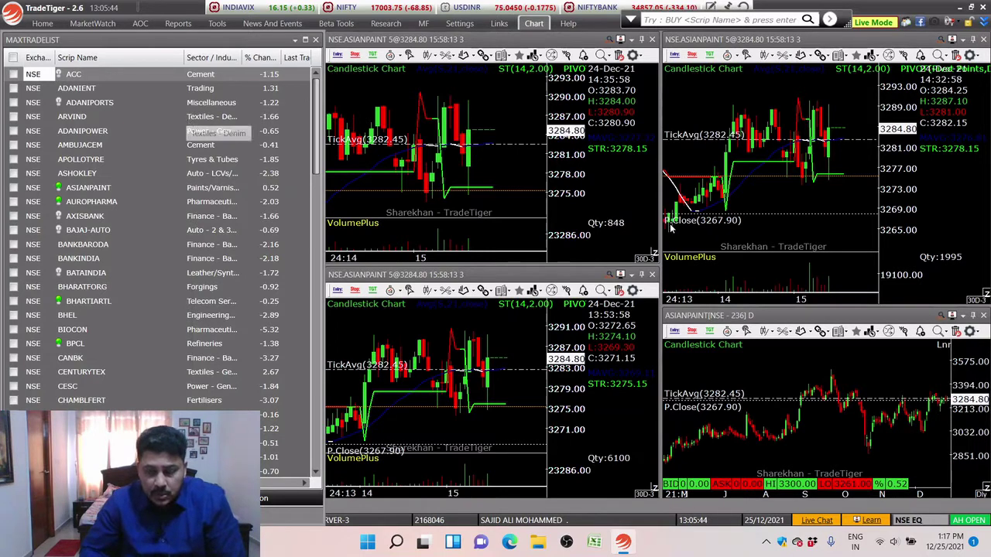
Apply the Silver Theme to the interface and switch back to the Black Theme
click(44, 23)
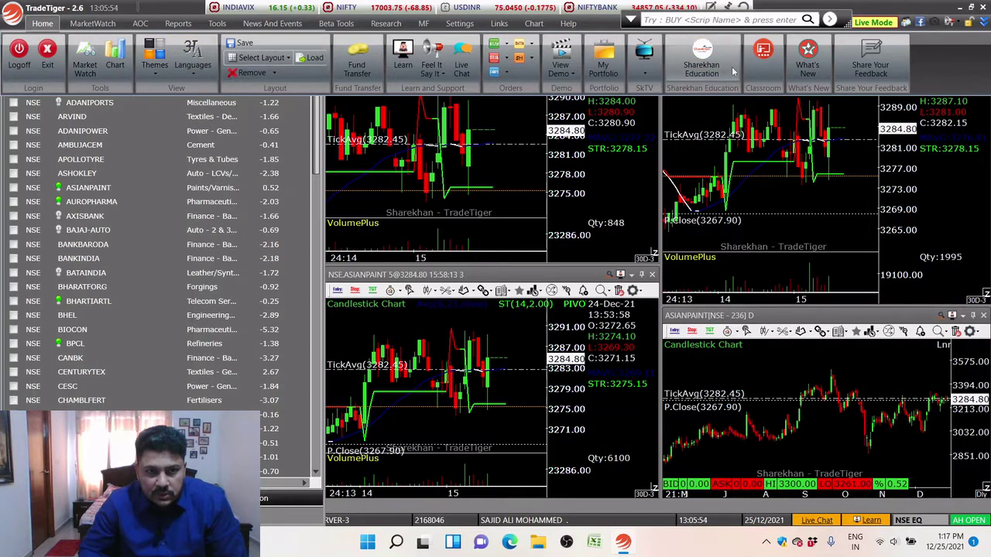
click(155, 62)
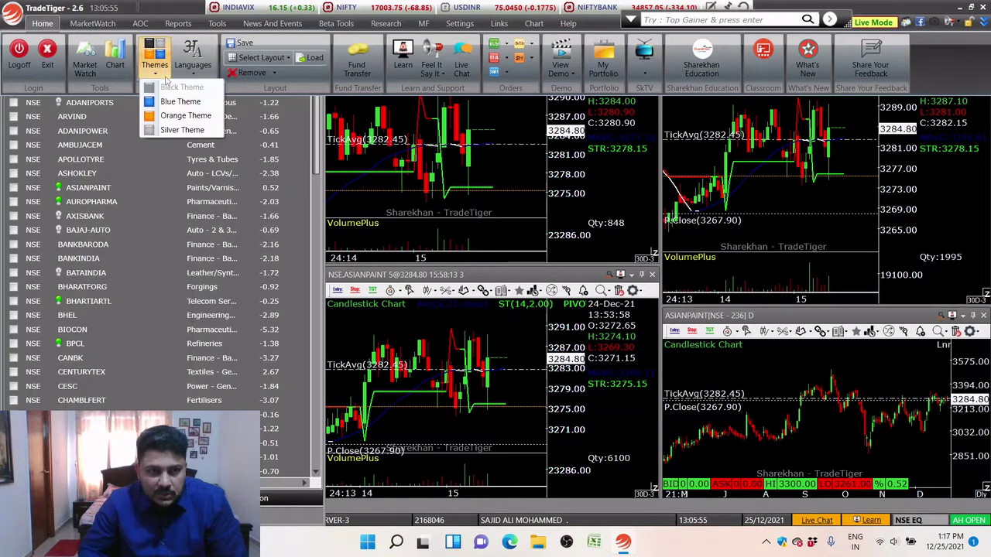
click(172, 130)
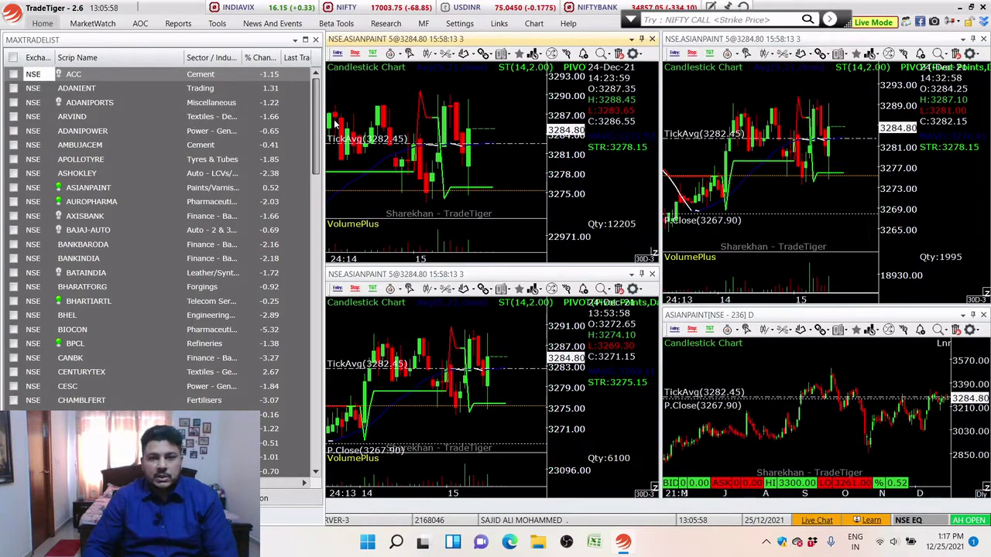
click(45, 27)
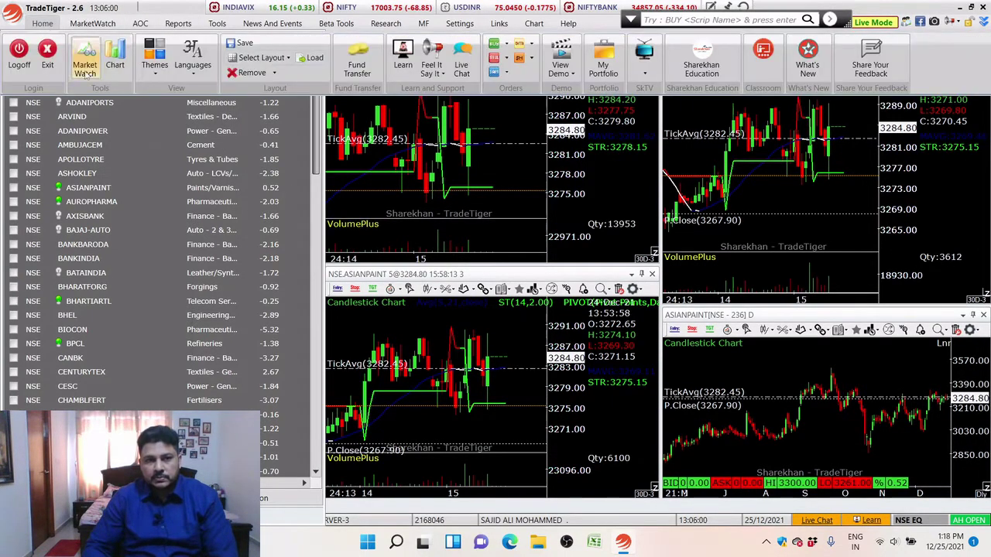
click(157, 69)
click(182, 86)
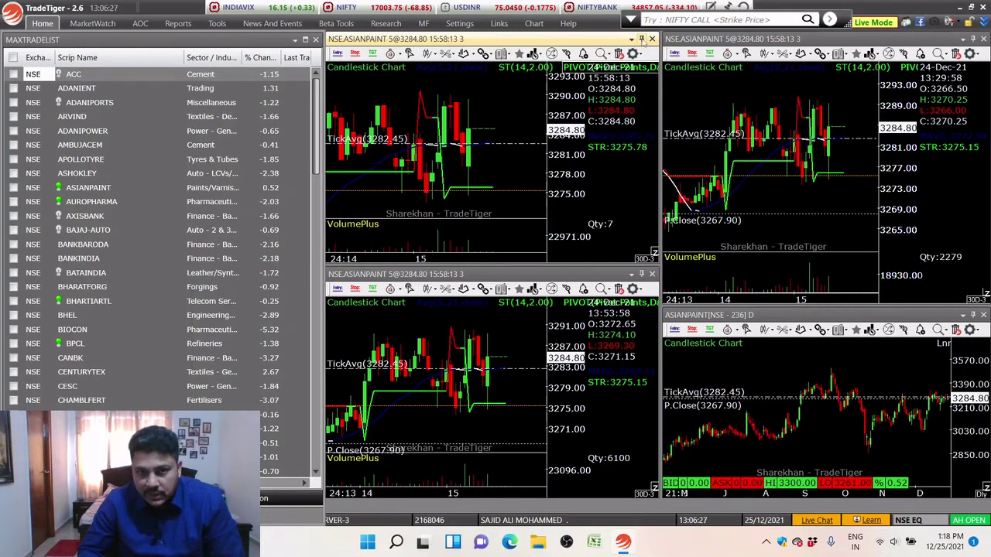
Close the four ASIANPAINT charts and the MAXTRADELIST and NIFTY watchlists
click(652, 39)
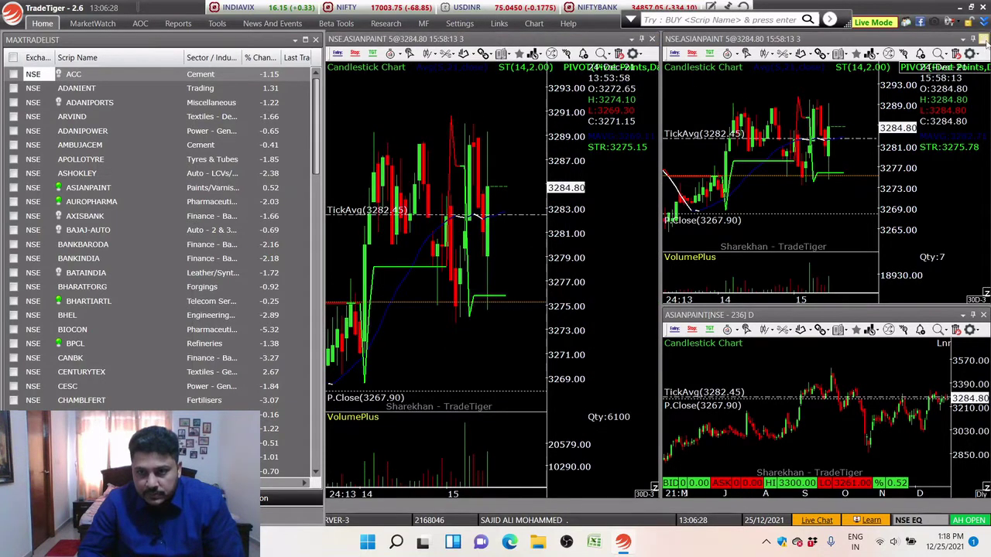
click(983, 39)
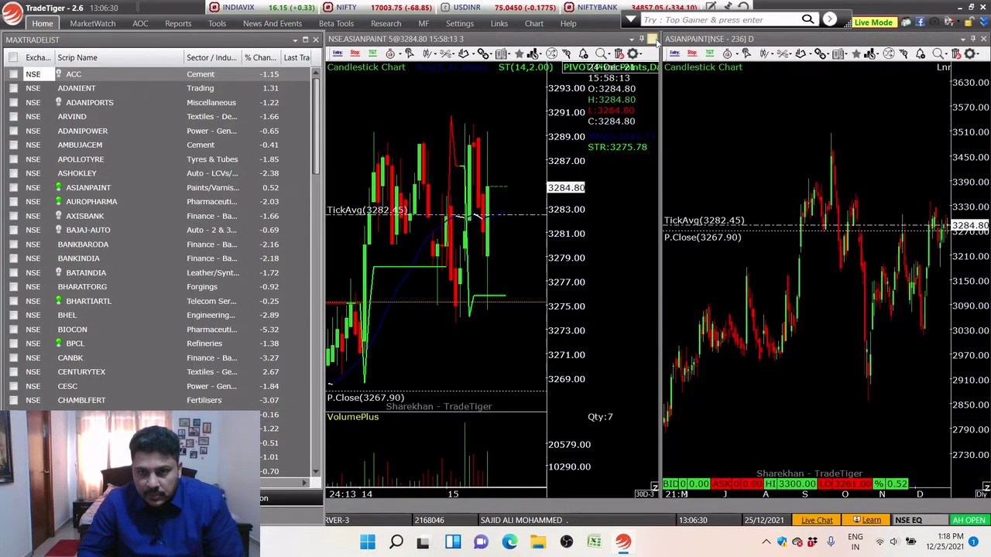
click(652, 39)
click(983, 39)
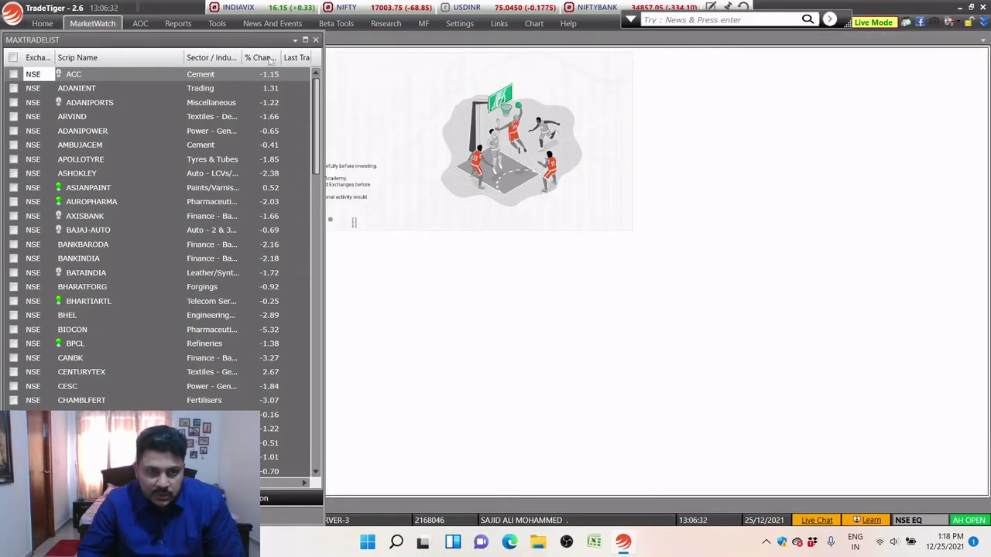
click(315, 43)
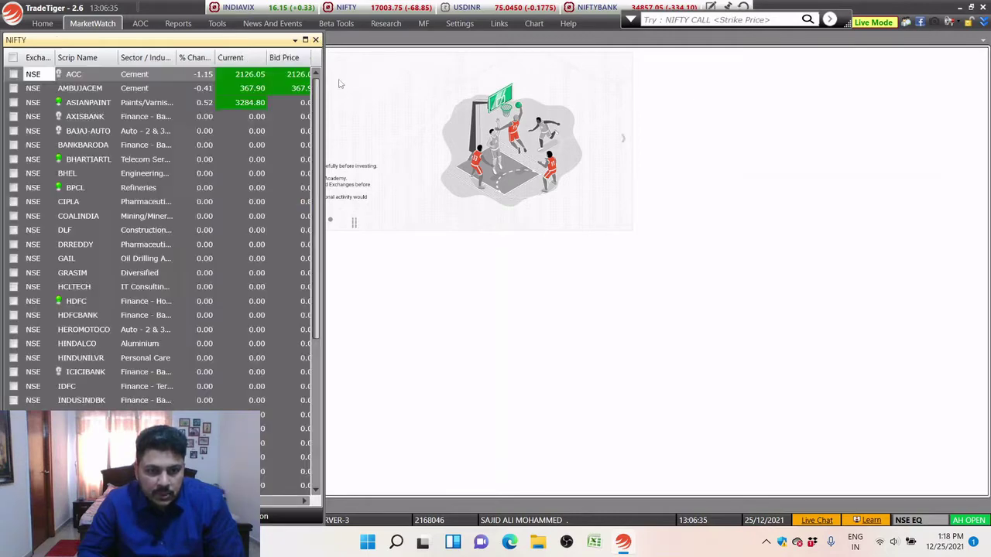
click(316, 39)
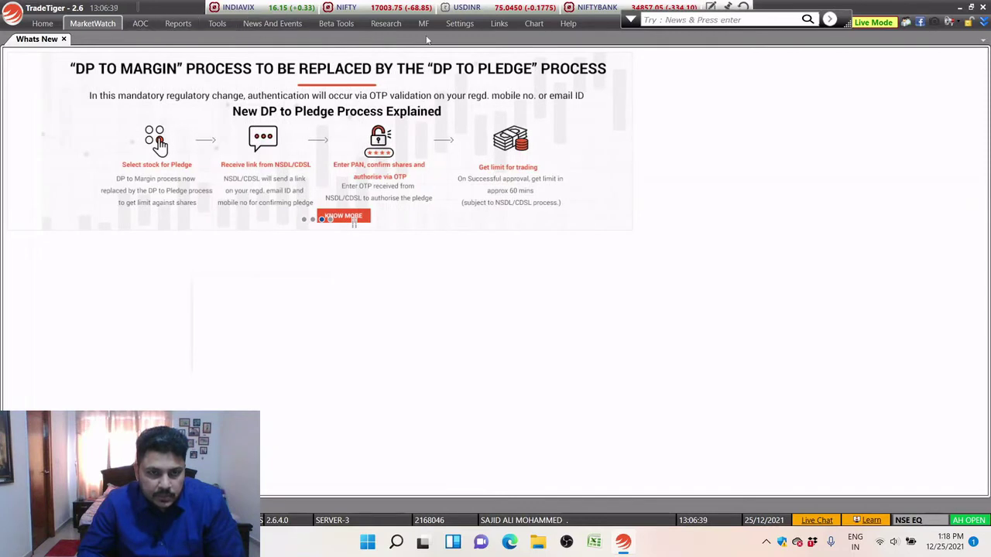
Open the Tick Query settings in the Dynamic One Click Filter
click(141, 28)
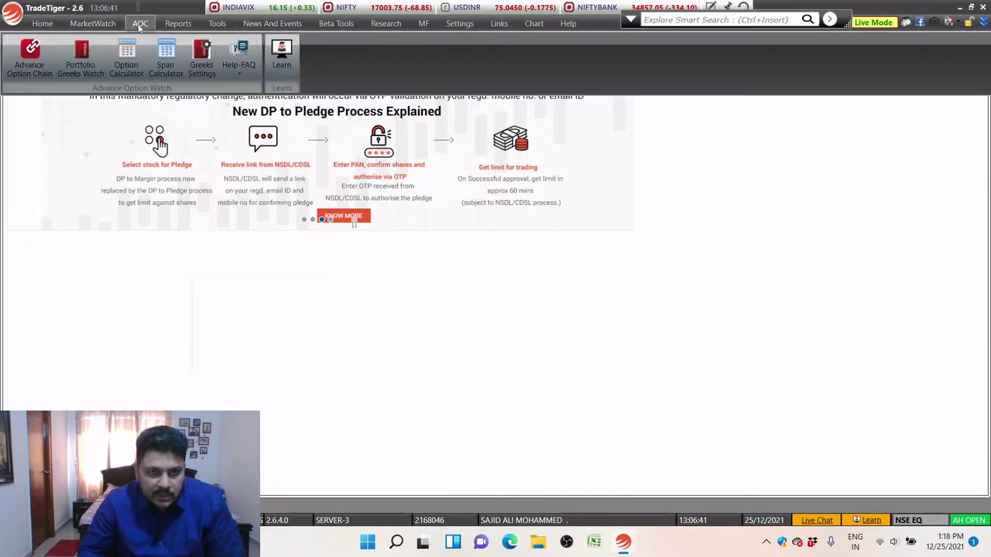
click(169, 26)
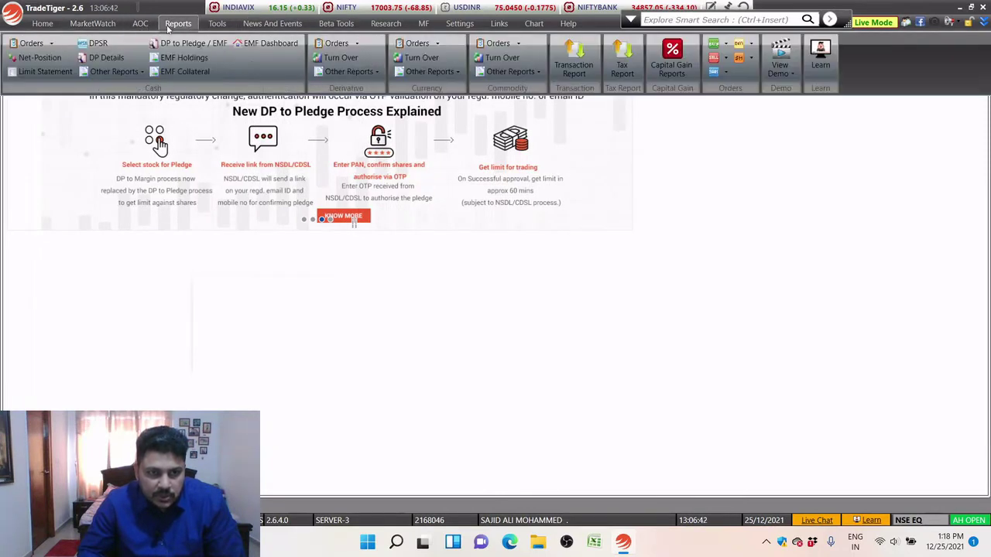
click(217, 25)
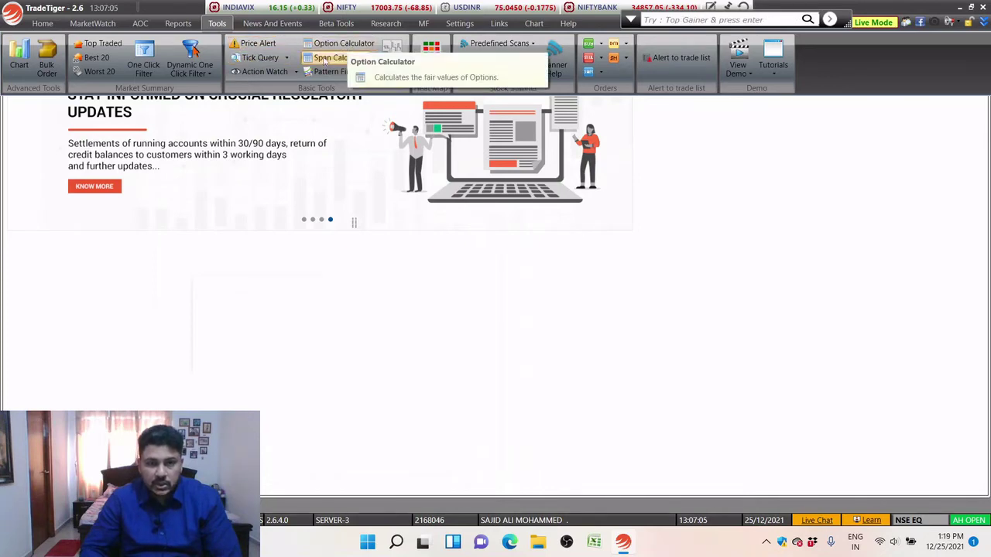
click(263, 58)
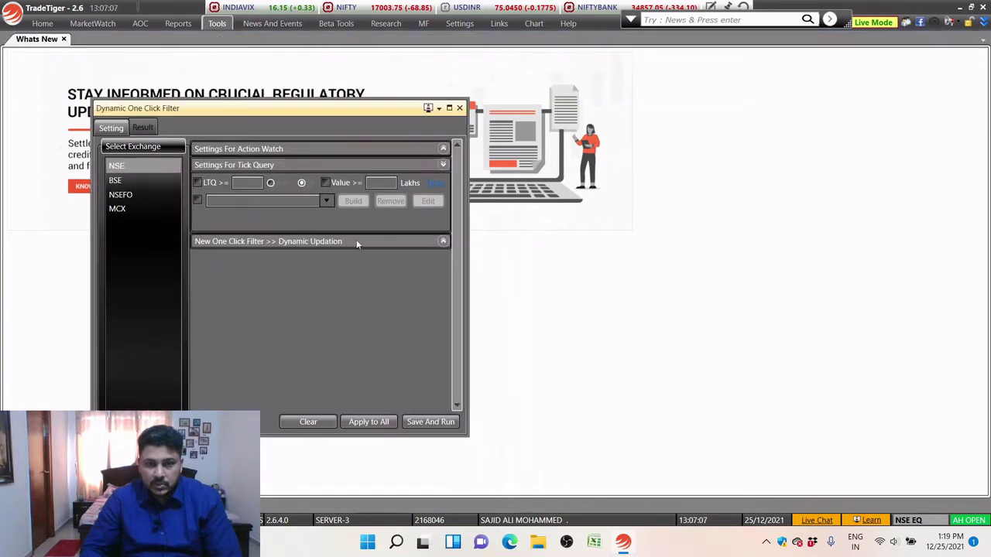
Select the NSEFO exchange in the Dynamic One Click Filter and apply its settings to all exchanges
click(126, 196)
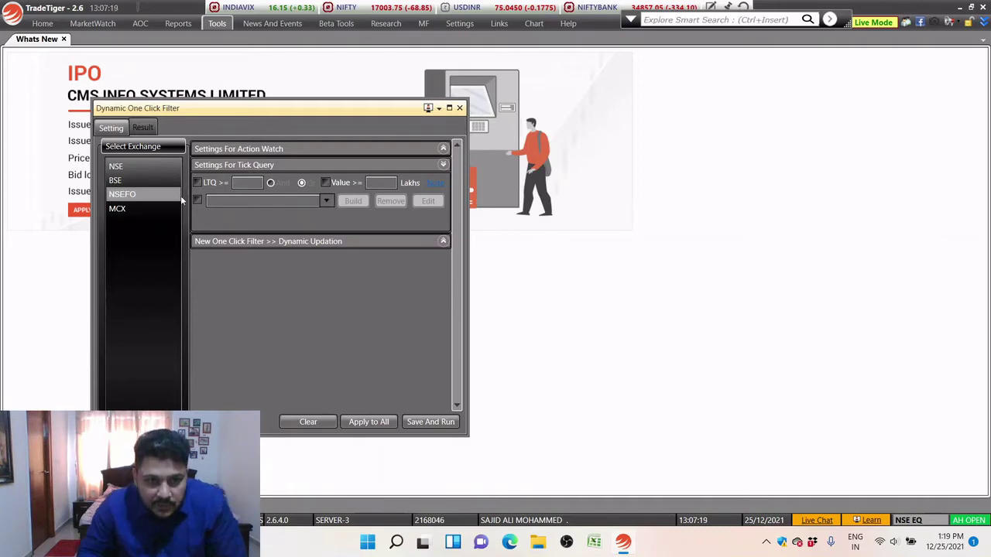
click(371, 425)
click(498, 282)
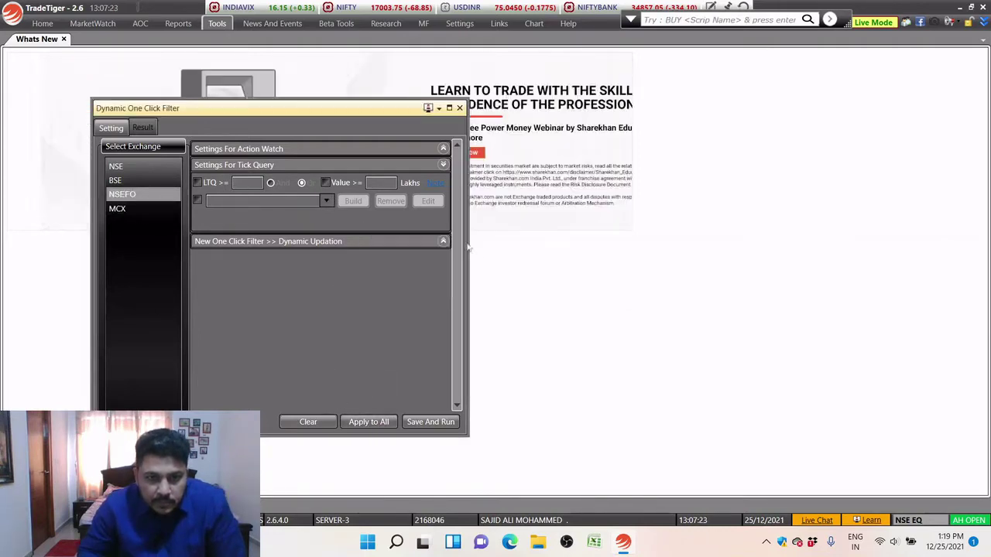
Expand the Action Watch and Dynamic Updation settings, with NSE as the selected exchange, to examine the available filter conditions
click(287, 148)
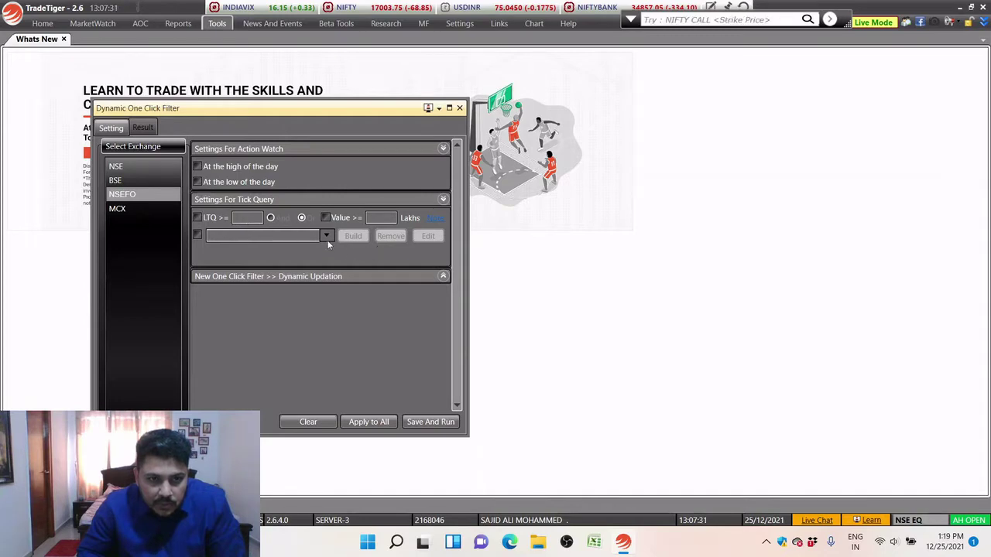
click(117, 208)
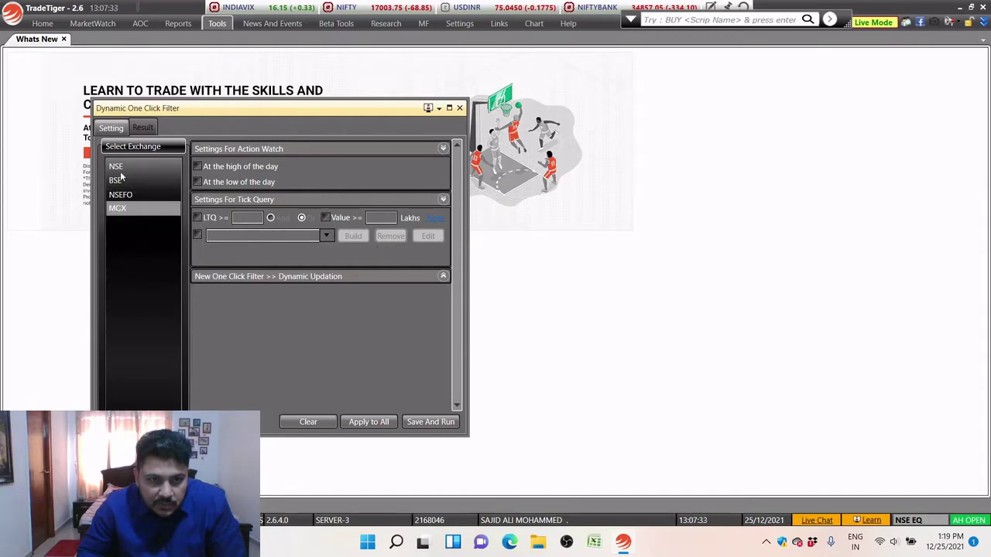
click(120, 167)
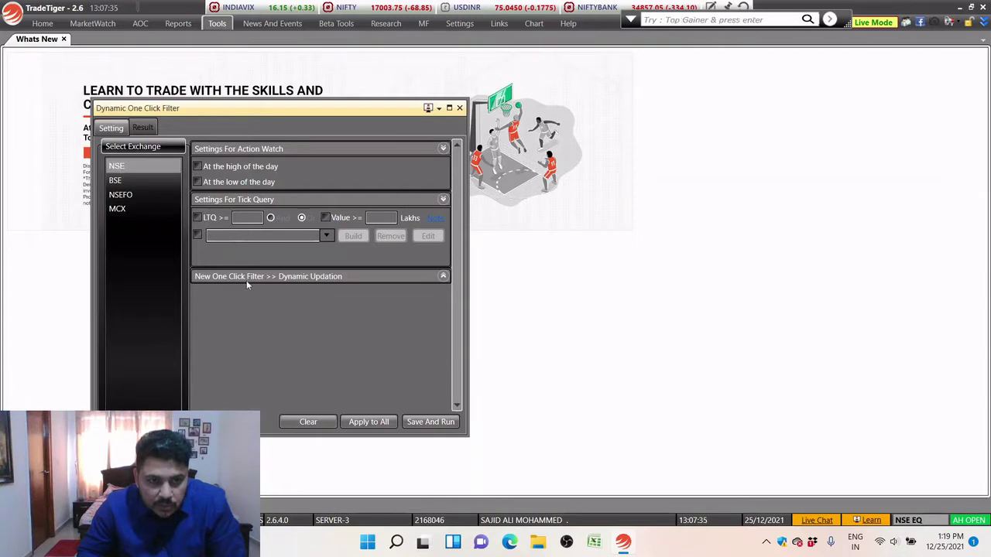
click(443, 277)
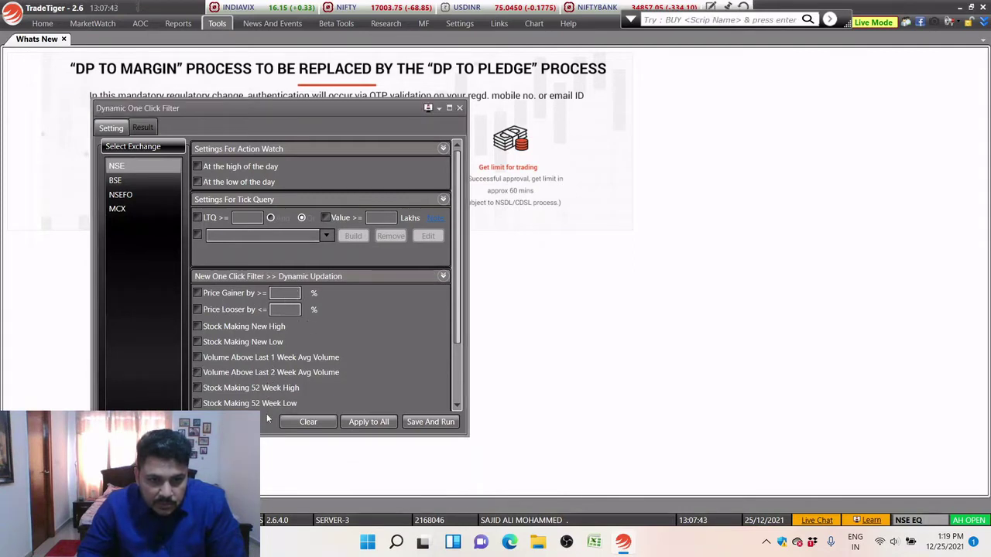
Examine the result view of the Dynamic One Click Filter and close the filter window
click(140, 130)
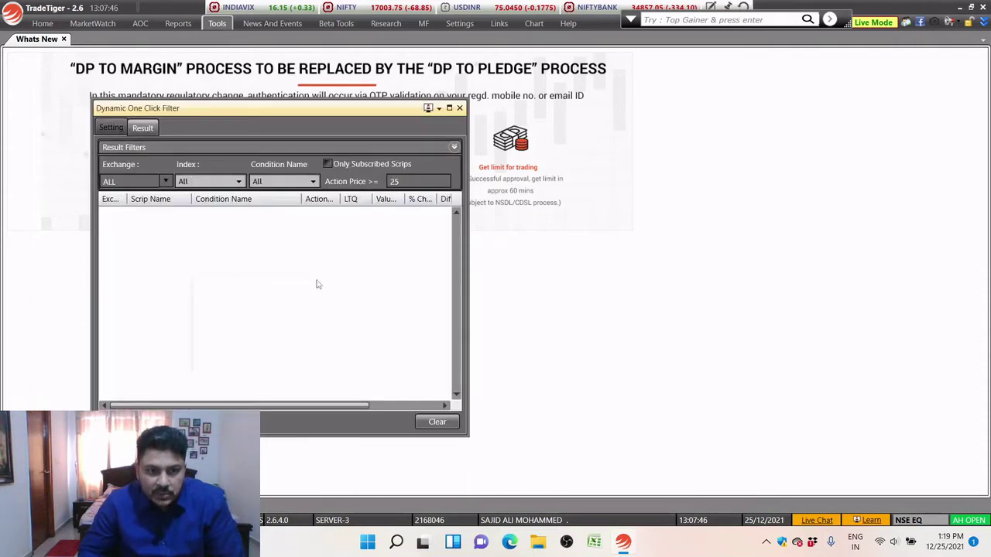
click(111, 127)
click(459, 108)
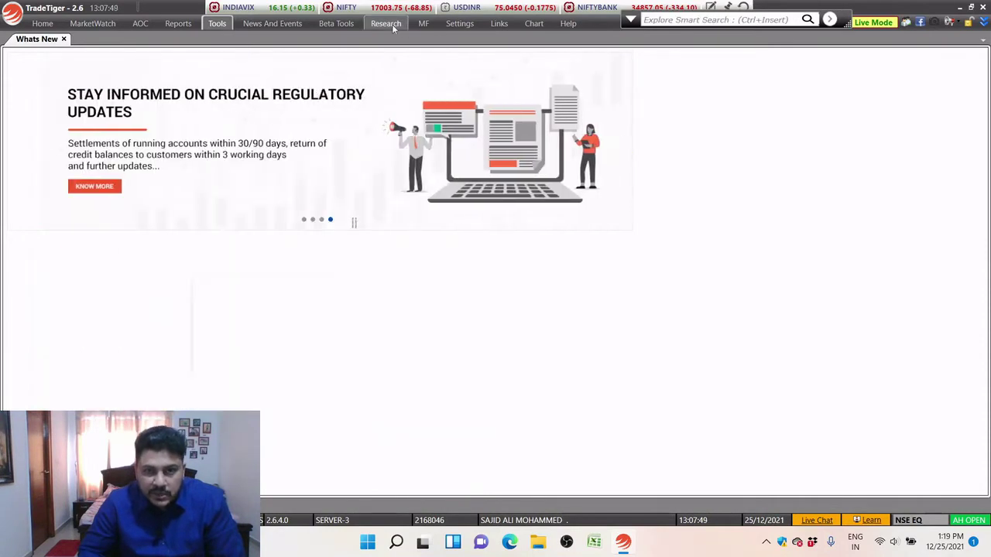
click(455, 24)
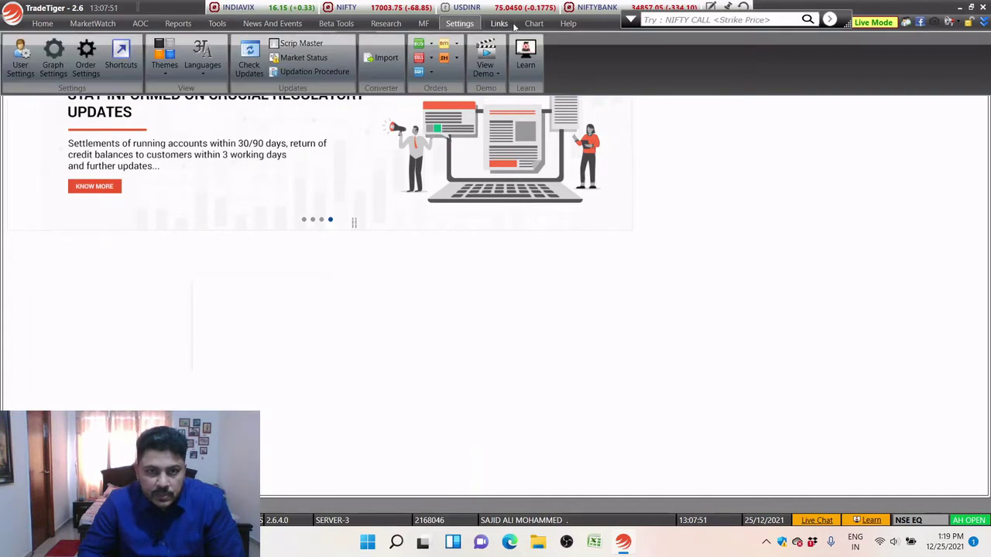
click(532, 24)
click(502, 24)
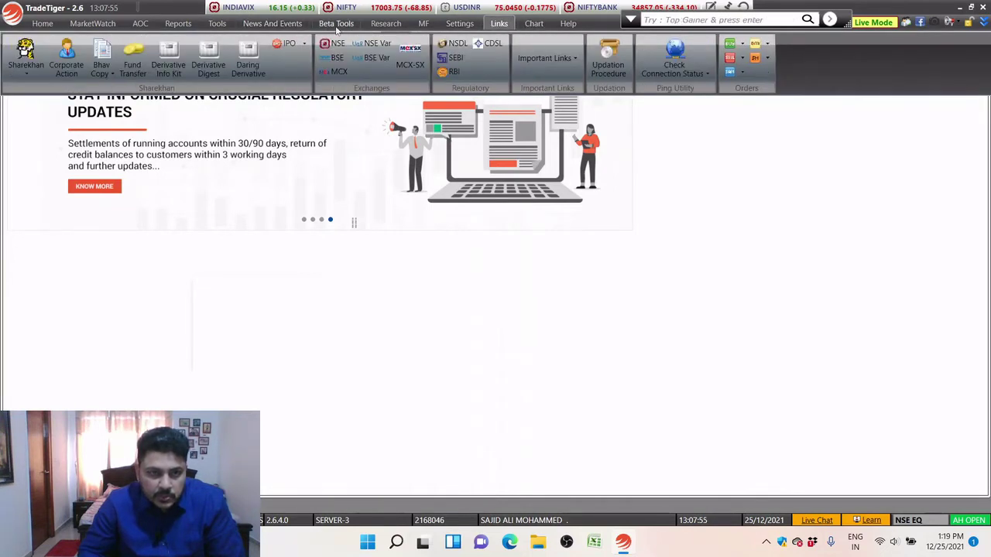
click(337, 24)
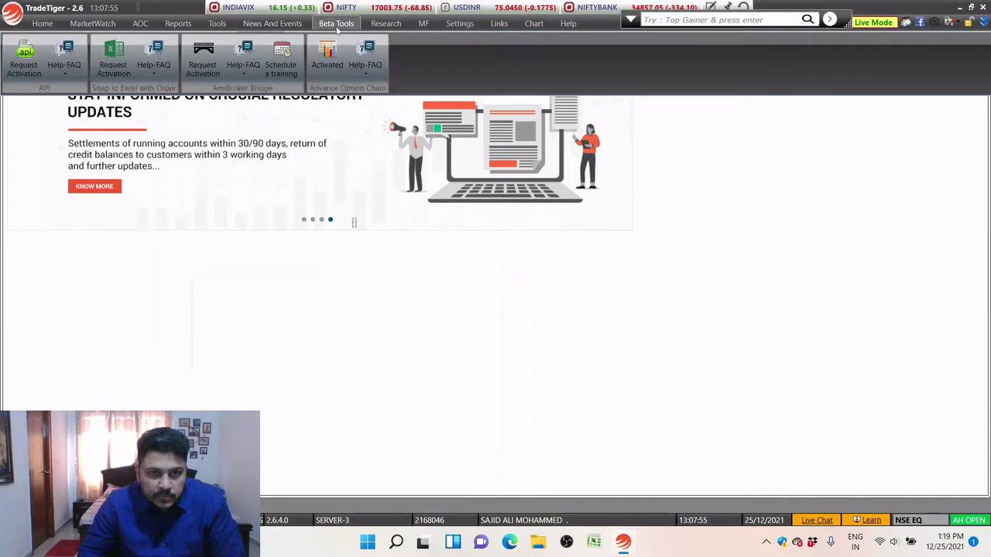
click(399, 26)
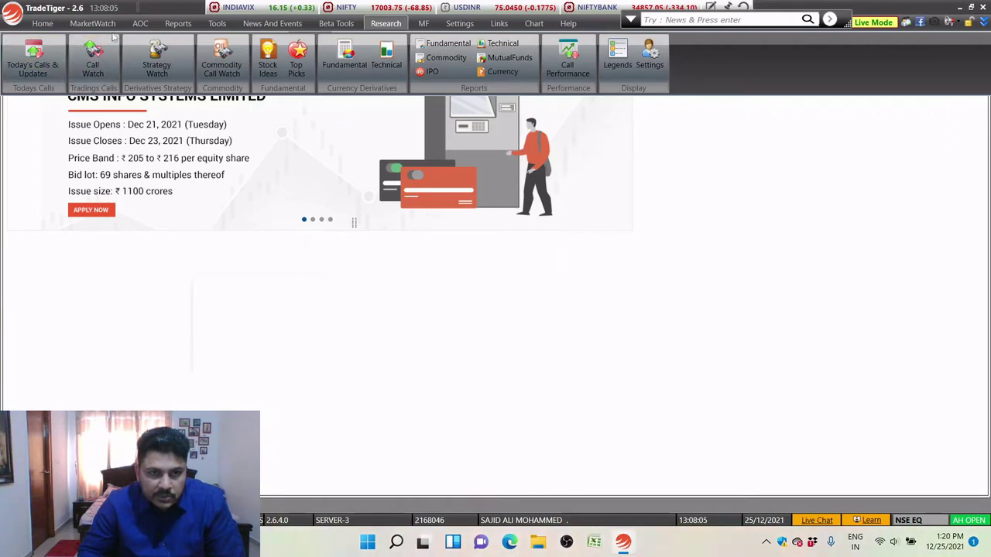
click(178, 23)
View the Stock Scanner help walkthrough and skip the rest of it
click(218, 24)
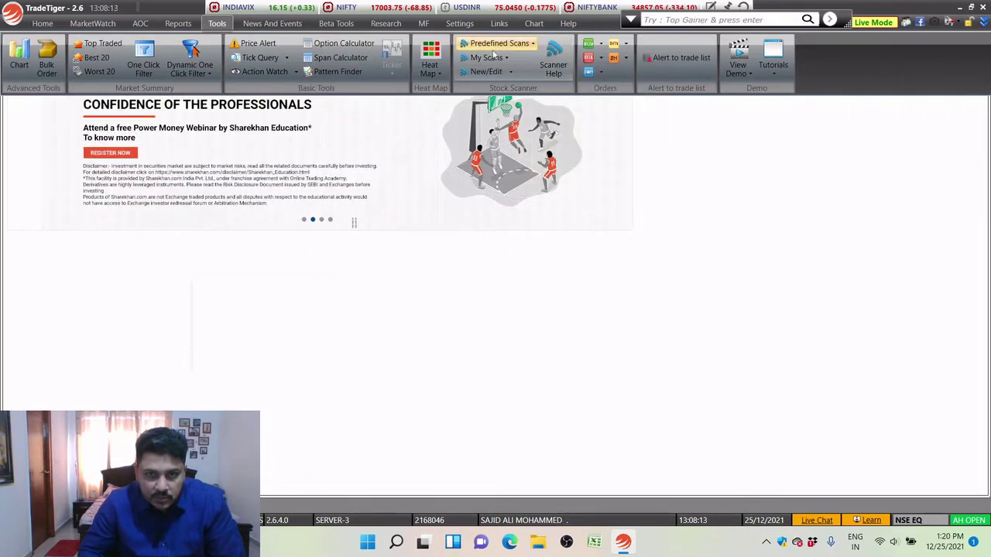
click(553, 65)
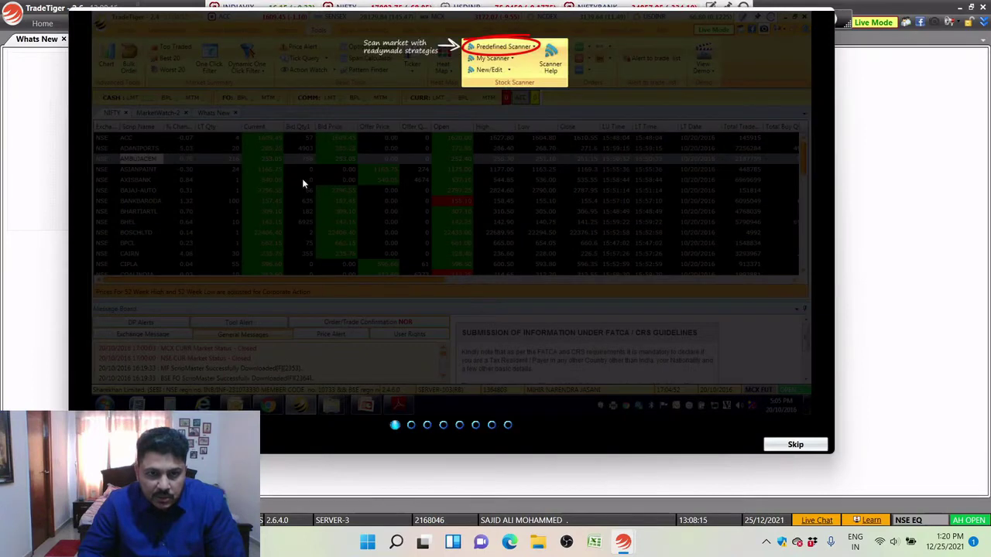
click(795, 445)
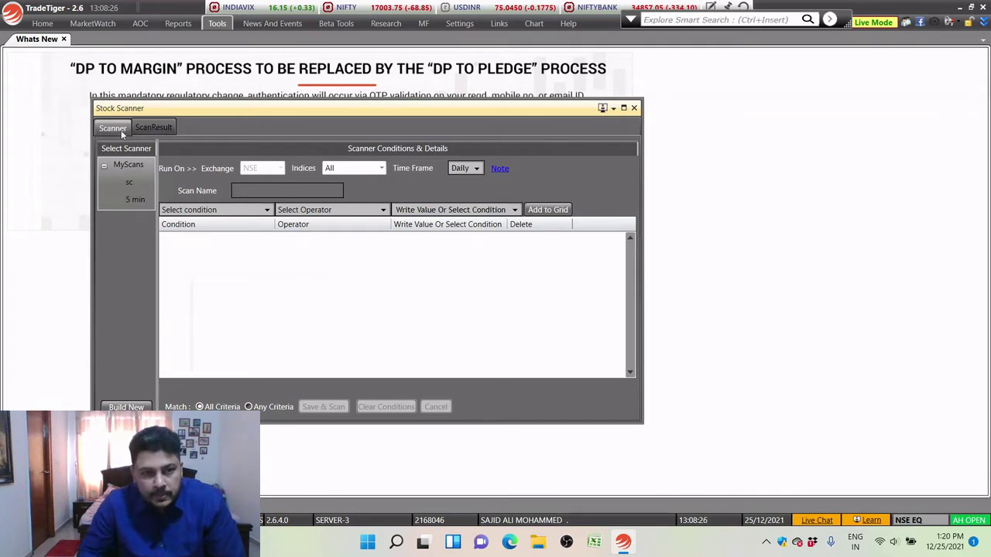
Open the saved scan "sc" for editing and set the condition in its first row to LTP
click(138, 184)
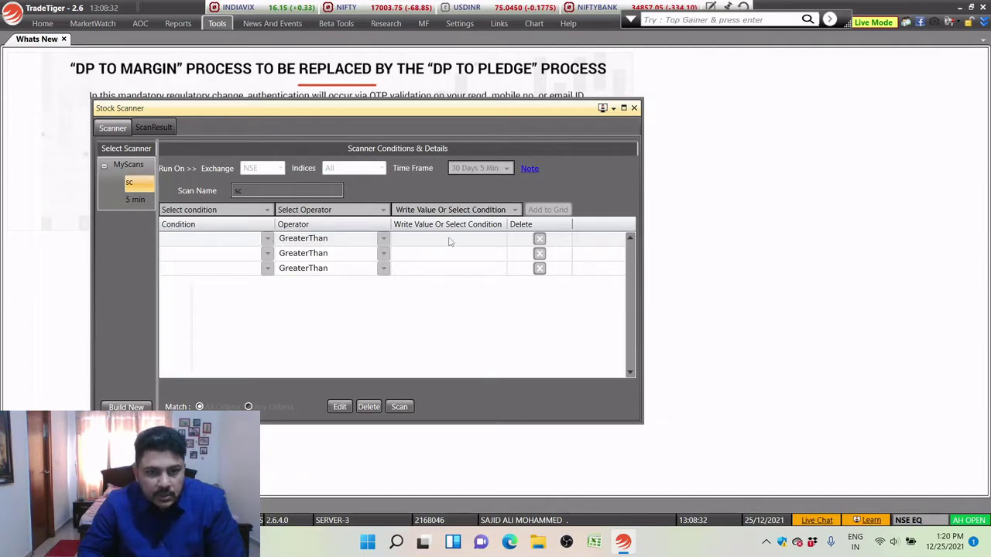
click(341, 408)
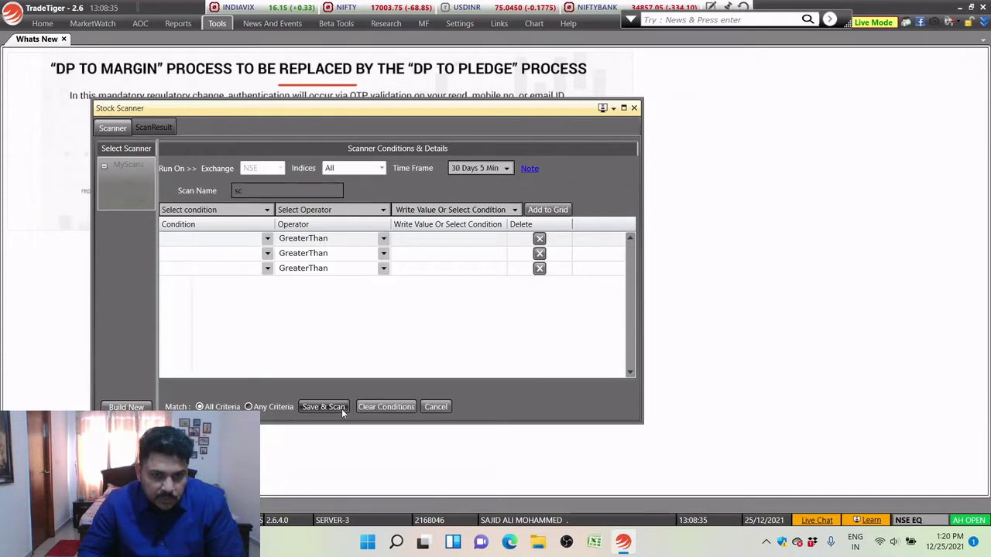
click(383, 239)
click(383, 238)
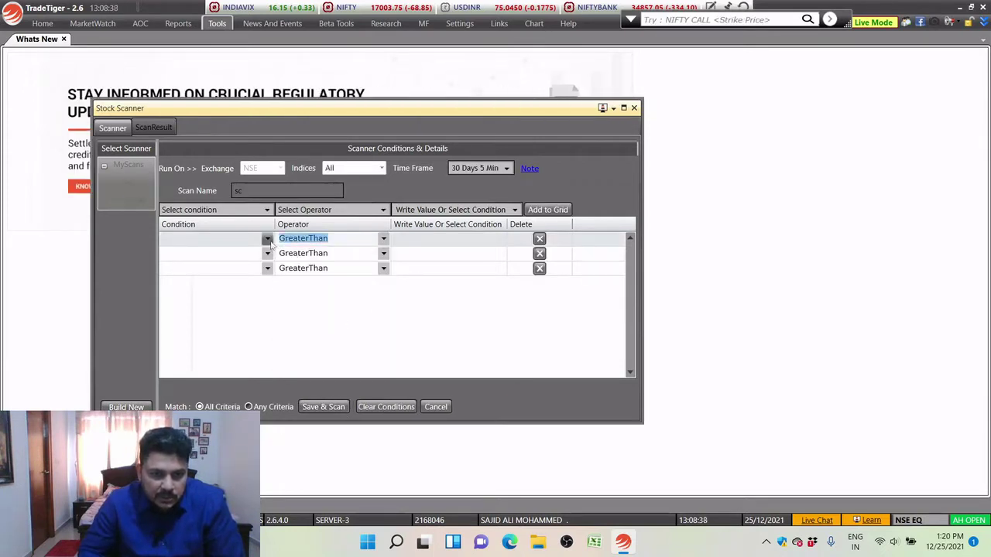
click(267, 238)
click(217, 254)
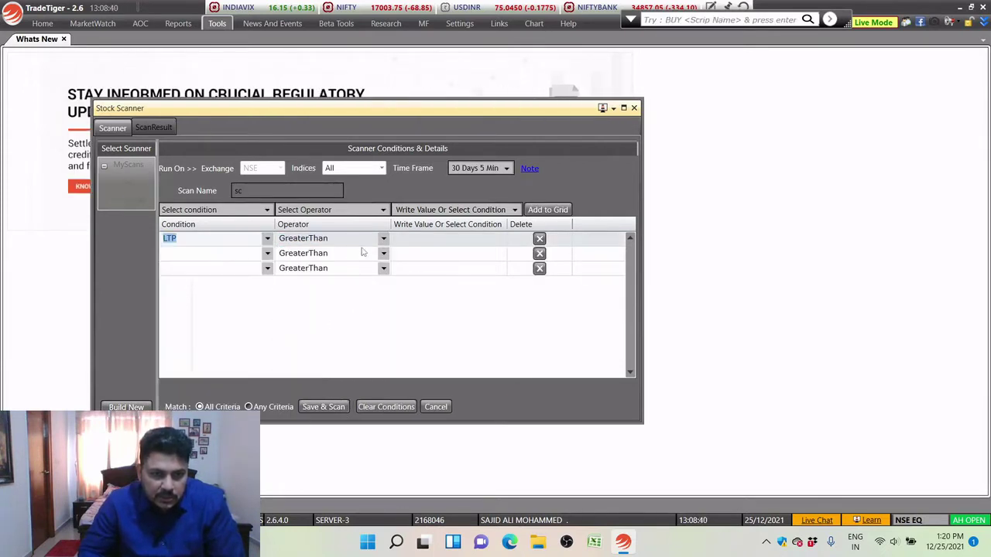
Set the comparison value of the scan's first row to SMA 5 and close the Stock Scanner without saving
click(439, 241)
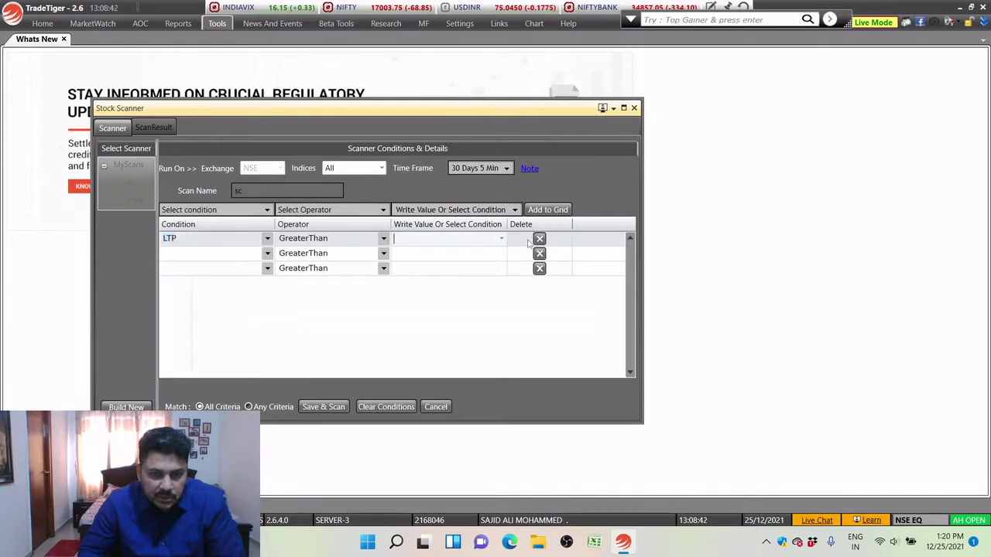
click(502, 240)
click(502, 240)
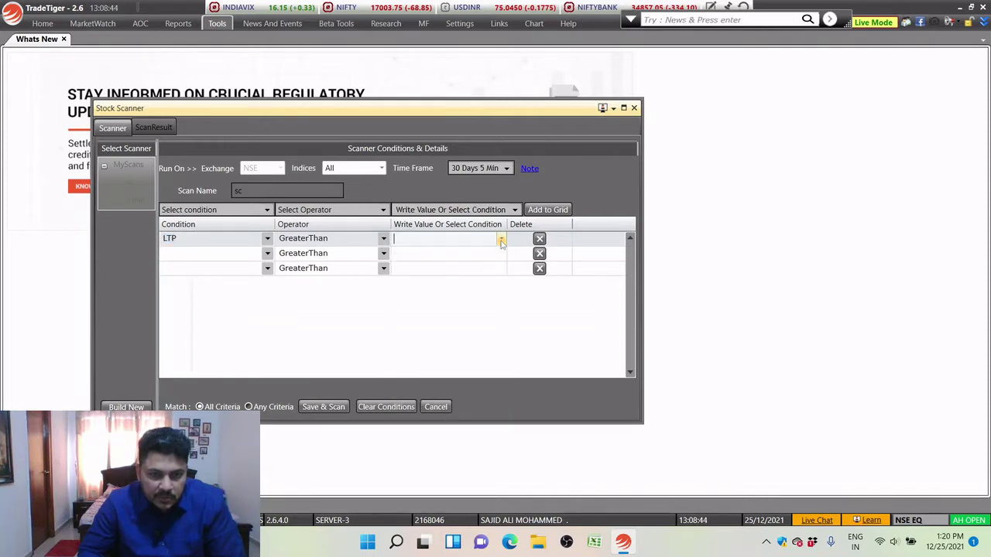
click(501, 240)
click(450, 269)
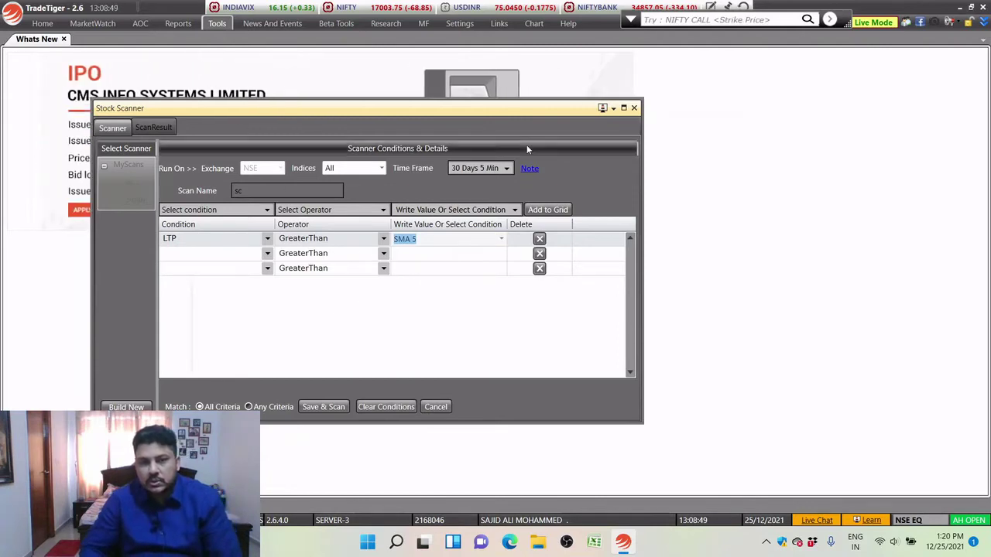
click(633, 108)
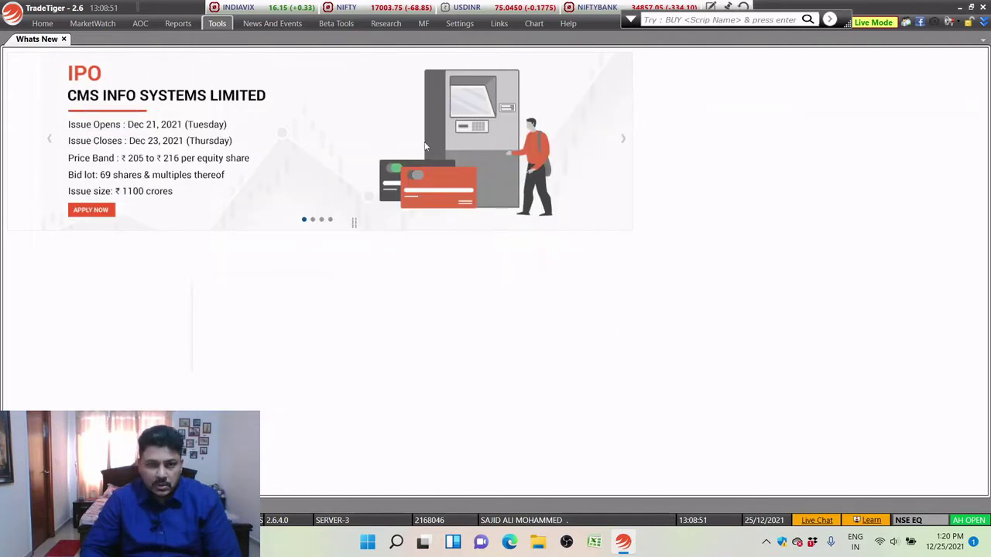
Create a blank market watch and open it as local
click(270, 26)
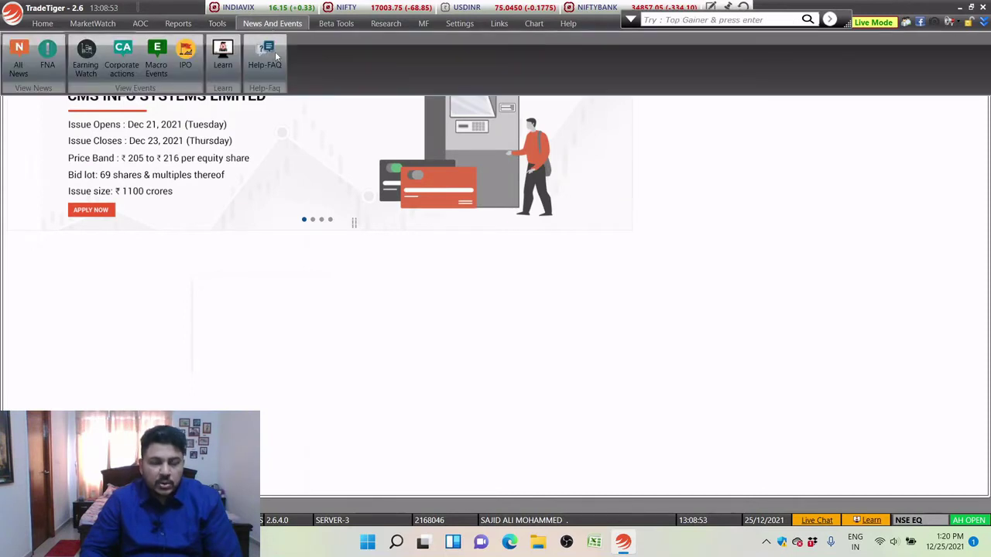
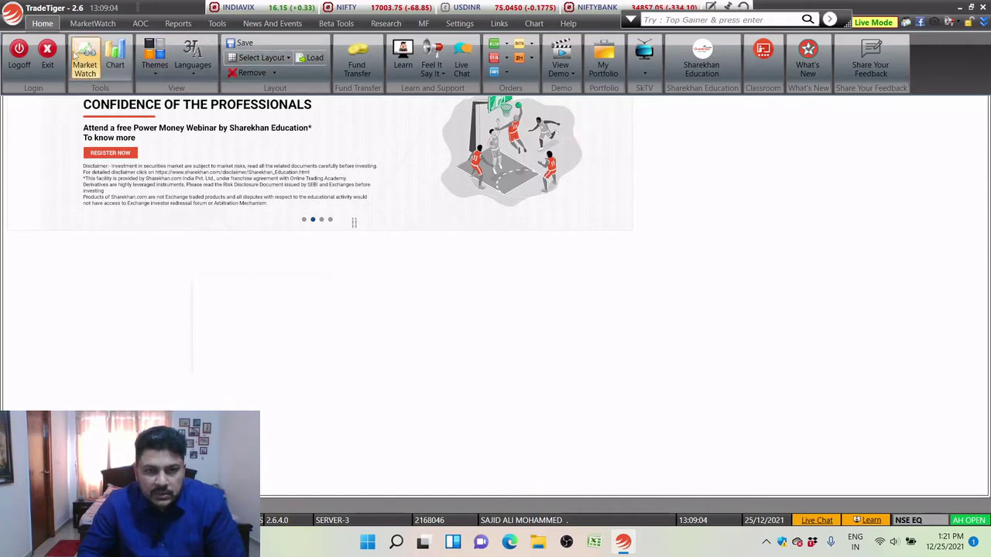
click(92, 23)
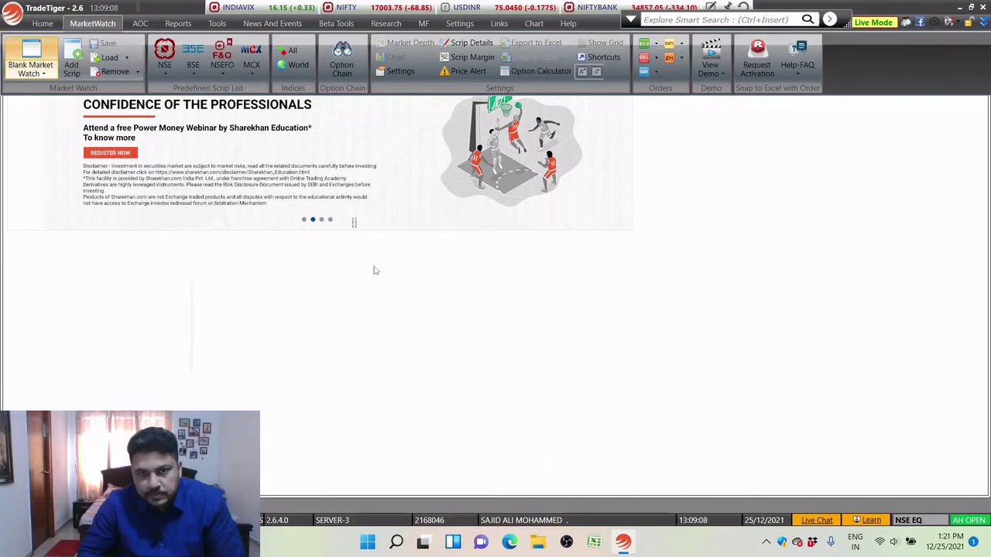
click(50, 37)
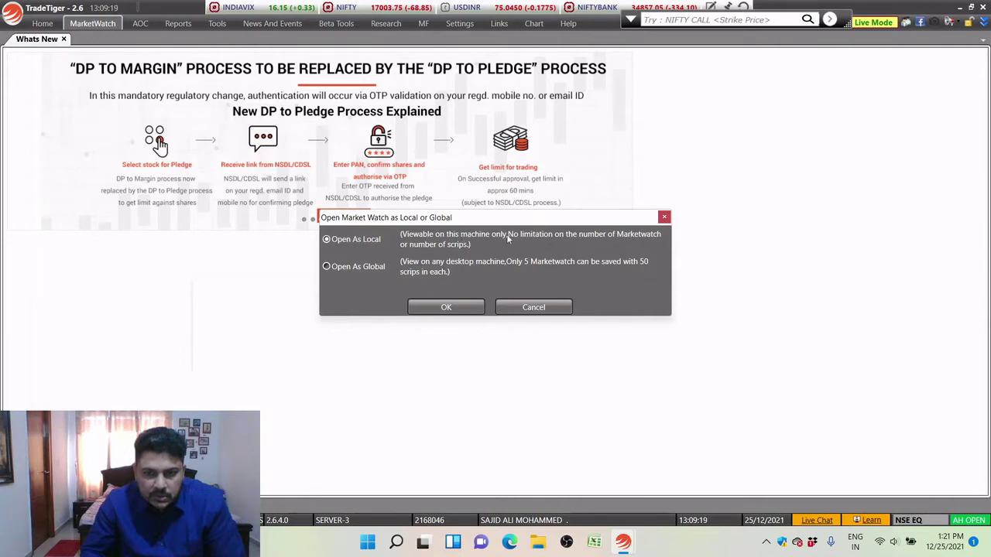
click(425, 313)
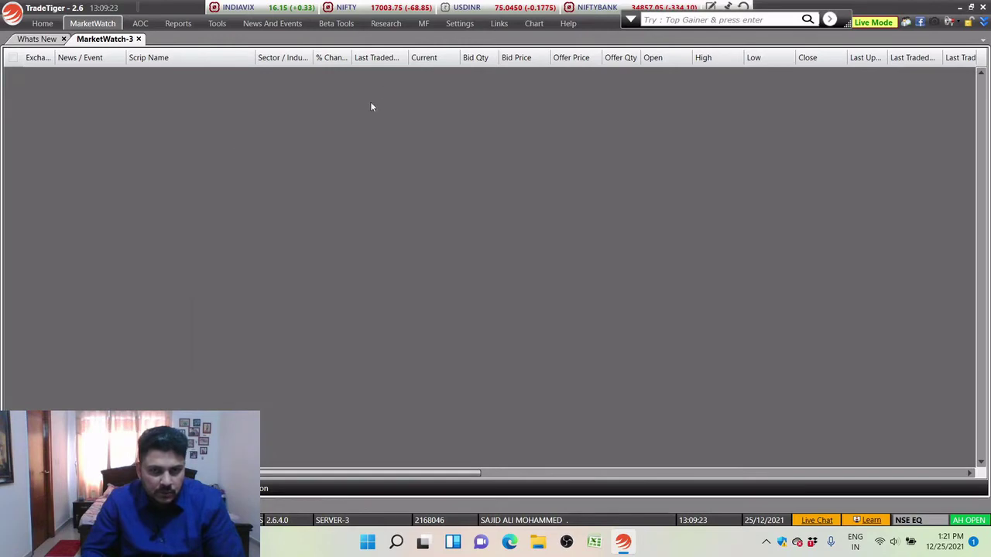
Start adding an NSE derivatives scrip to the blank market watch and choose BANKNIFTY as the scrip
right_click(95, 82)
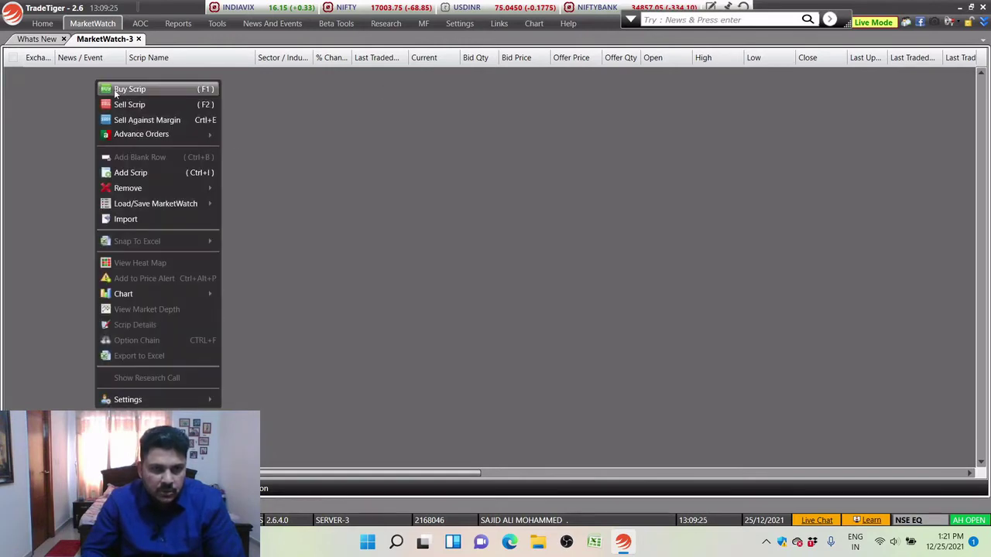
click(132, 172)
click(478, 192)
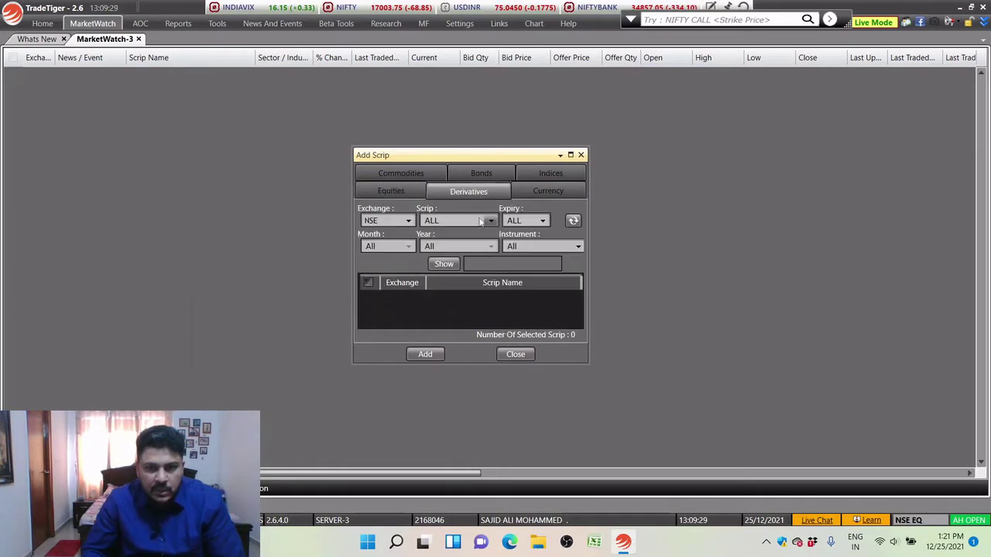
click(488, 222)
scroll(453, 348, down, 5)
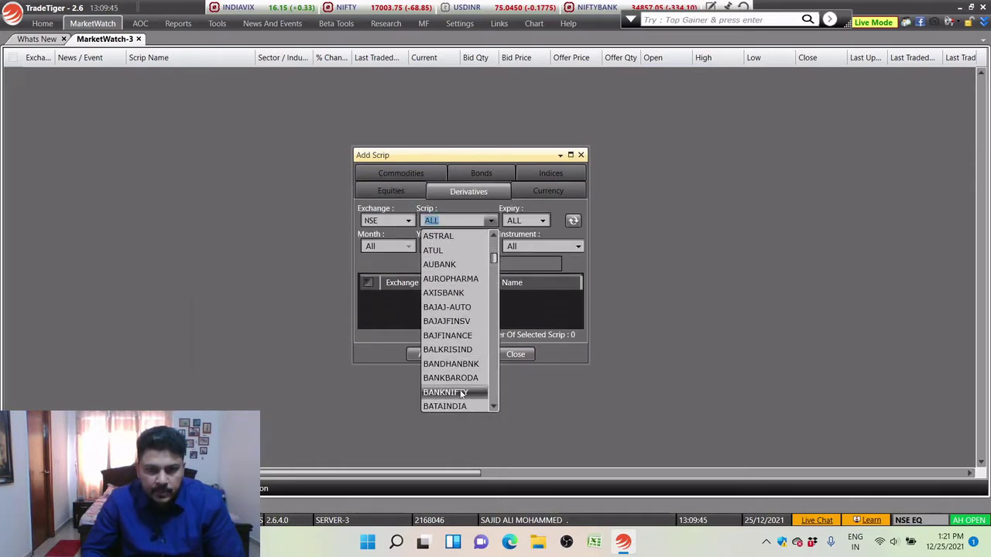
click(445, 392)
Set the expiry to NEAR and the instrument to Futures, and add the BANKNIFTY 30-Dec-2021 contract to the market watch
click(539, 220)
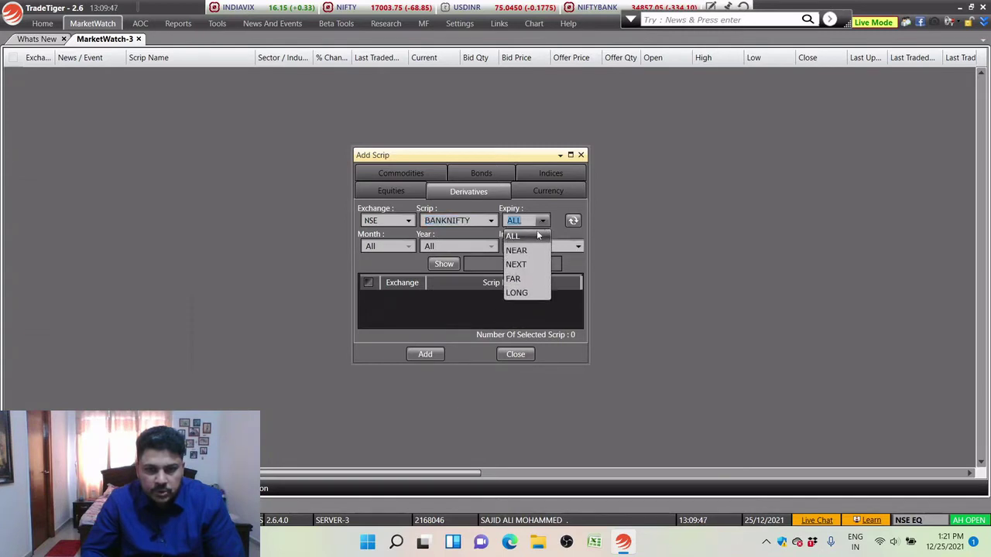
click(533, 246)
click(532, 246)
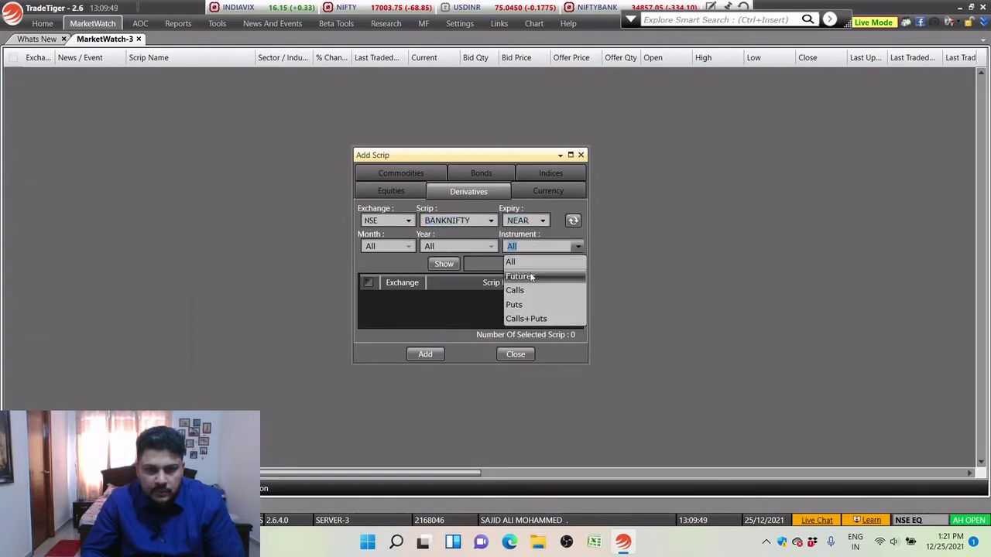
click(519, 276)
click(445, 264)
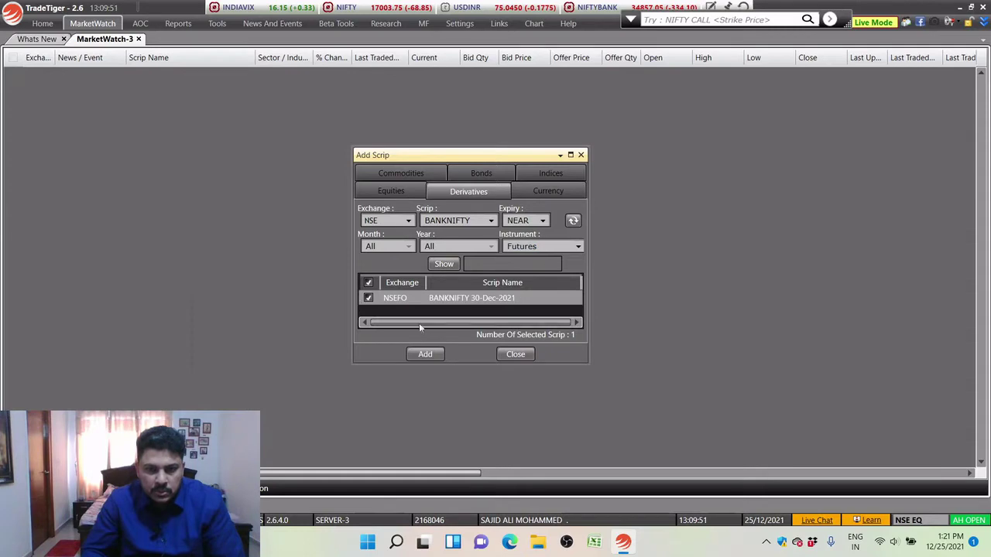
key(Return)
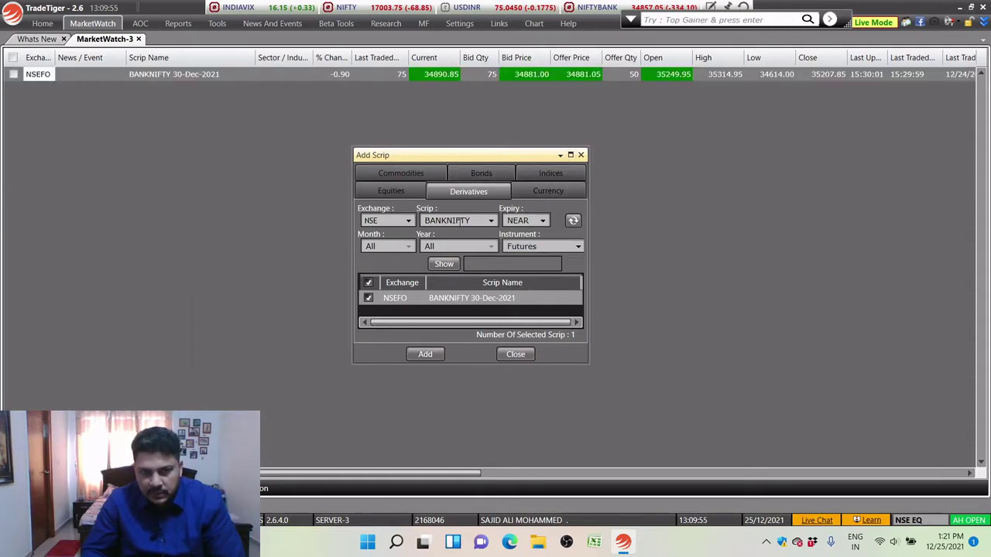
Add the NIFTY 30-Dec-2021 futures contract with NEAR expiry to the market watch and close the Add Scrip window
click(491, 221)
scroll(473, 284, up, 4)
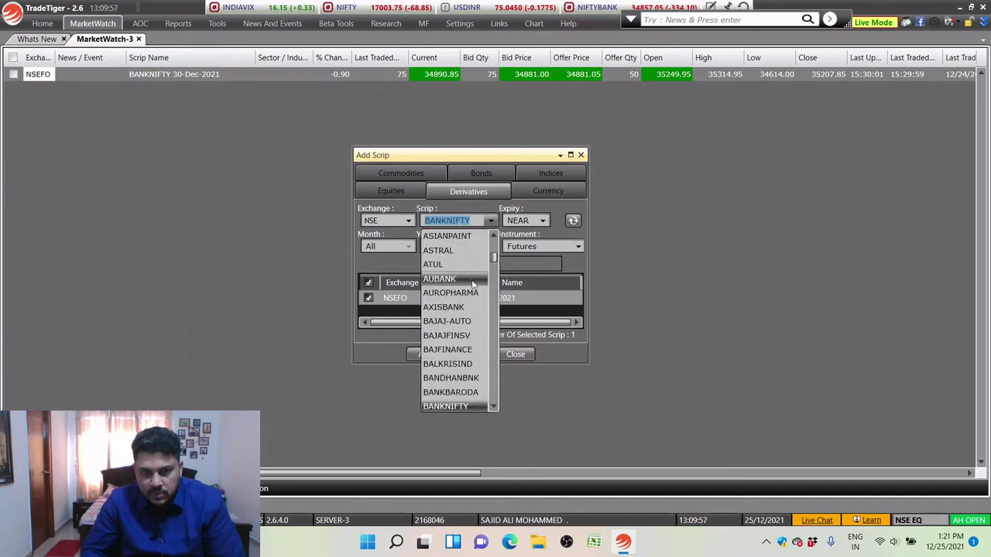
scroll(473, 285, up, 1)
scroll(470, 290, down, 20)
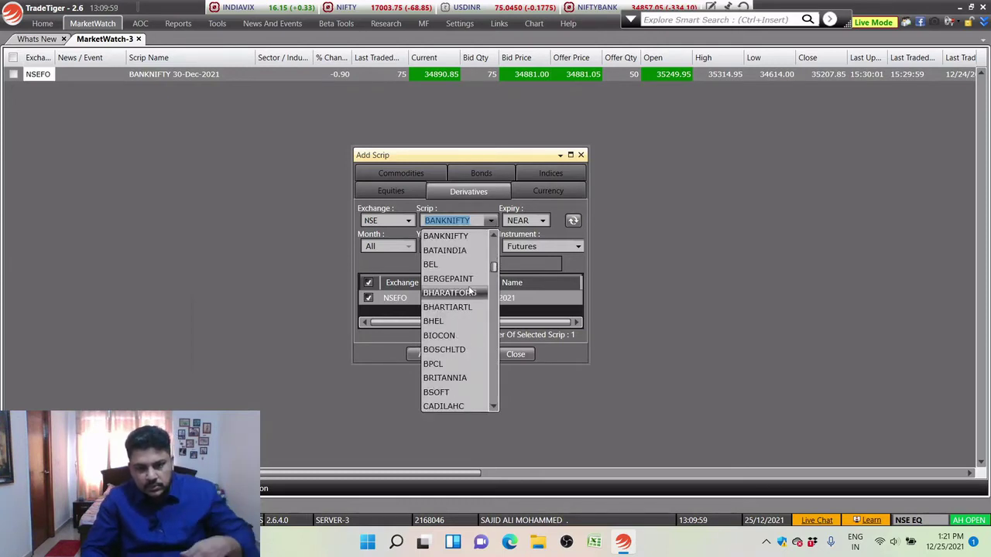
scroll(468, 291, down, 9)
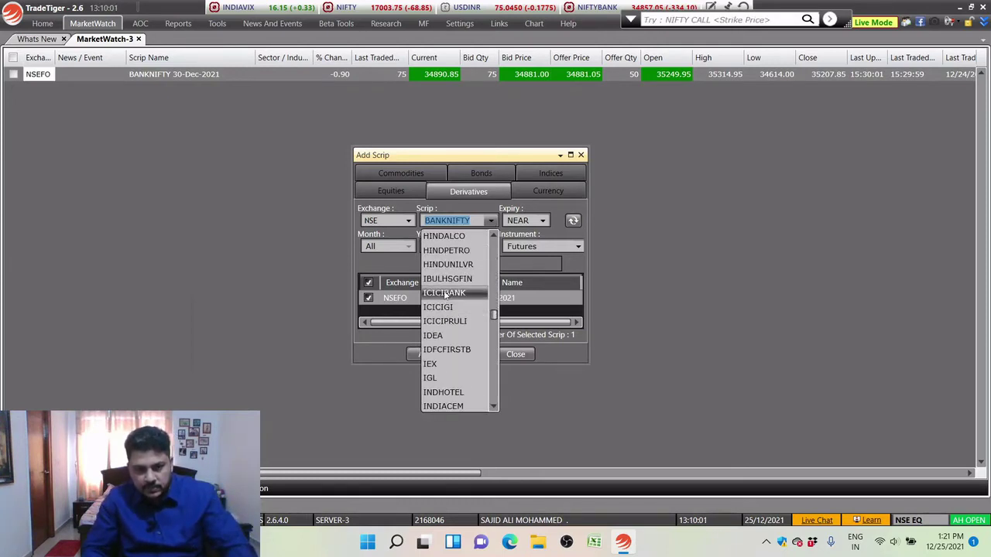
scroll(449, 265, down, 4)
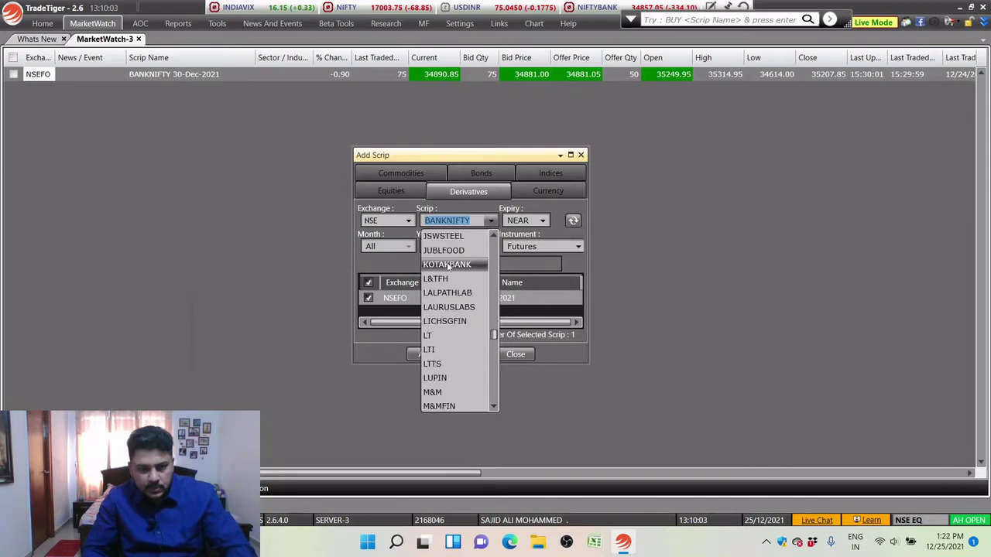
scroll(453, 275, down, 5)
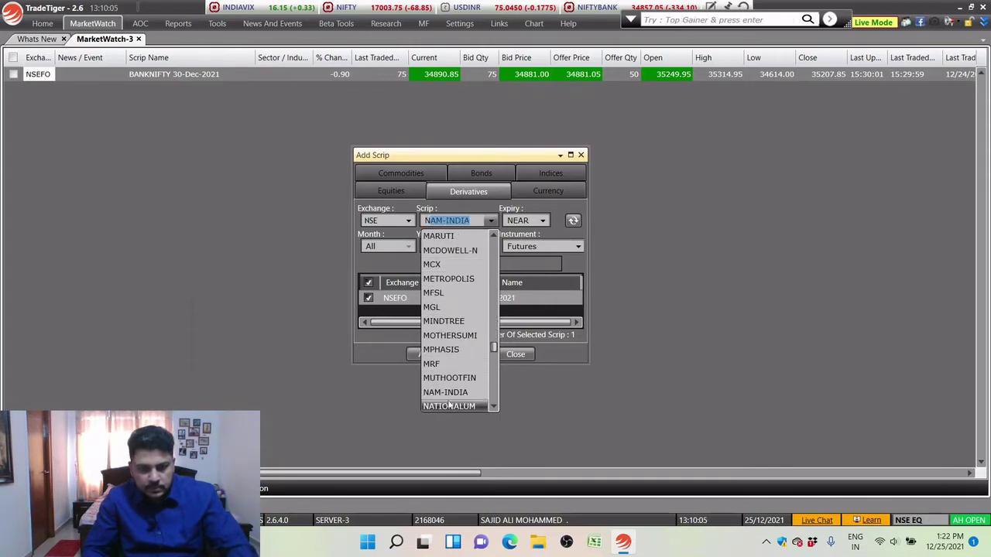
text(NIFTY)
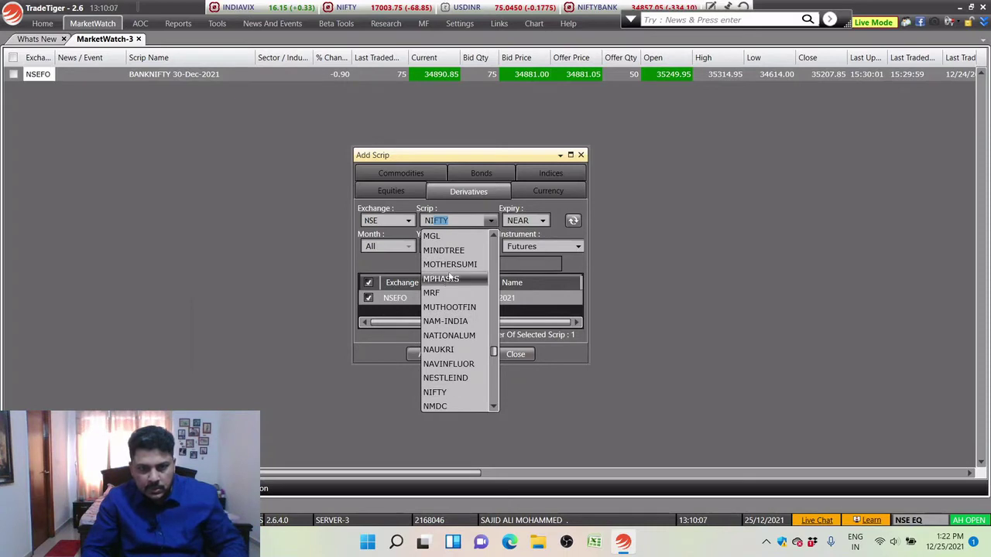
key(Return)
click(444, 264)
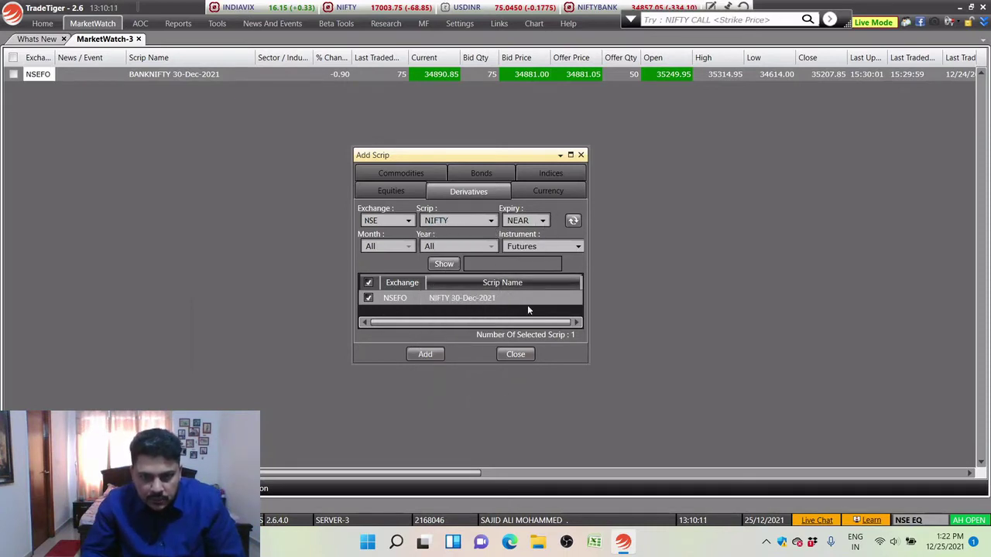
click(438, 355)
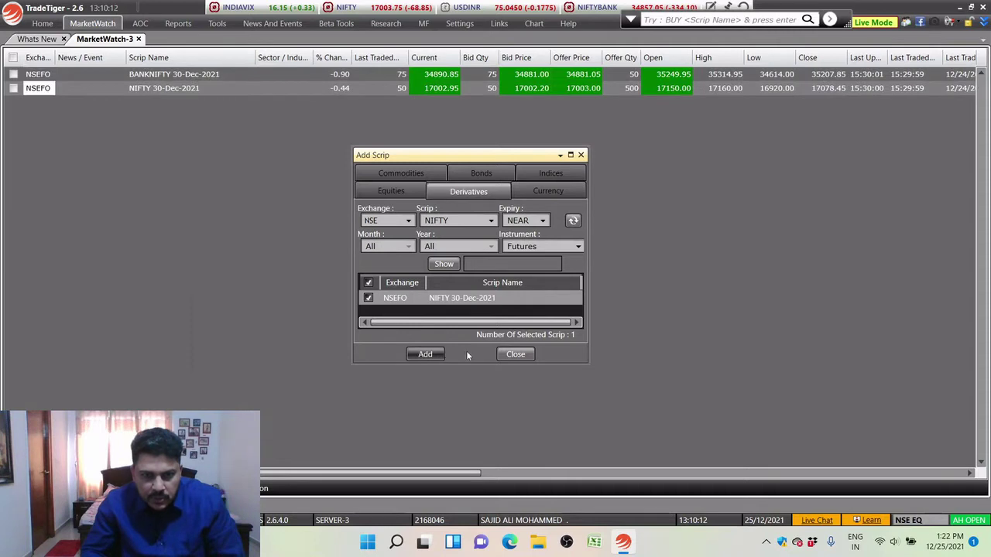
click(580, 155)
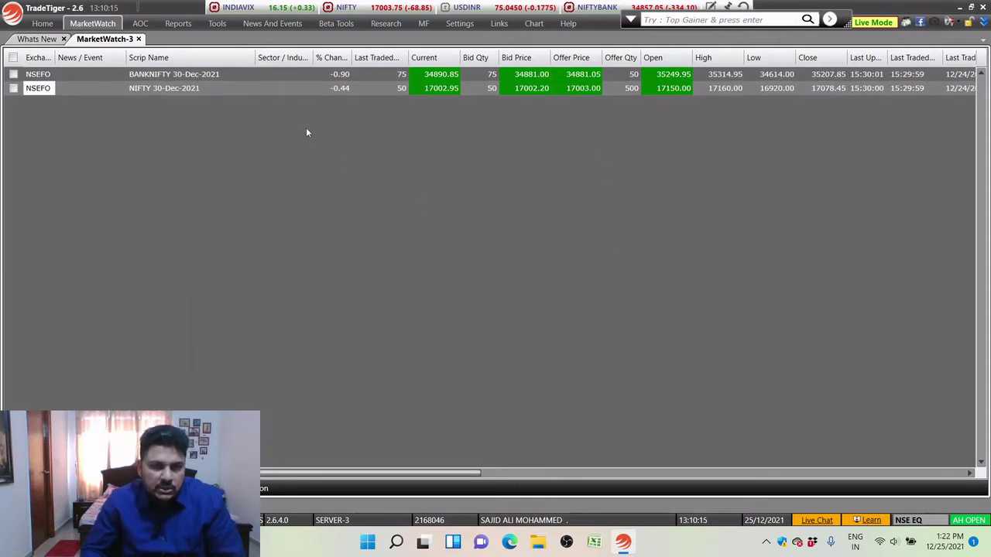
Open the chart of BANKNIFTY 30-Dec-2021 from the market watch and move its window closer to the middle of the workspace
click(203, 80)
key(F6)
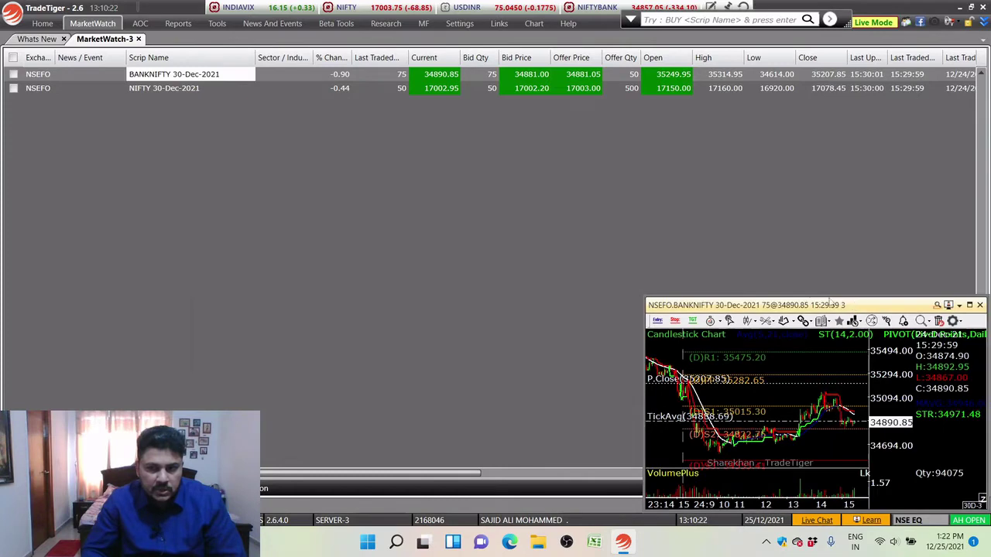
drag(853, 305, 737, 257)
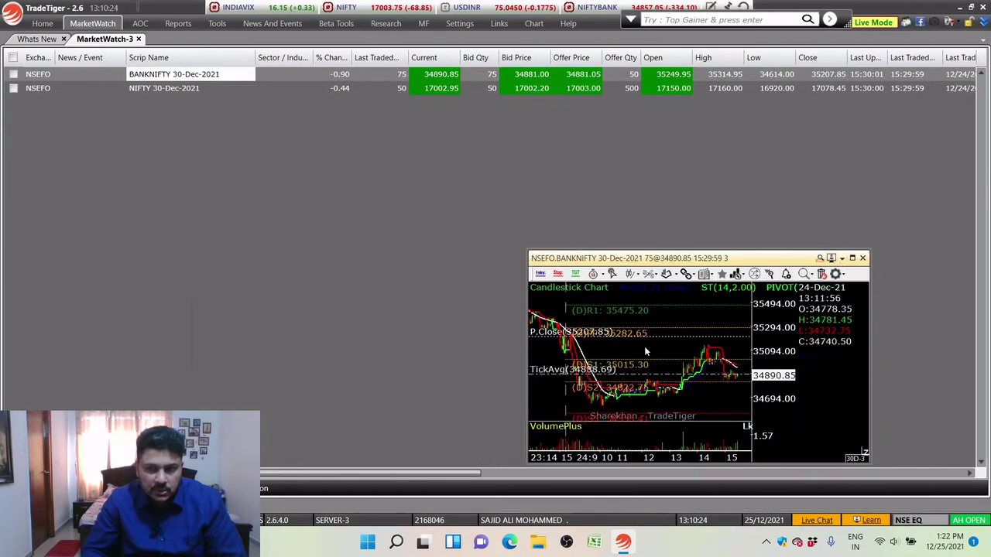
Zoom the BANKNIFTY chart in on the latest candles and maximize the chart window
drag(644, 346, 682, 370)
scroll(682, 370, up, 3)
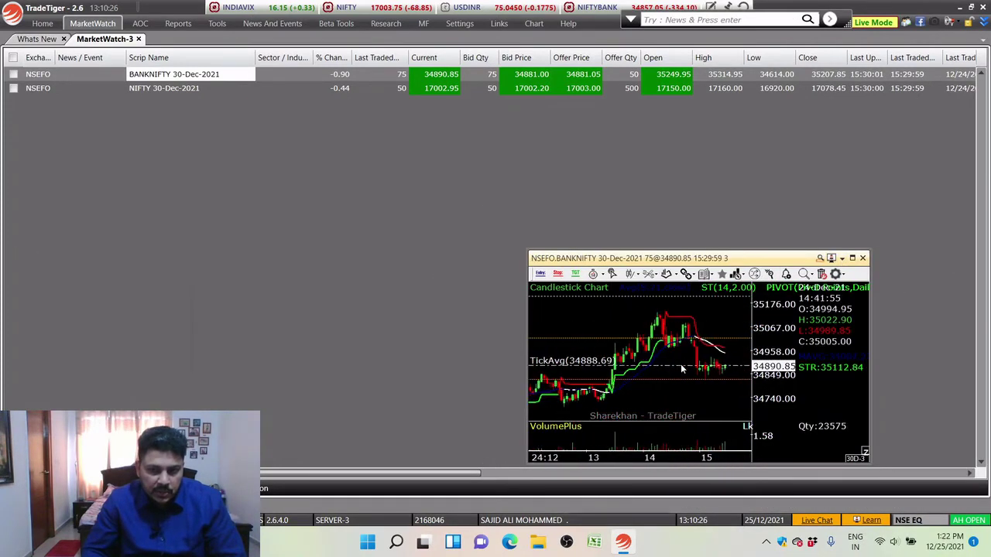
scroll(682, 370, down, 5)
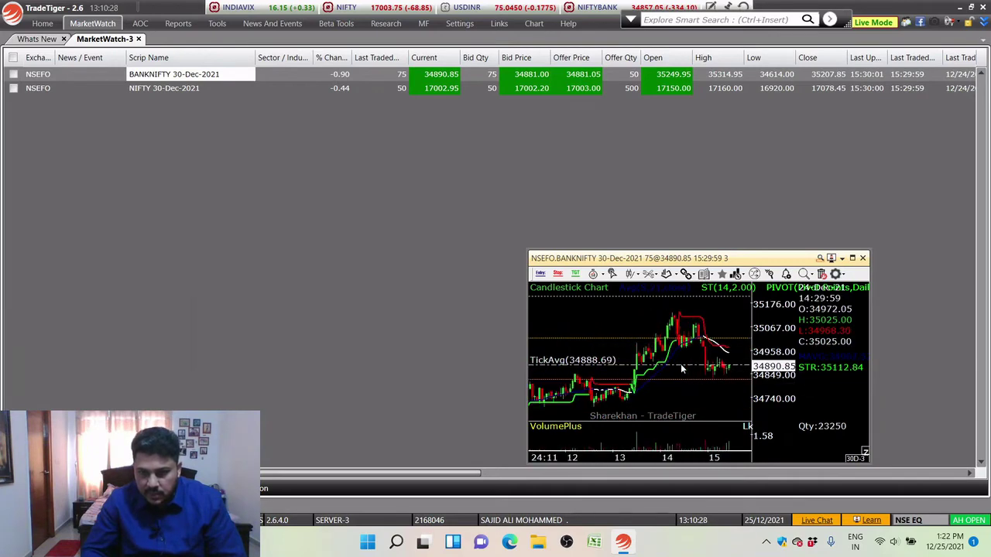
scroll(682, 370, up, 1)
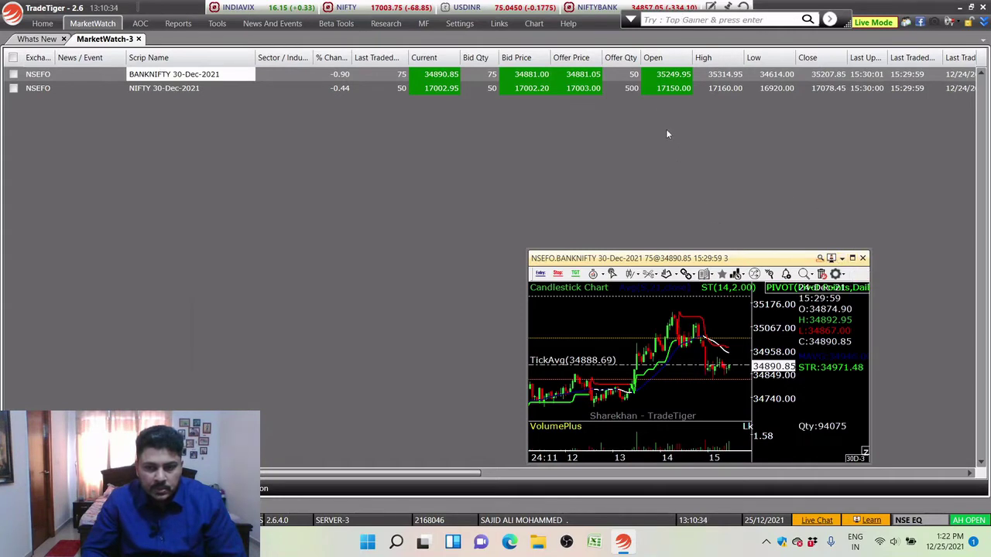
click(852, 258)
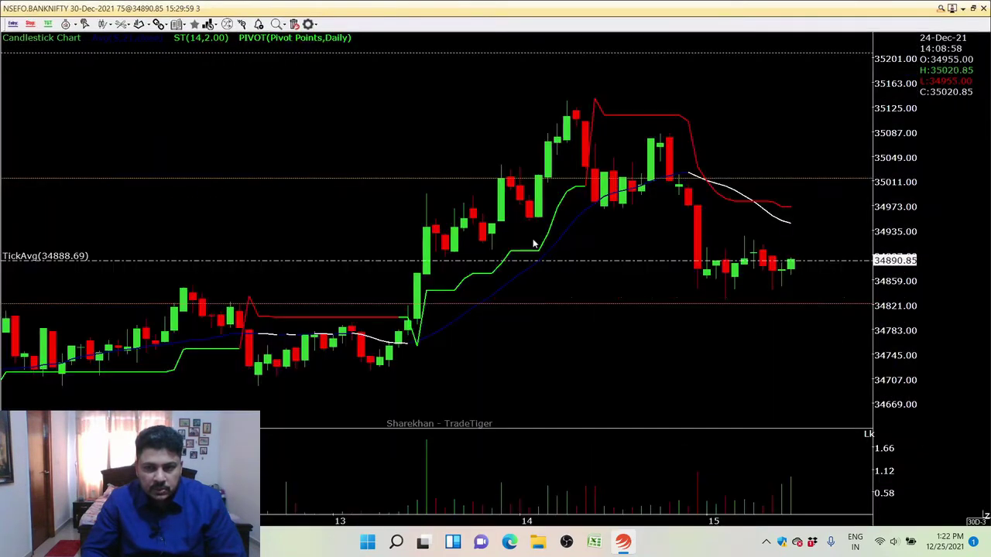
Try to remove all drawing tools from the BANKNIFTY chart
right_click(446, 108)
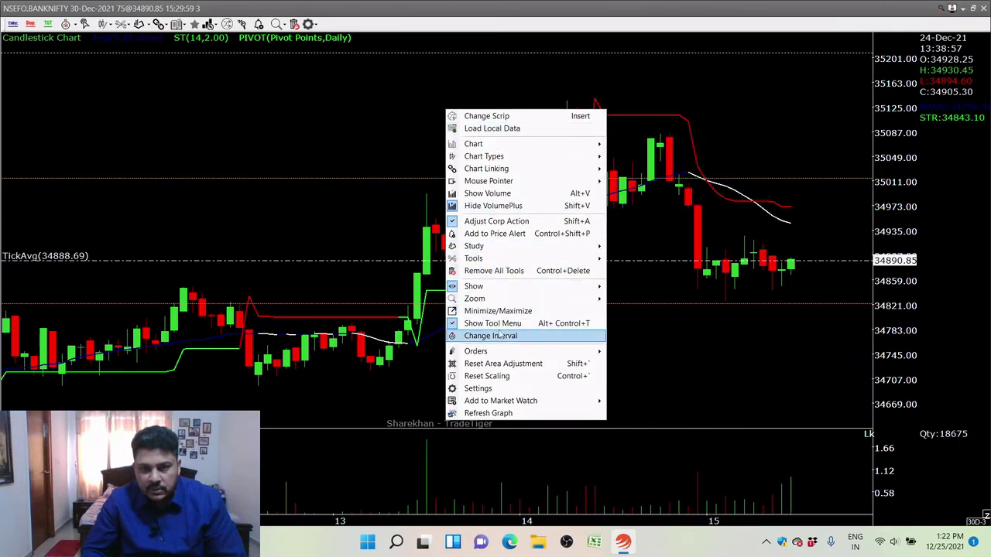
click(496, 270)
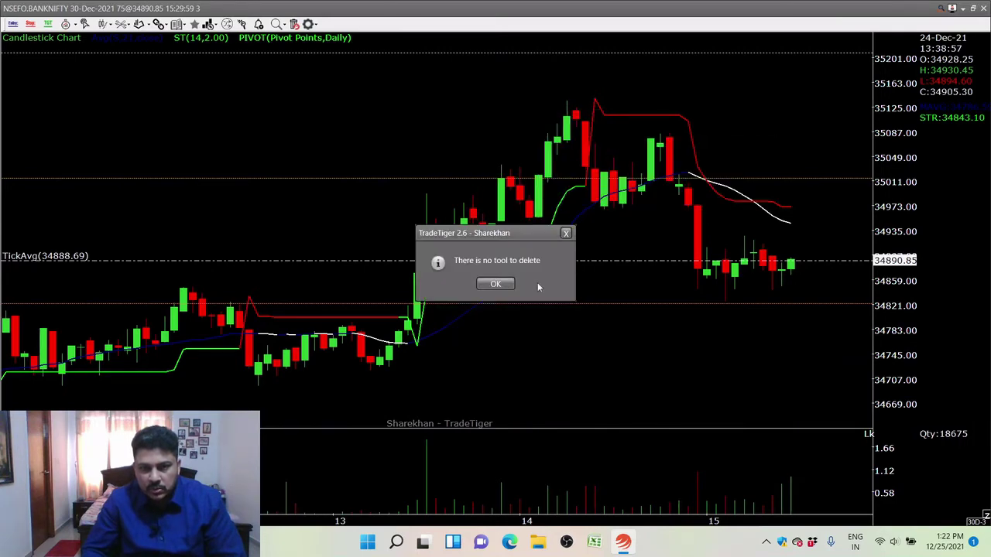
click(500, 283)
Remove the Avg(S,21,close), ST(14,2.00), PIVOT and VolumePlus studies from the BANKNIFTY chart
right_click(428, 118)
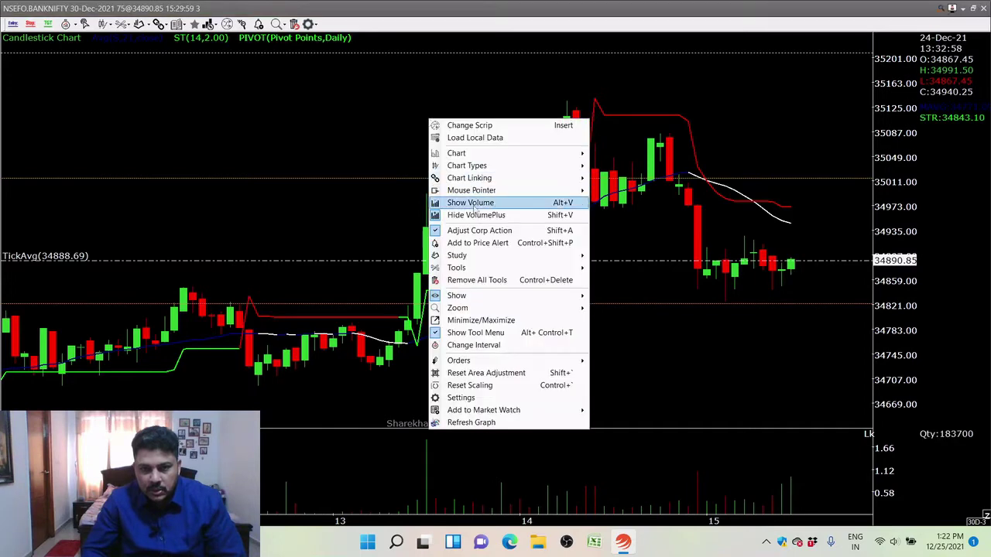
mouse_move(475, 258)
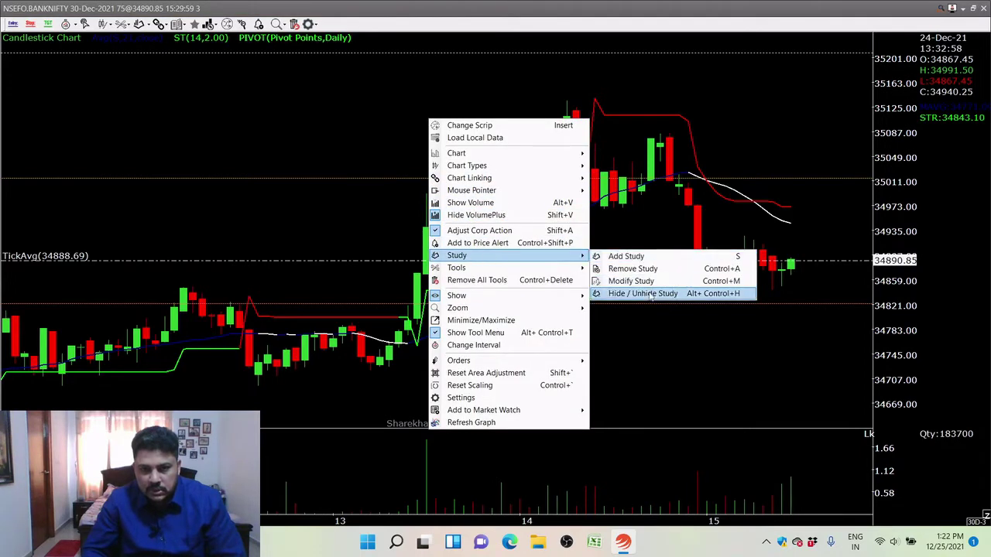
click(633, 269)
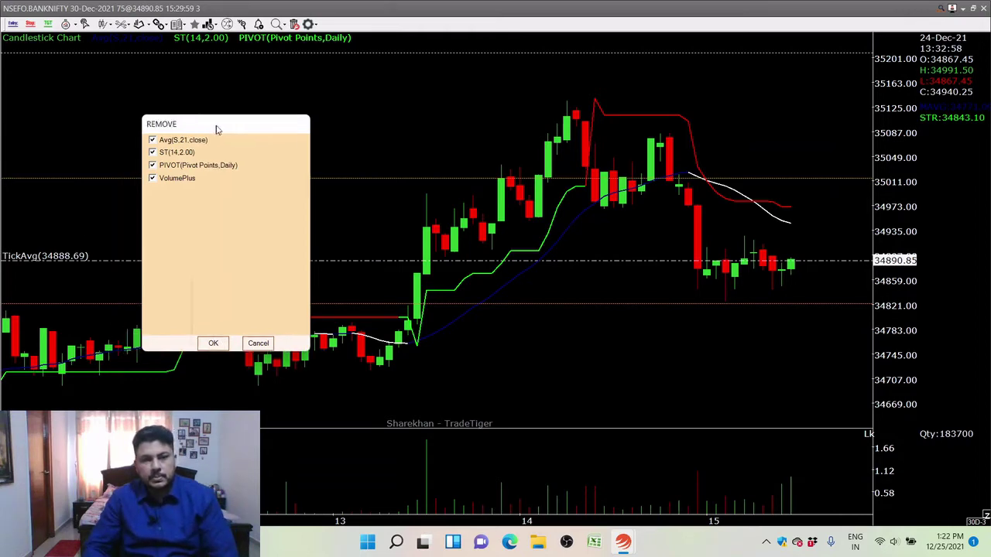
drag(196, 129, 463, 106)
click(464, 320)
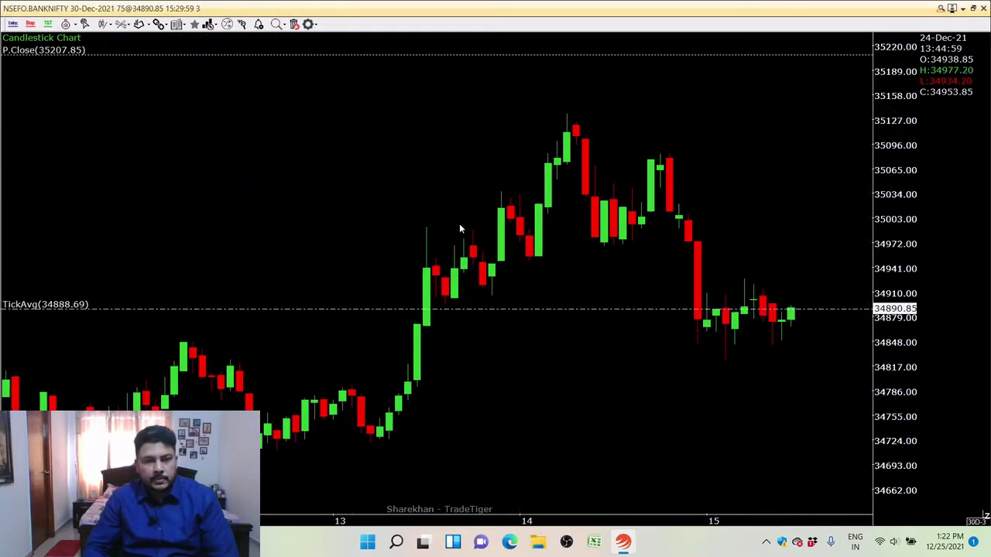
scroll(801, 282, down, 2)
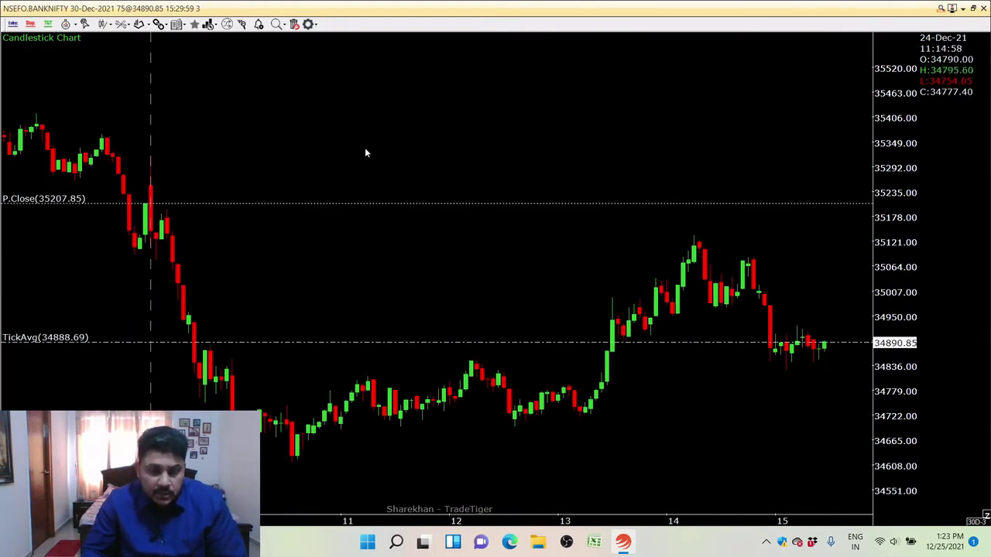
Examine the general chart settings and the list of tool and line categories in Graph Settings, closing it without changes
right_click(464, 120)
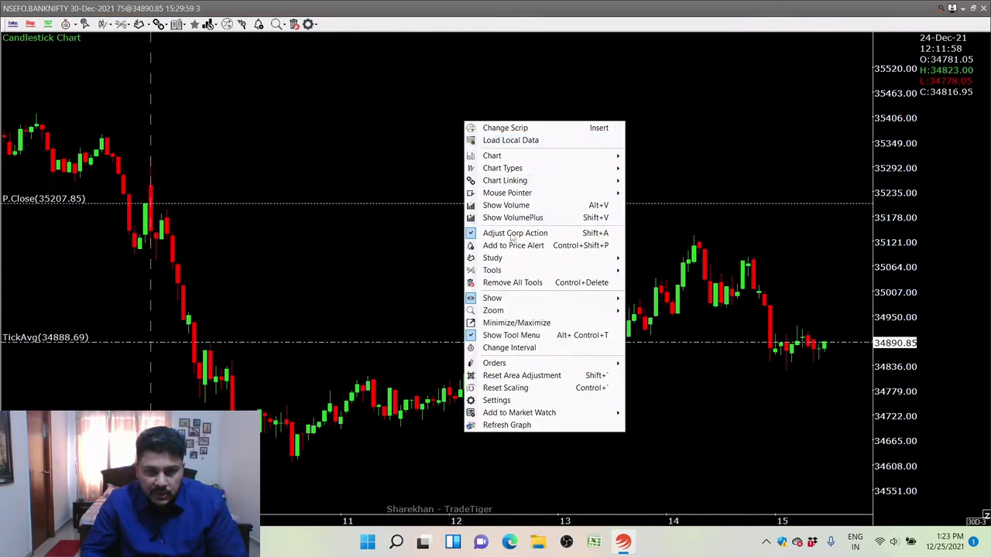
click(517, 401)
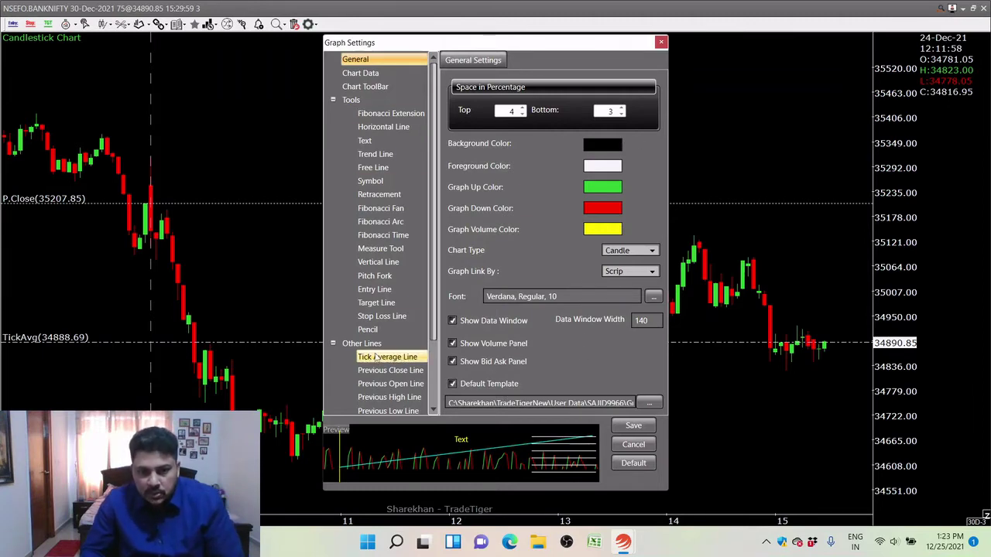
scroll(399, 264, down, 2)
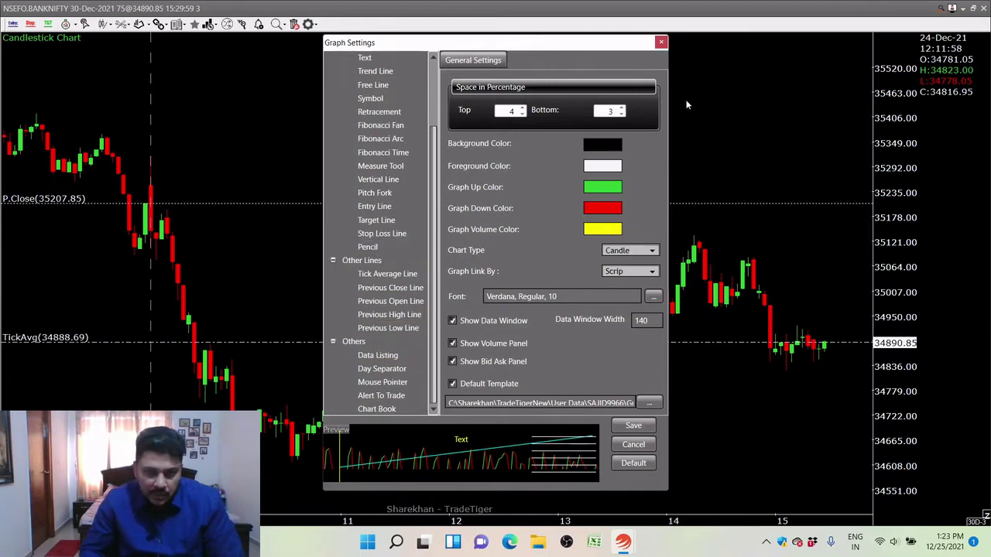
click(660, 42)
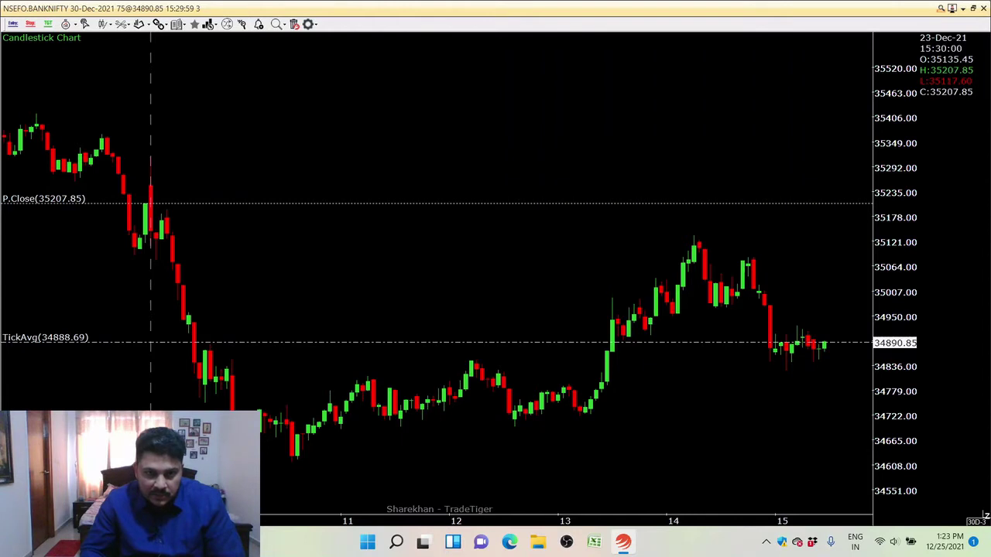
Show VolumePlus below the BANKNIFTY candles and reduce the height of its pane to enlarge the price area
right_click(226, 112)
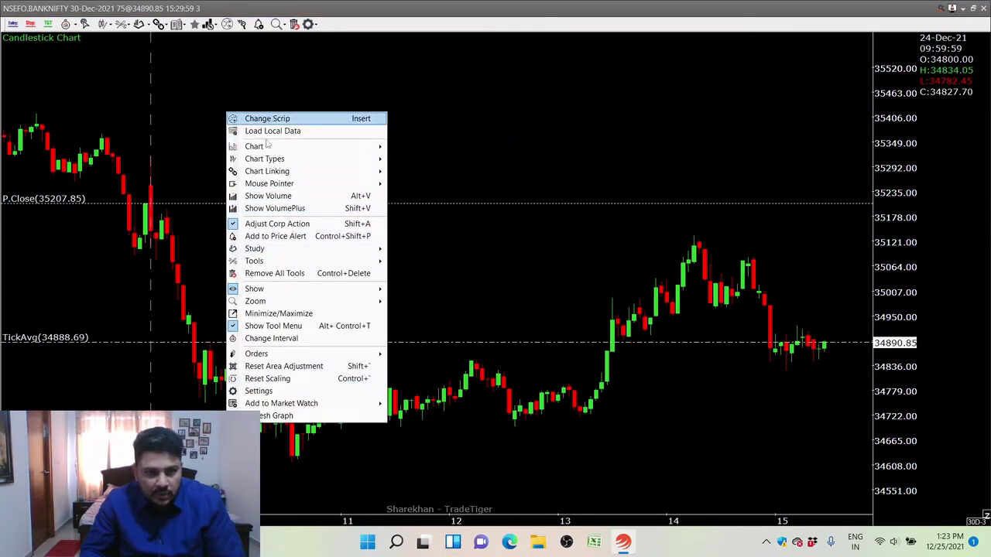
click(263, 208)
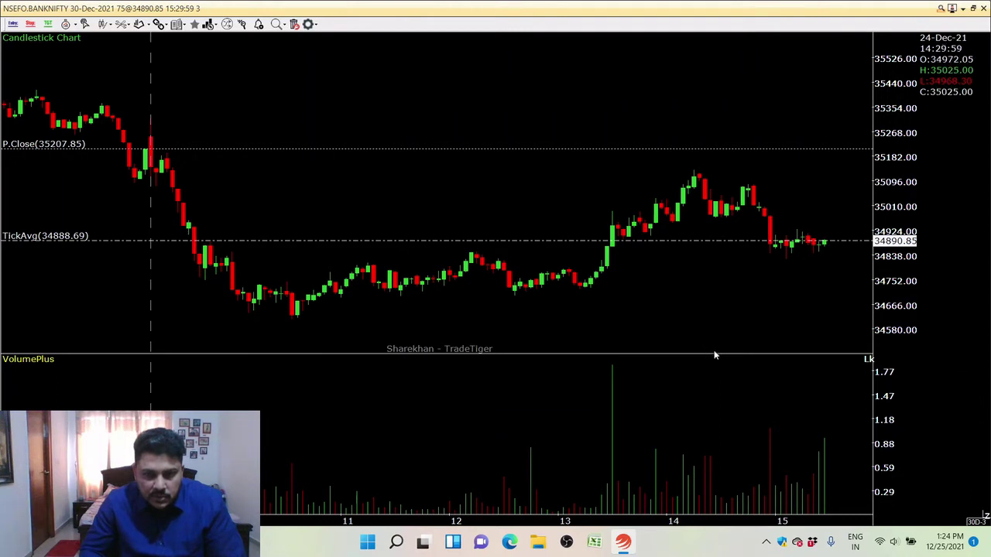
mouse_move(716, 394)
drag(716, 394, 718, 414)
scroll(714, 242, down, 2)
scroll(714, 243, up, 3)
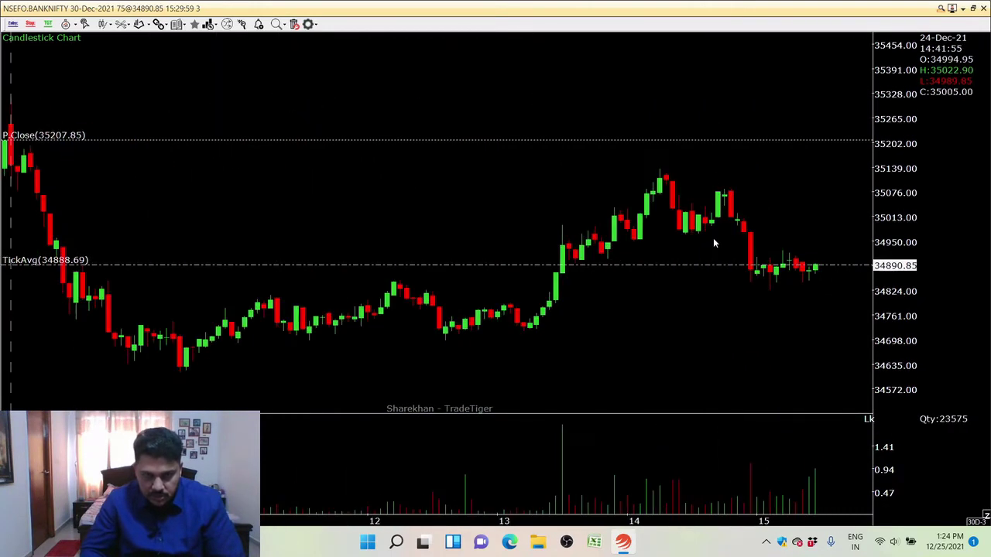
Check the interval choices available for the BANKNIFTY chart and close them without changing the interval
scroll(714, 242, down, 2)
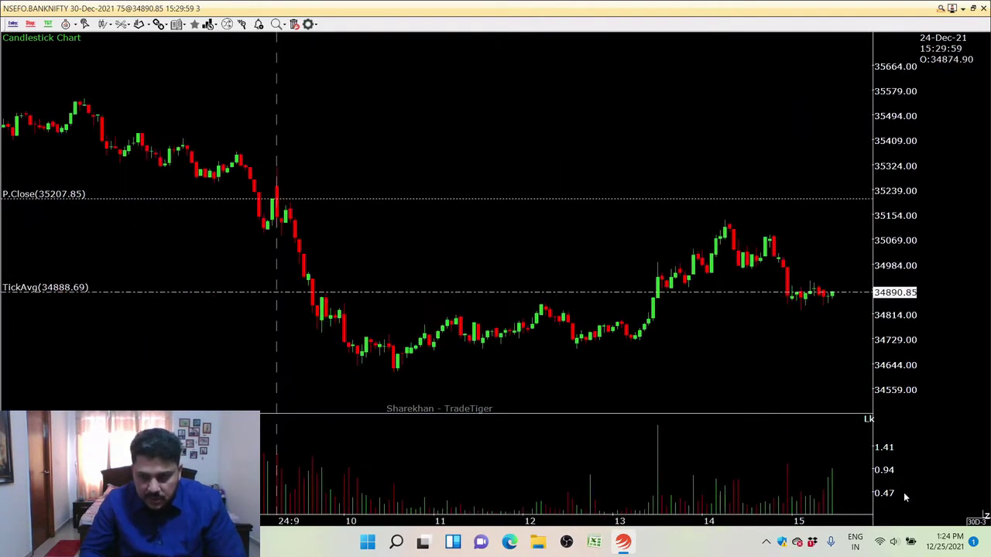
click(976, 523)
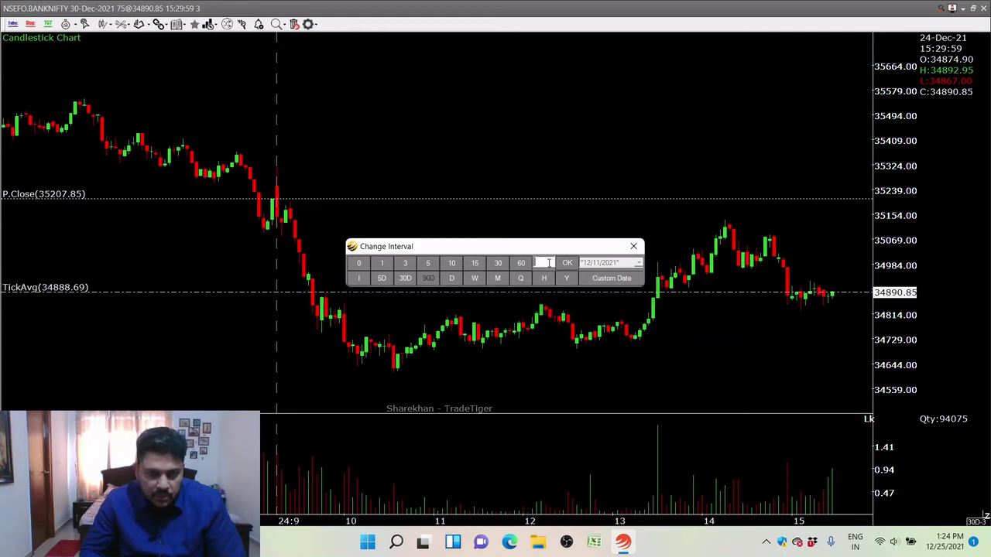
click(634, 247)
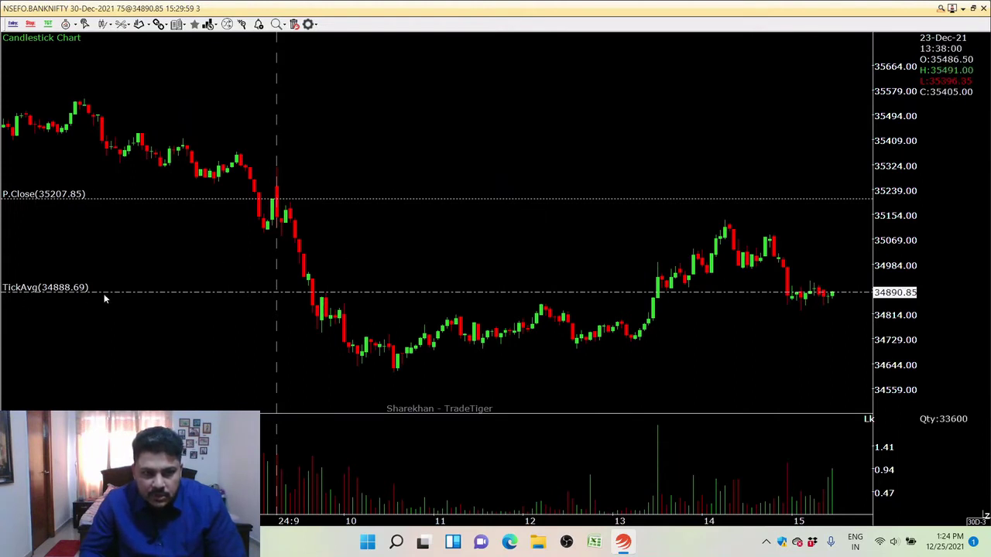
Review the Previous Close, Open, High and Low Line settings in Graph Settings and close it without changes
right_click(429, 152)
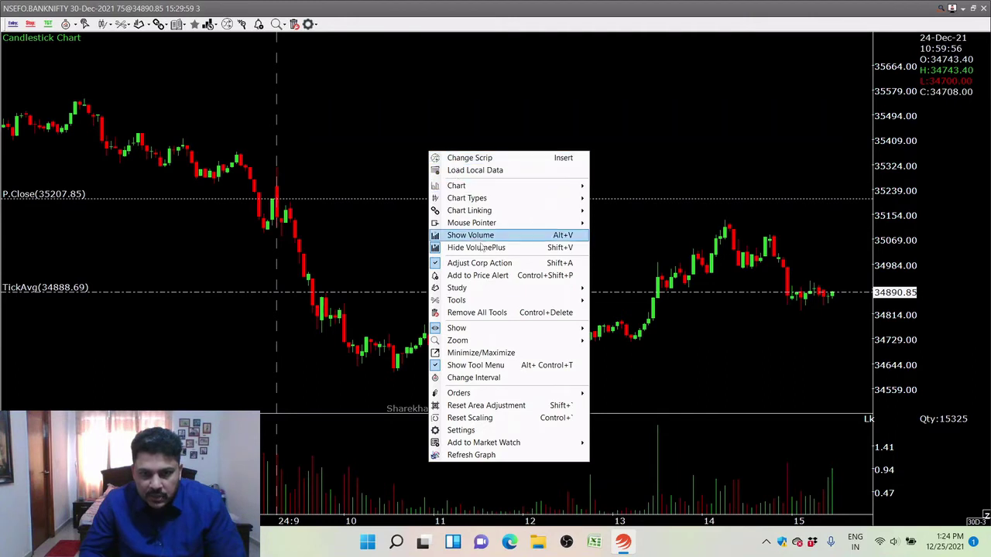
mouse_move(478, 304)
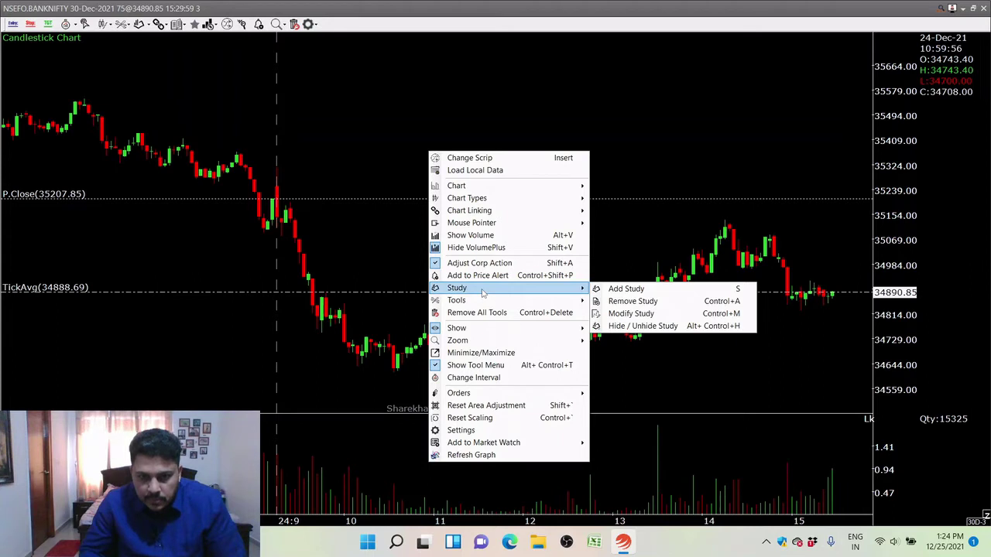
mouse_move(483, 396)
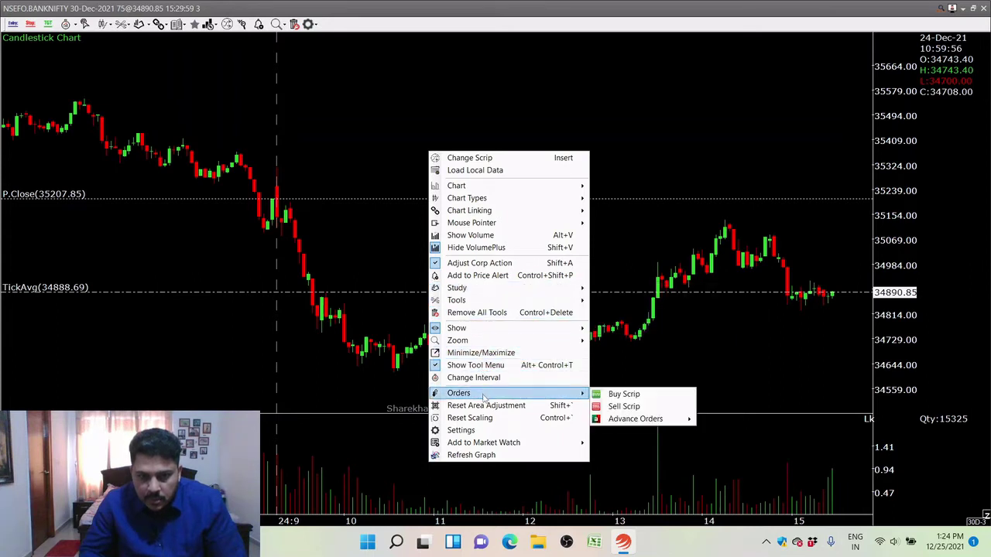
click(504, 313)
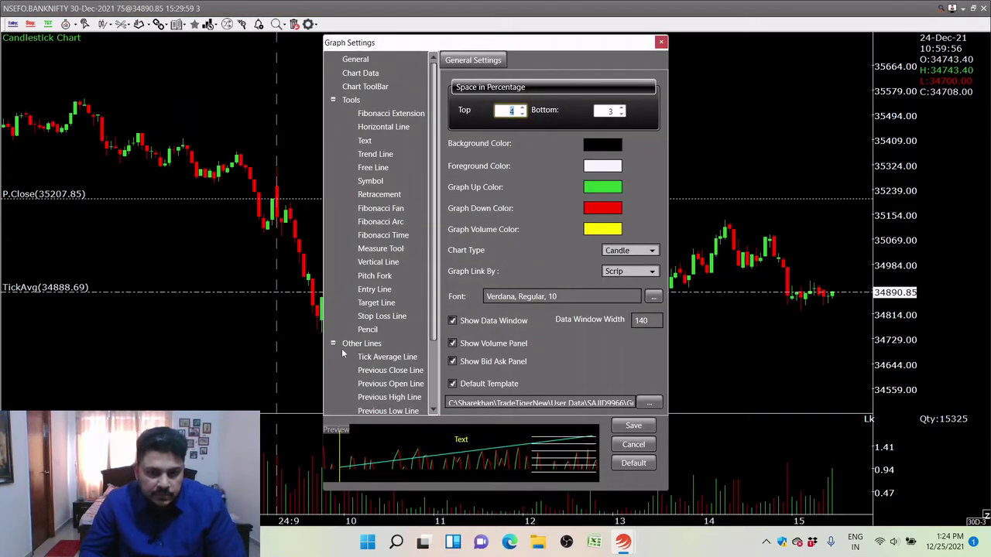
click(387, 370)
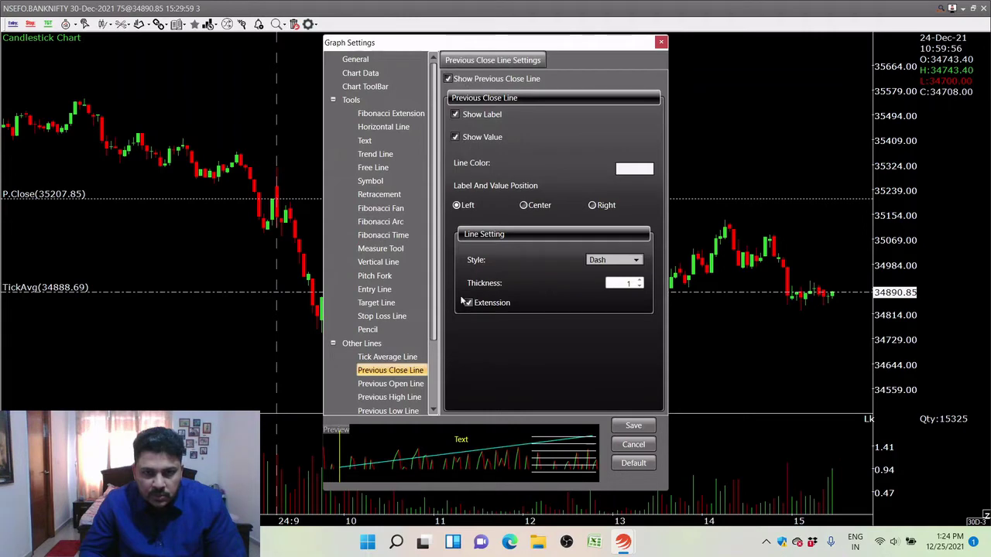
scroll(391, 349, down, 1)
click(399, 353)
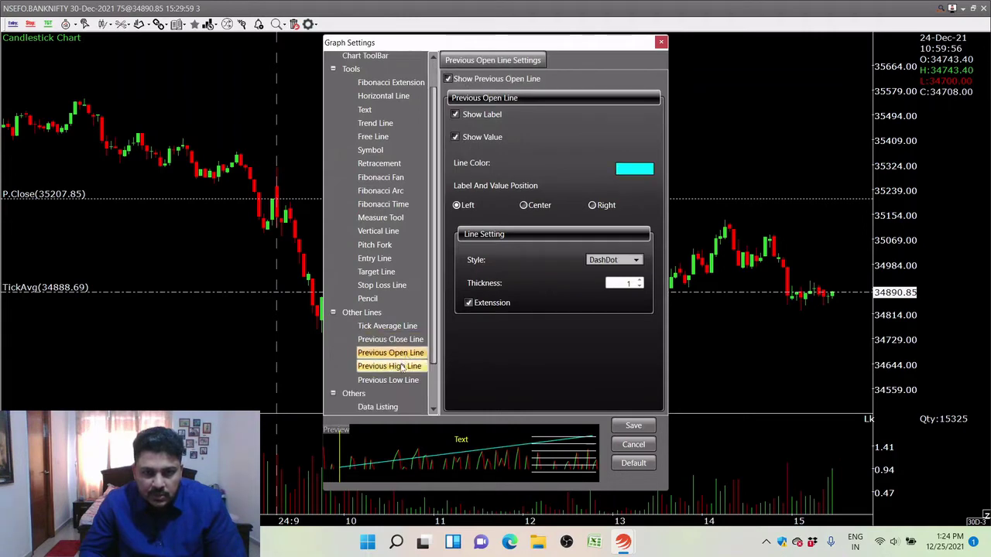
click(401, 367)
click(391, 380)
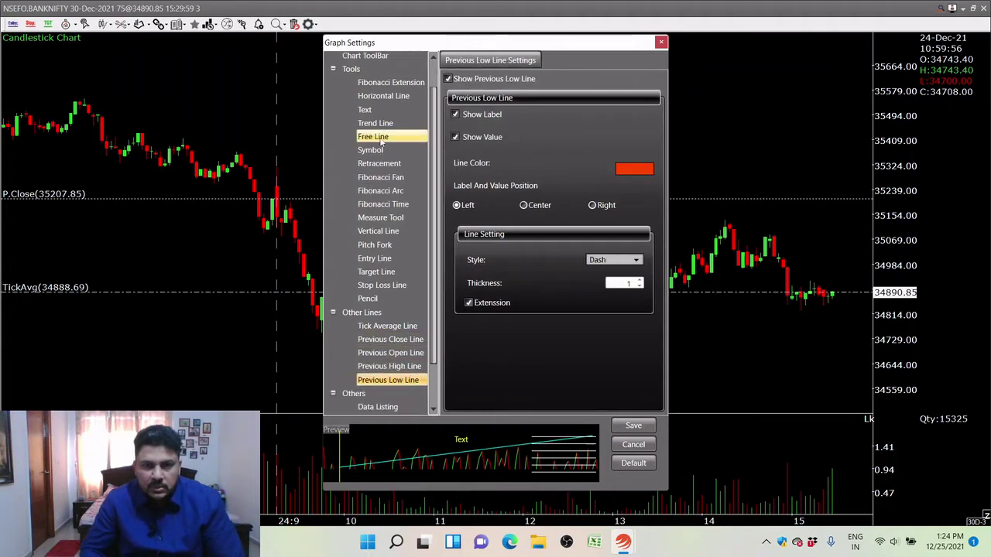
click(662, 42)
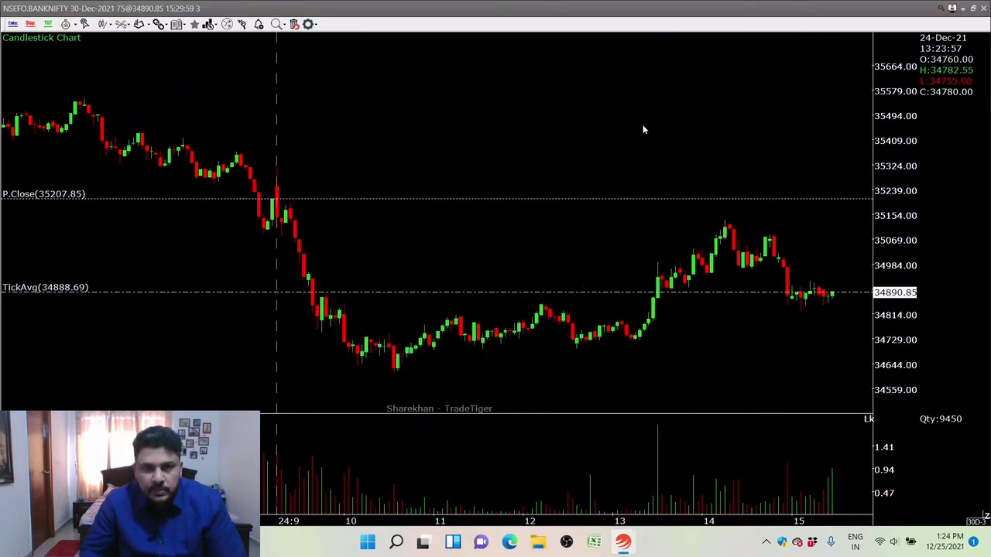
Display the BANKNIFTY 30-Dec-2021 Market Depth, dock it beside the chart for viewing, and close it
right_click(643, 126)
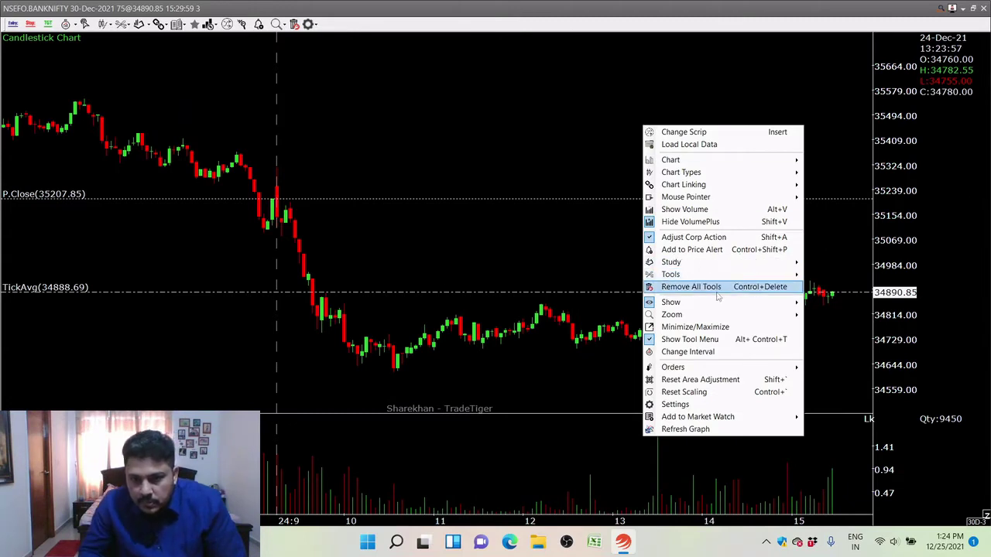
mouse_move(716, 306)
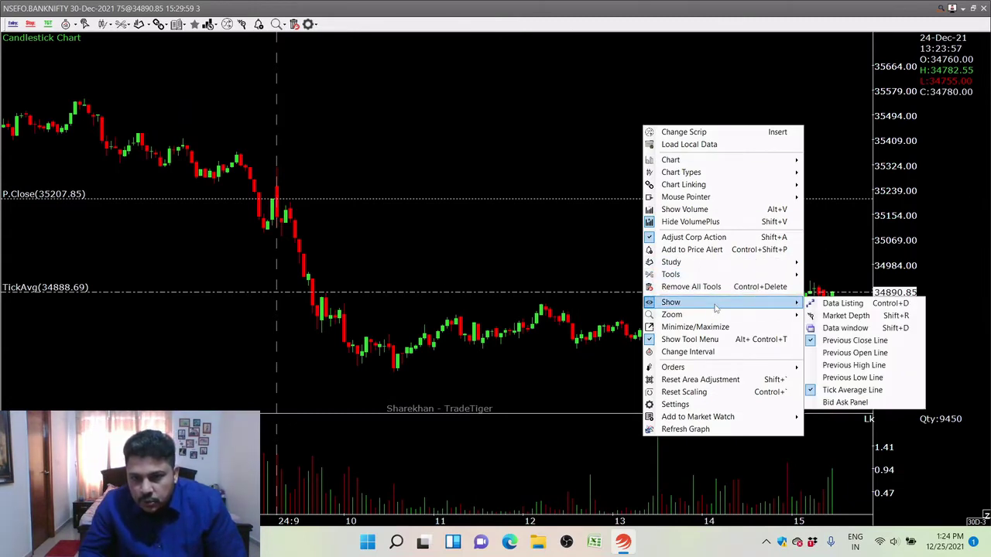
click(843, 316)
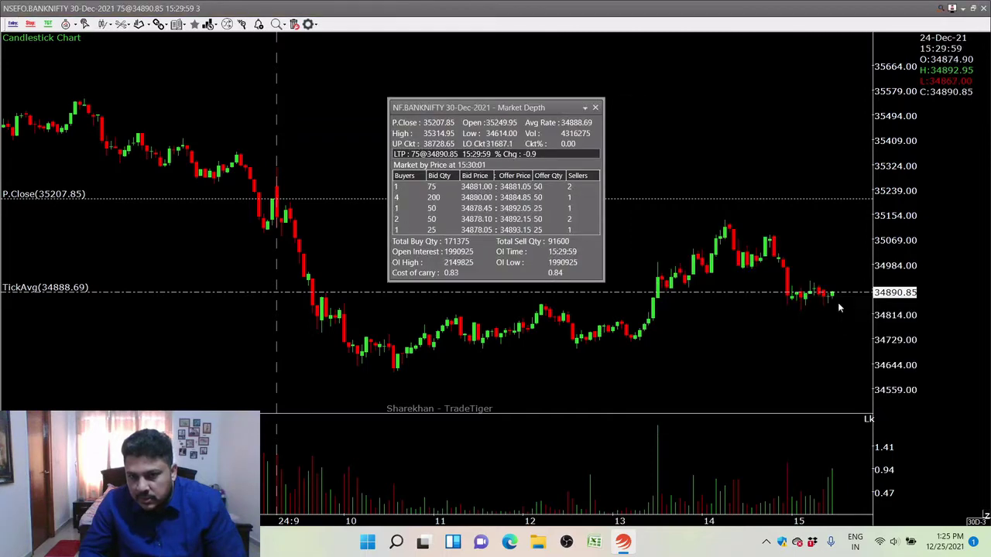
drag(487, 108, 520, 265)
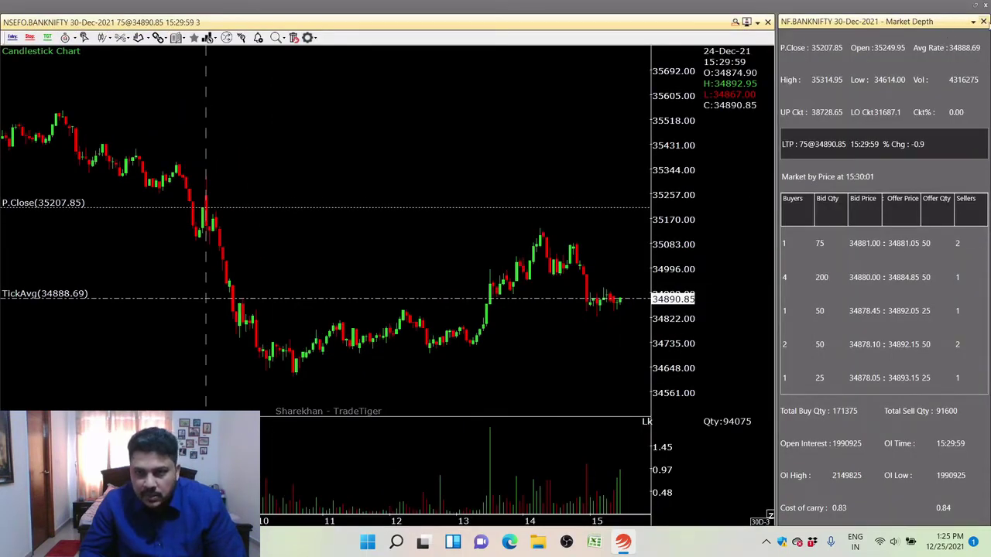
click(983, 21)
Add a SuperTrend study with ATR Period 14 and Multiplier 2 to the candlestick chart and close the study window
right_click(641, 106)
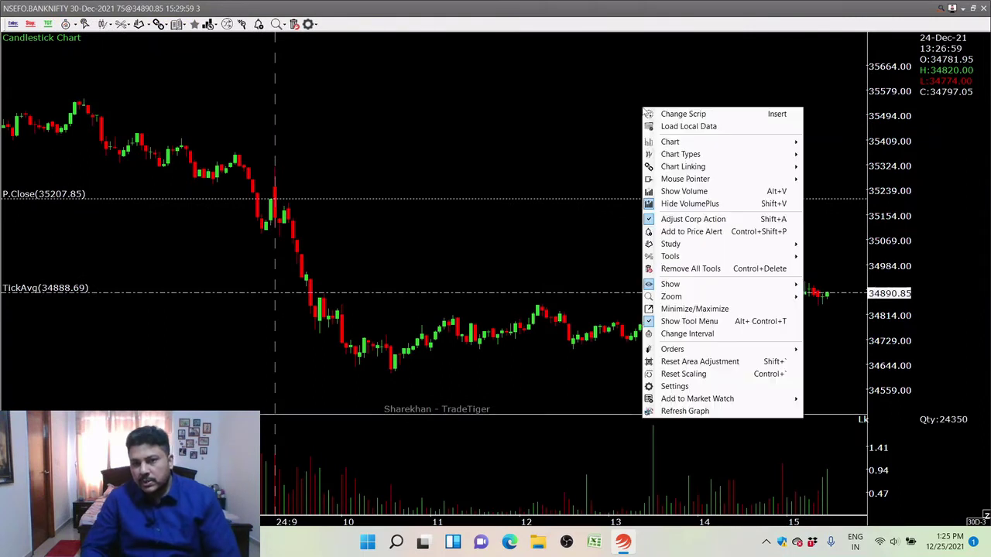
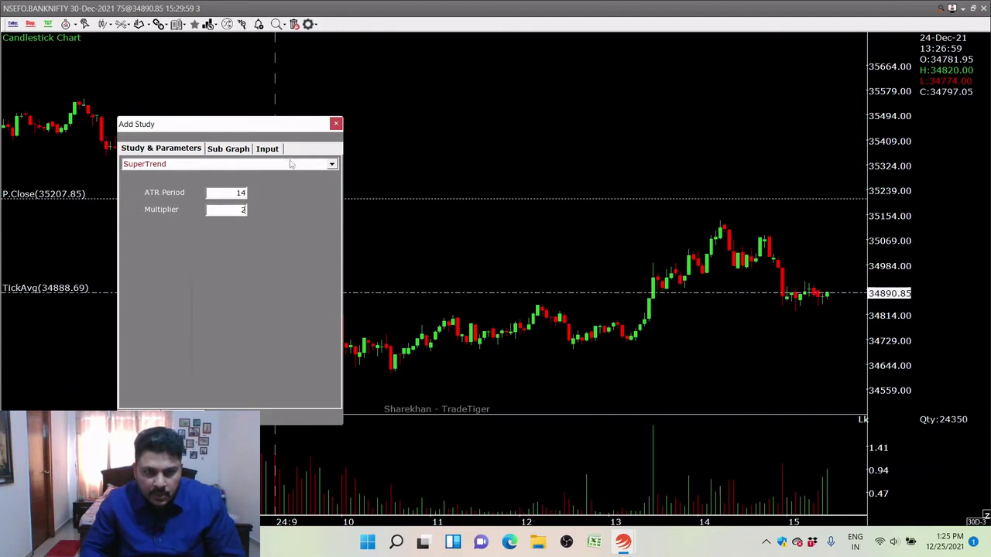
click(227, 150)
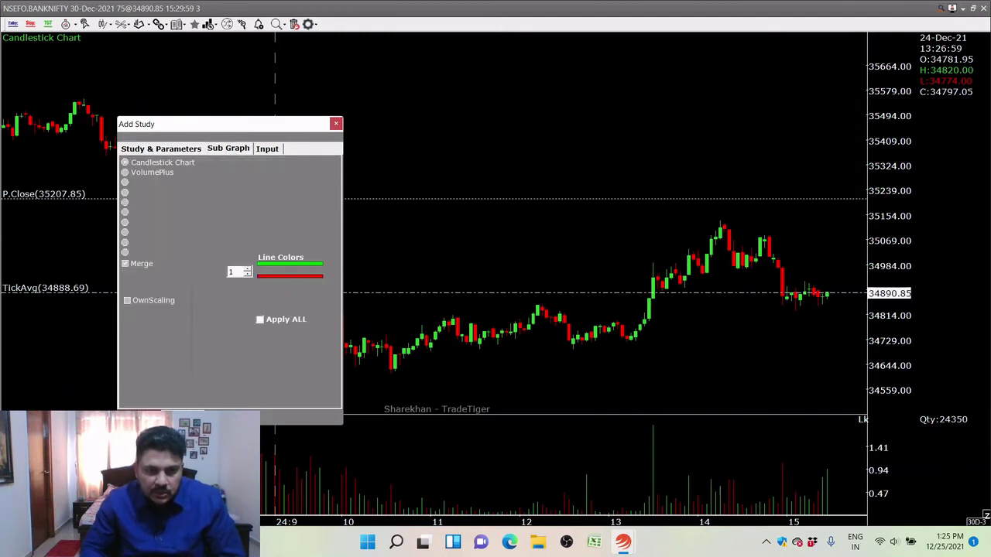
click(336, 125)
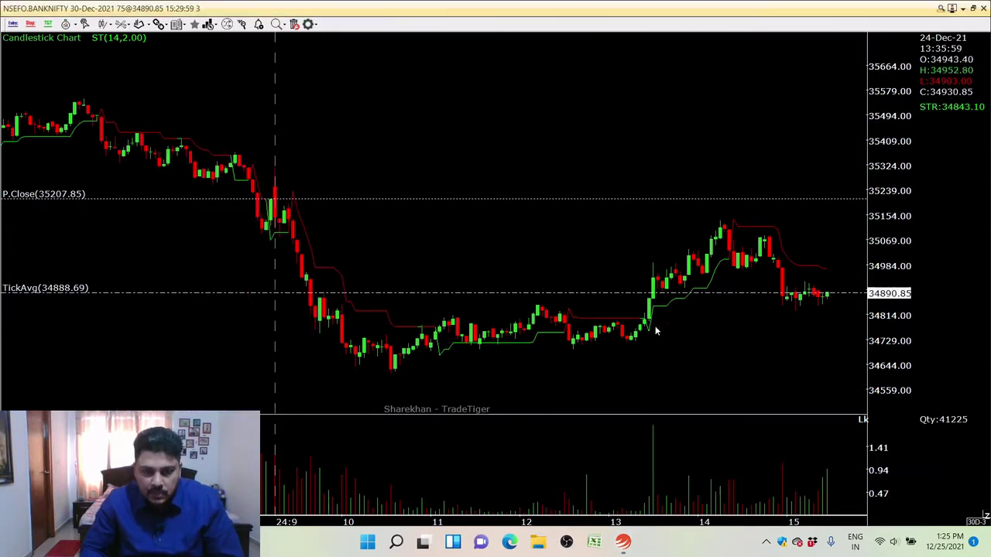
Start an Average study on the BANKNIFTY chart with type Simple and an average period of 20
right_click(506, 146)
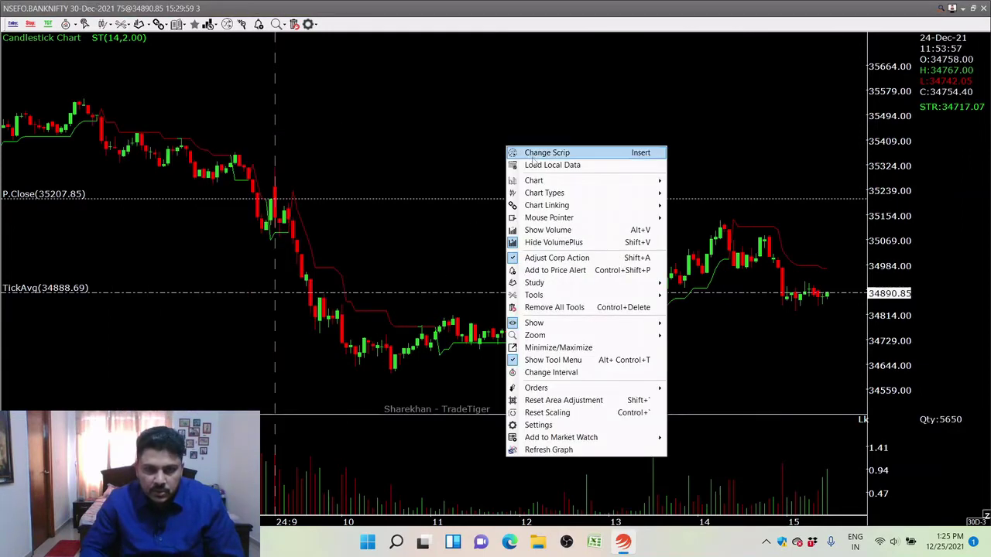
mouse_move(563, 283)
click(691, 284)
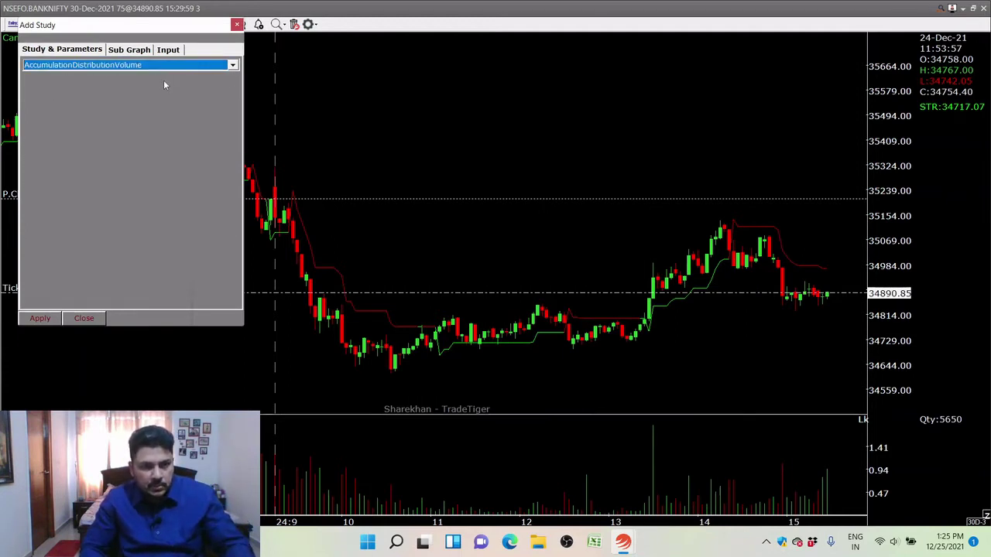
key(Down)
key(Down)
key(Down)
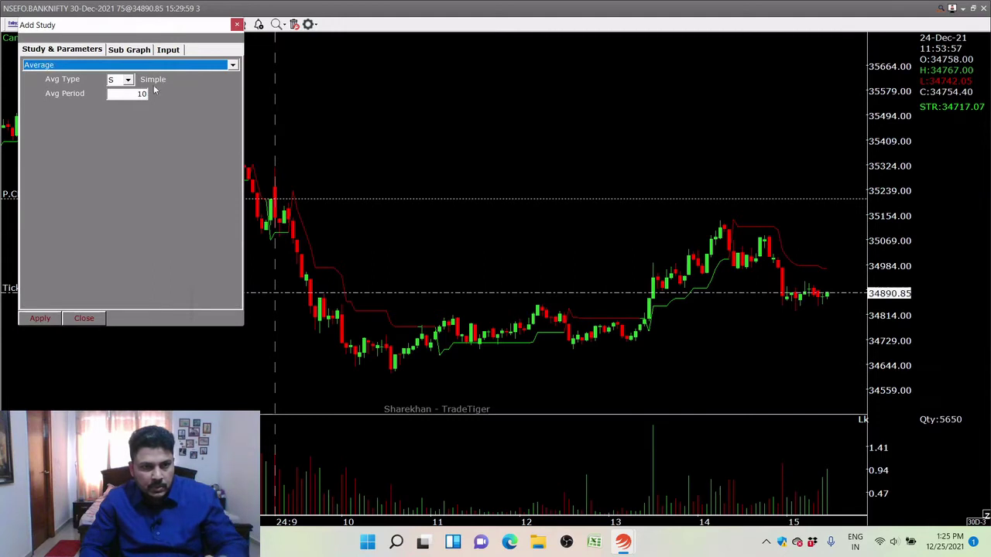
double_click(142, 94)
text(20)
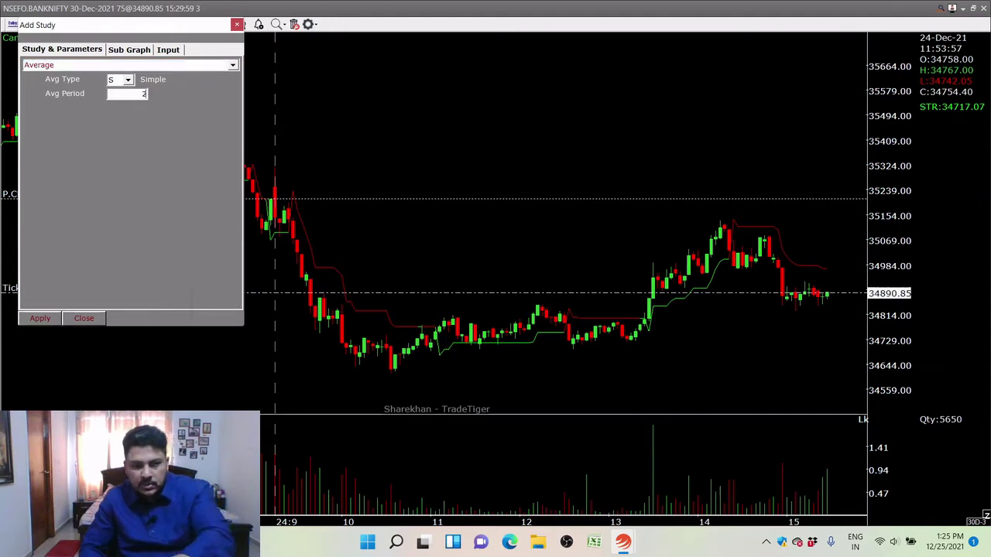
Set the Average study's line colors to blue and white, apply it to the candlestick chart, and close the study window
click(128, 50)
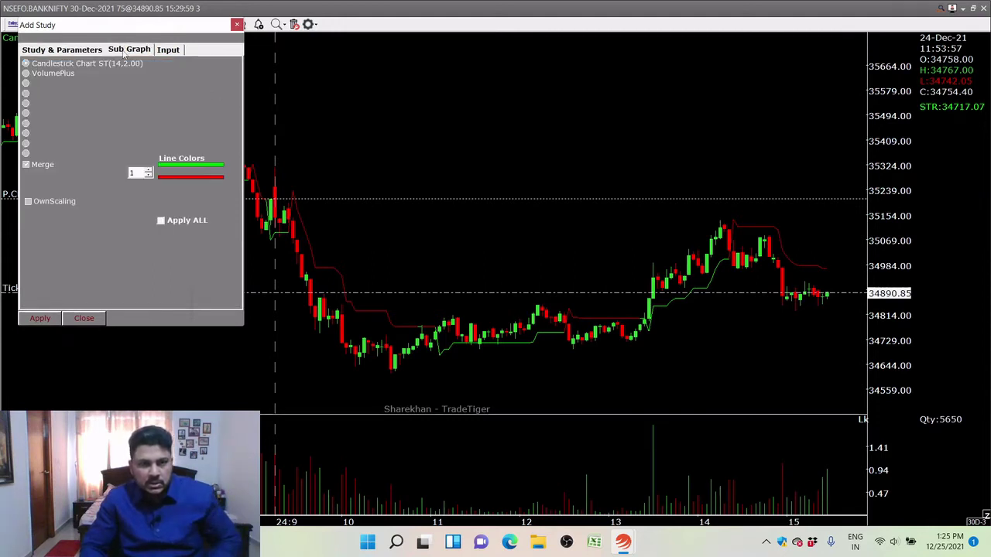
click(194, 165)
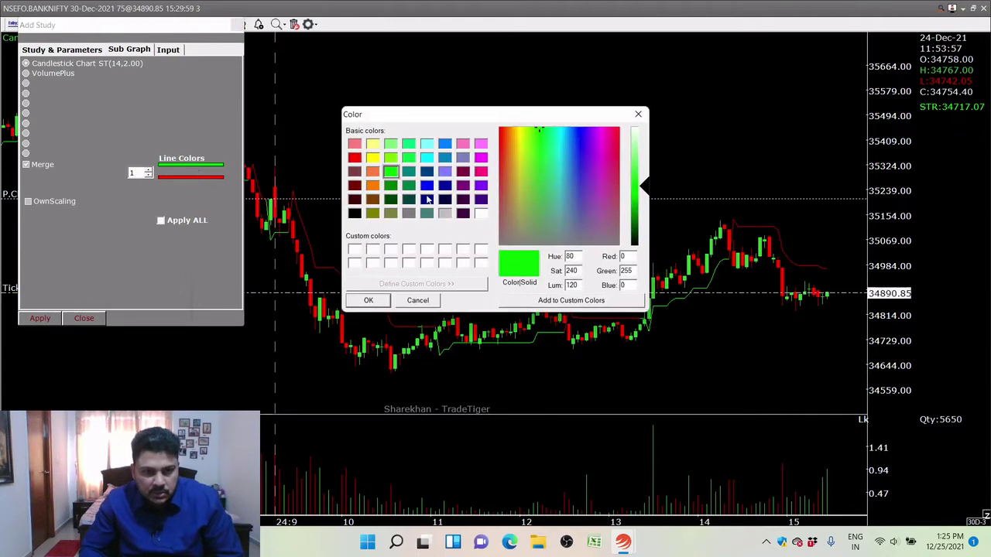
click(427, 186)
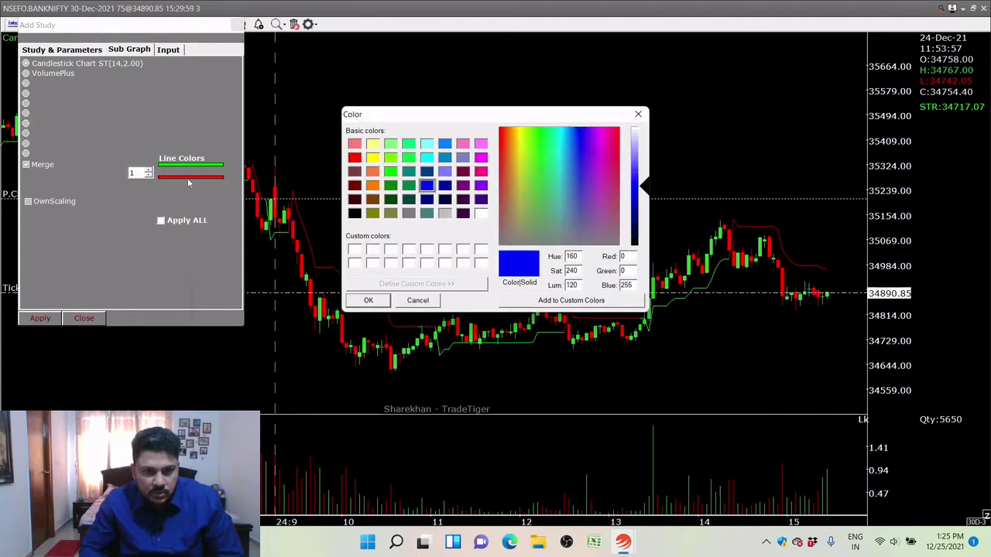
click(368, 301)
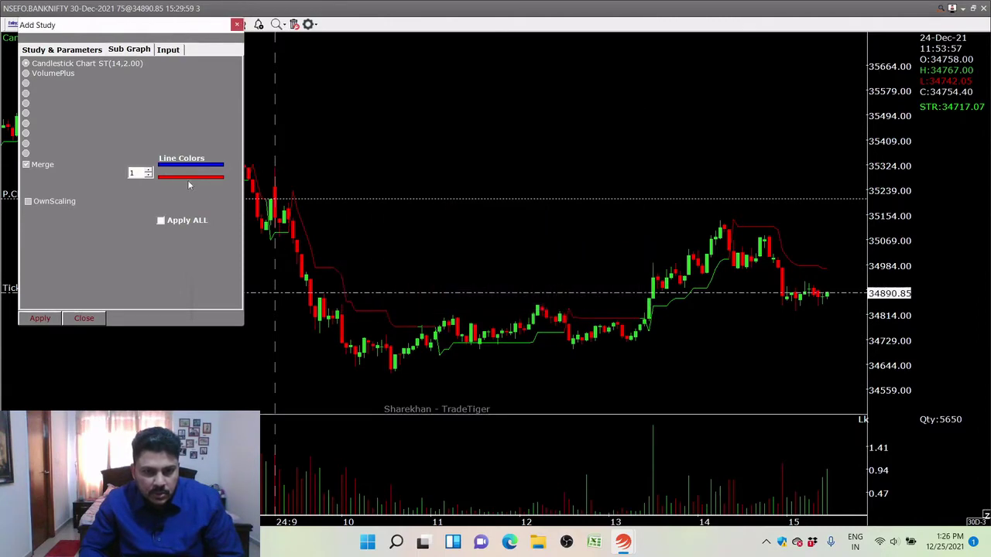
click(189, 177)
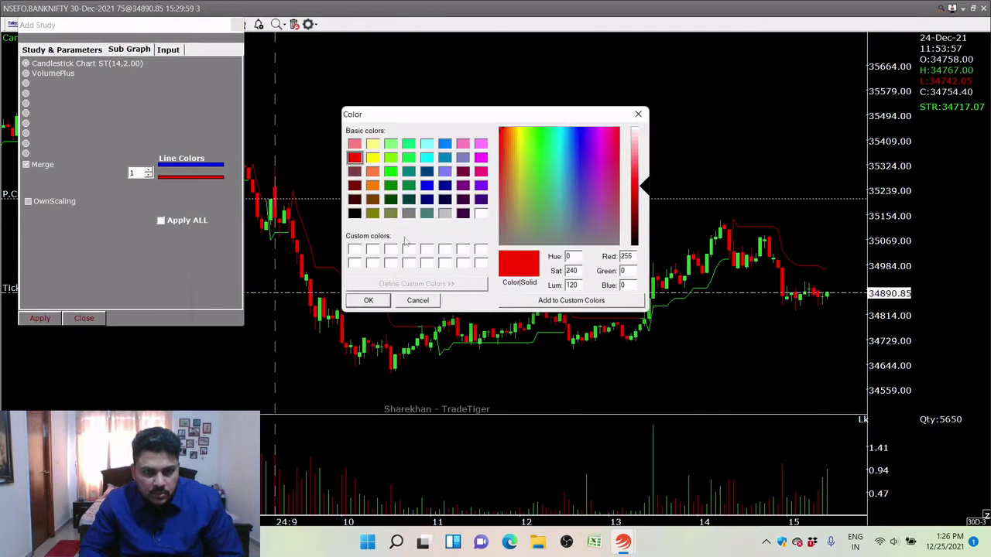
click(481, 214)
click(369, 300)
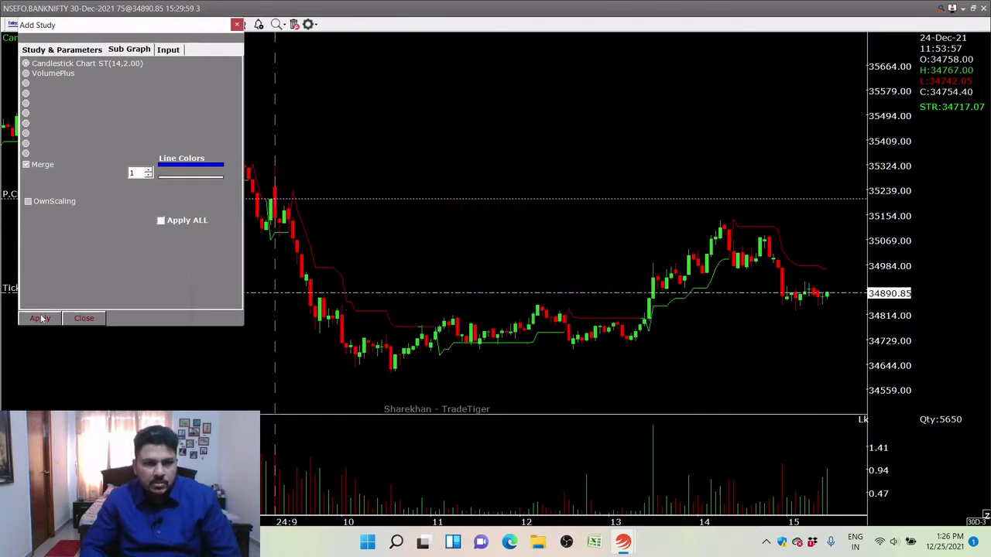
click(40, 319)
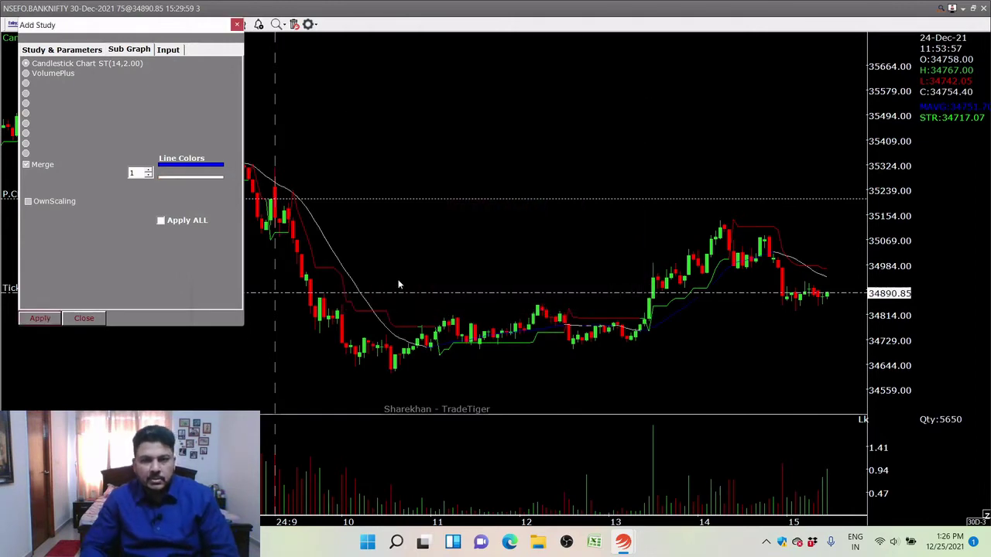
click(237, 25)
Add a Pivot Study using the Pivot Points method with a Daily time period to the chart and close the study window
scroll(690, 321, down, 2)
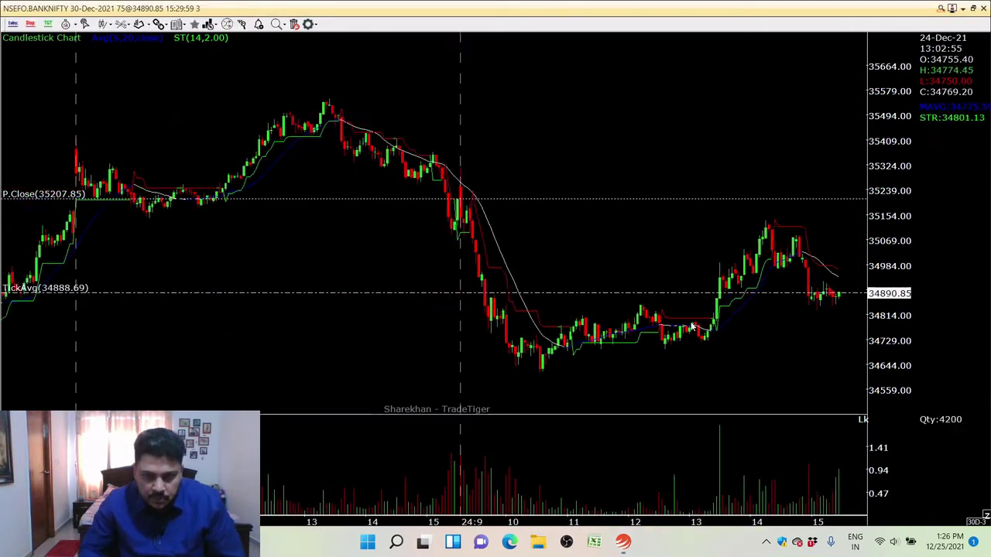
scroll(691, 294, up, 3)
scroll(690, 262, down, 3)
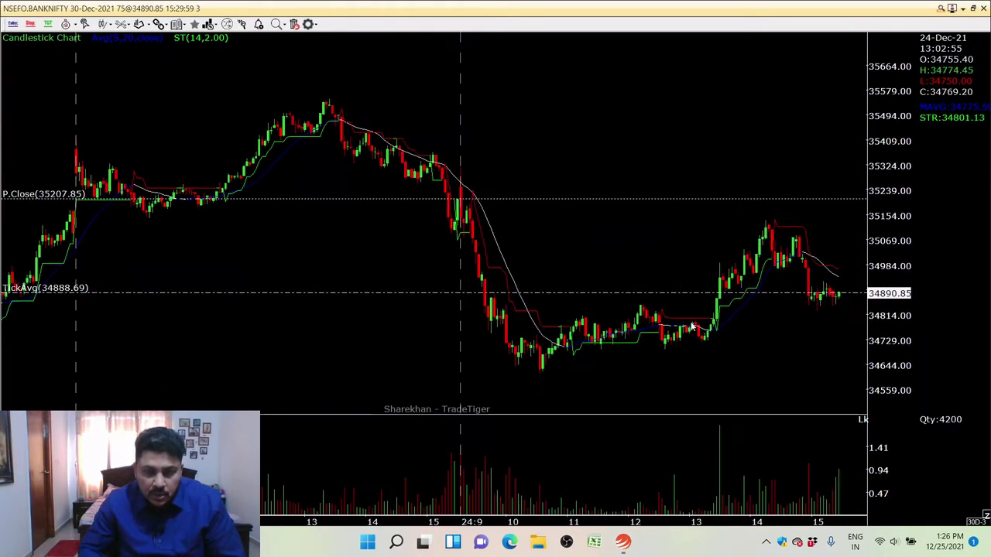
right_click(625, 138)
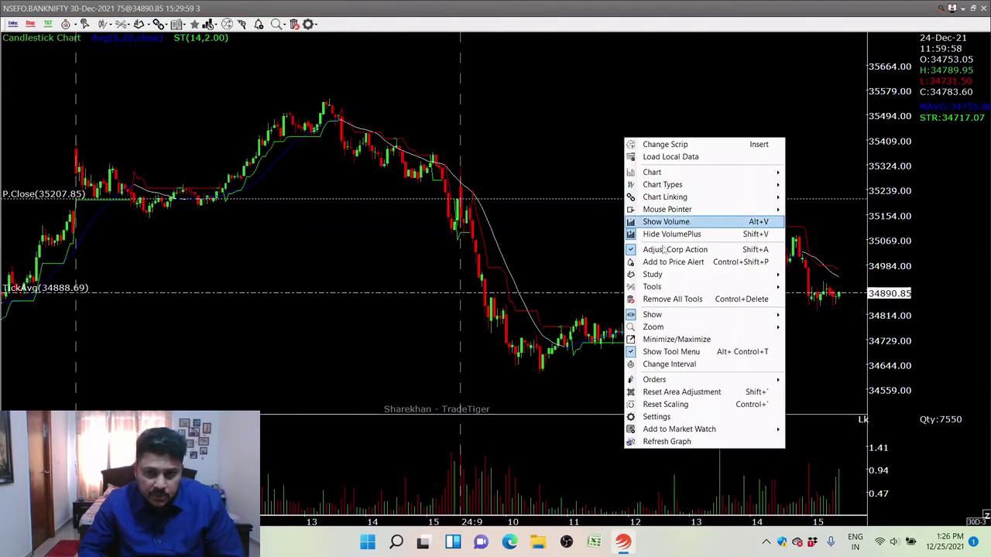
mouse_move(665, 280)
click(797, 276)
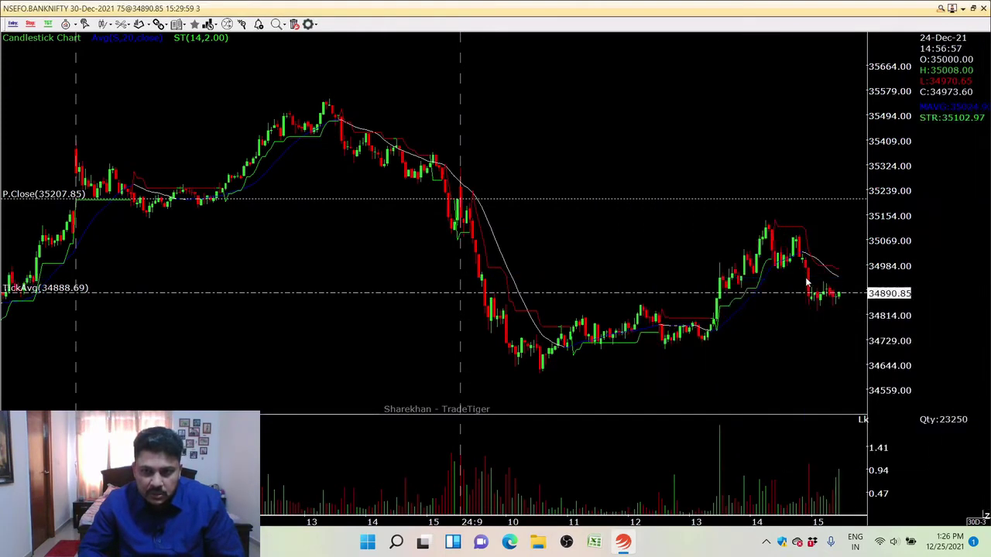
right_click(588, 243)
mouse_move(629, 355)
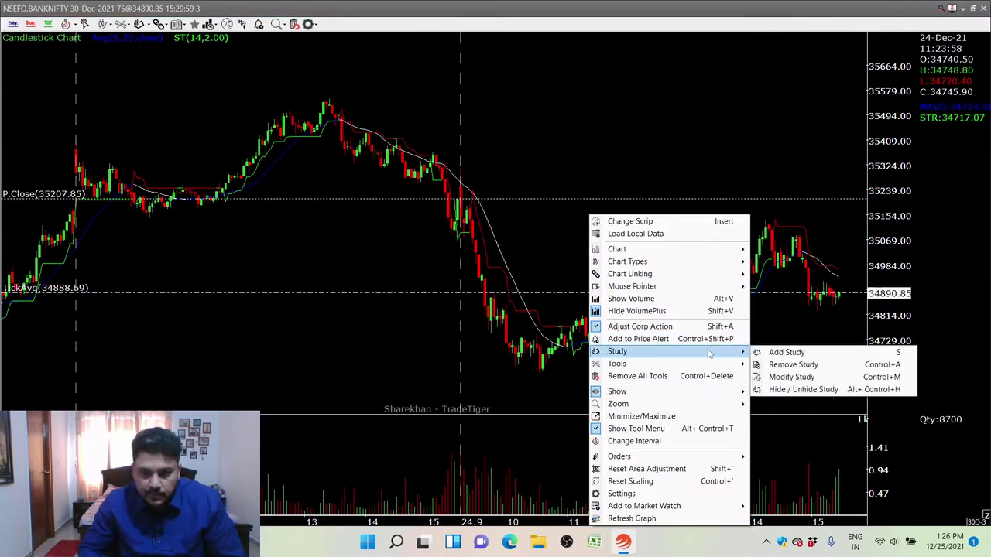
click(781, 352)
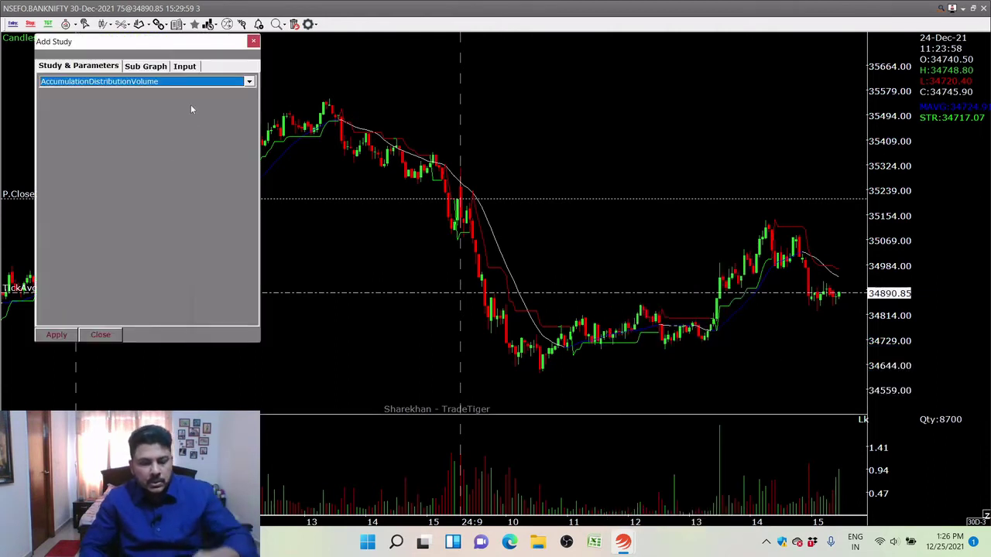
click(173, 143)
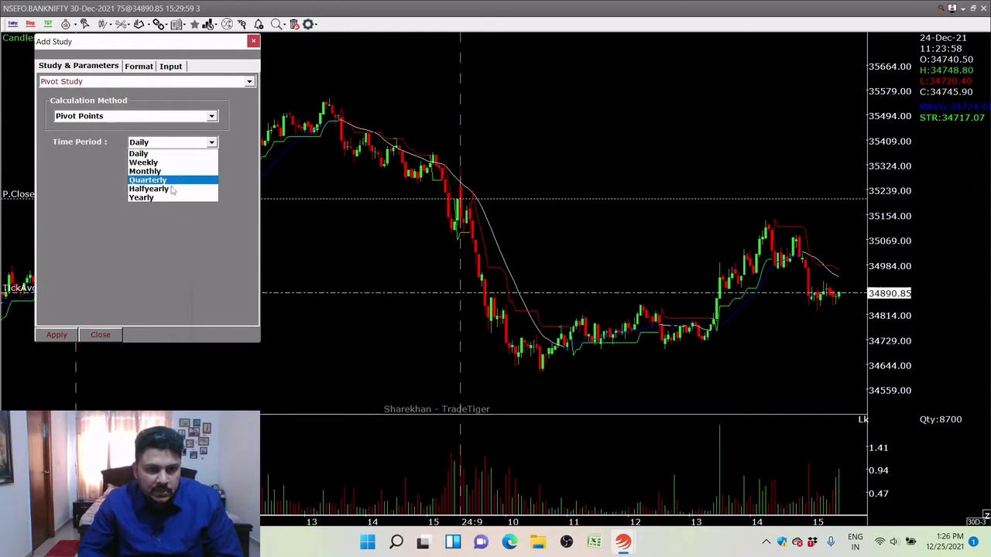
click(127, 209)
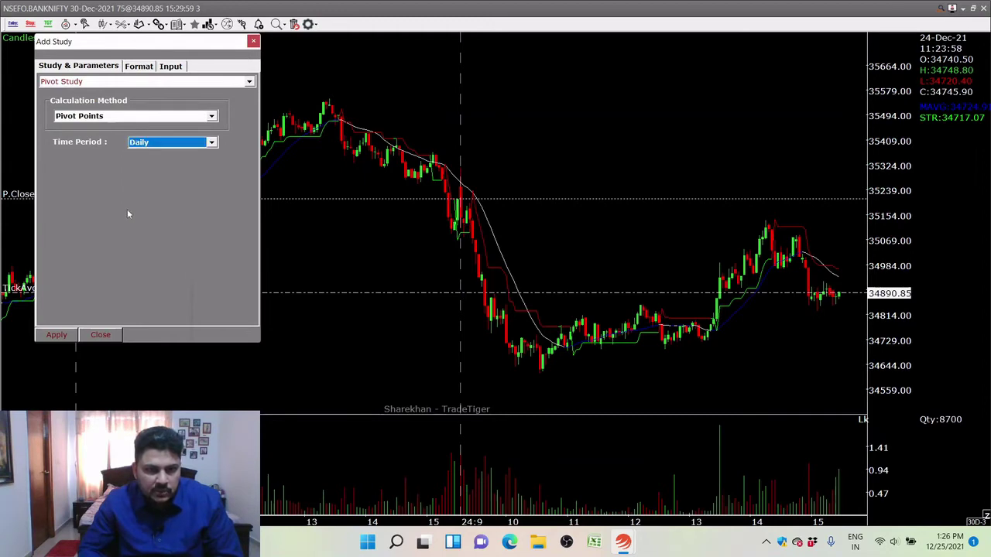
click(60, 334)
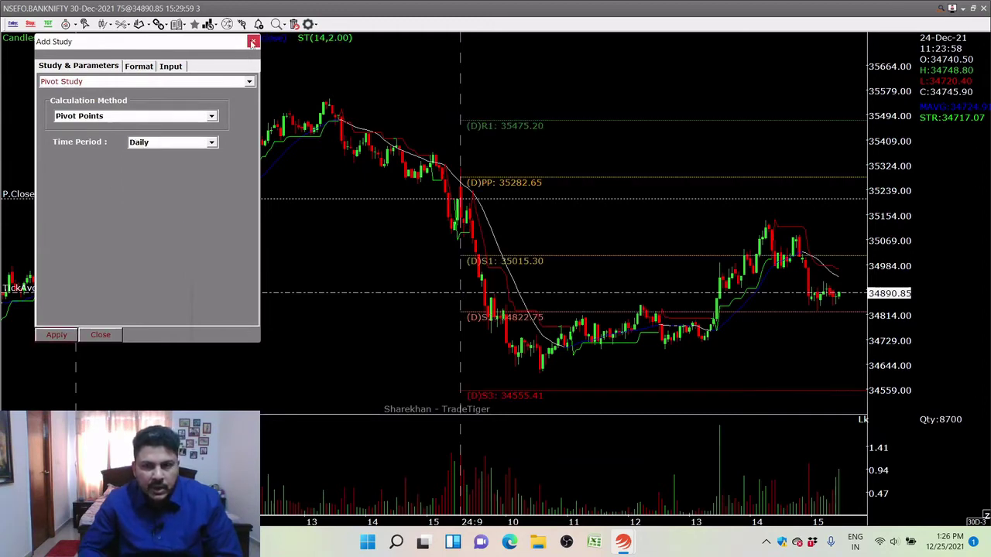
click(252, 42)
Save the chart setup as a chart template named favintra in the IntraDayChart folder
scroll(682, 250, up, 3)
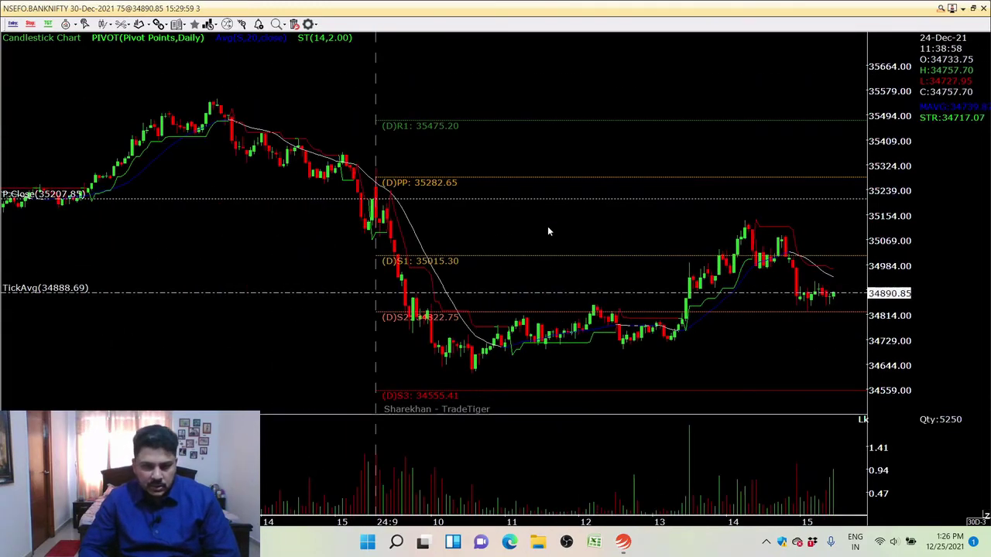
scroll(547, 230, down, 5)
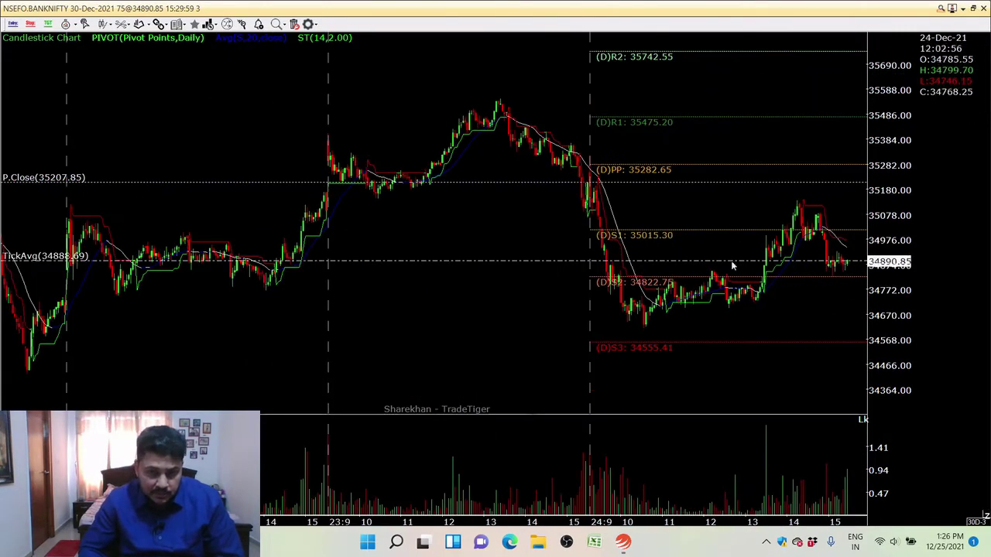
scroll(732, 265, down, 2)
scroll(732, 265, up, 4)
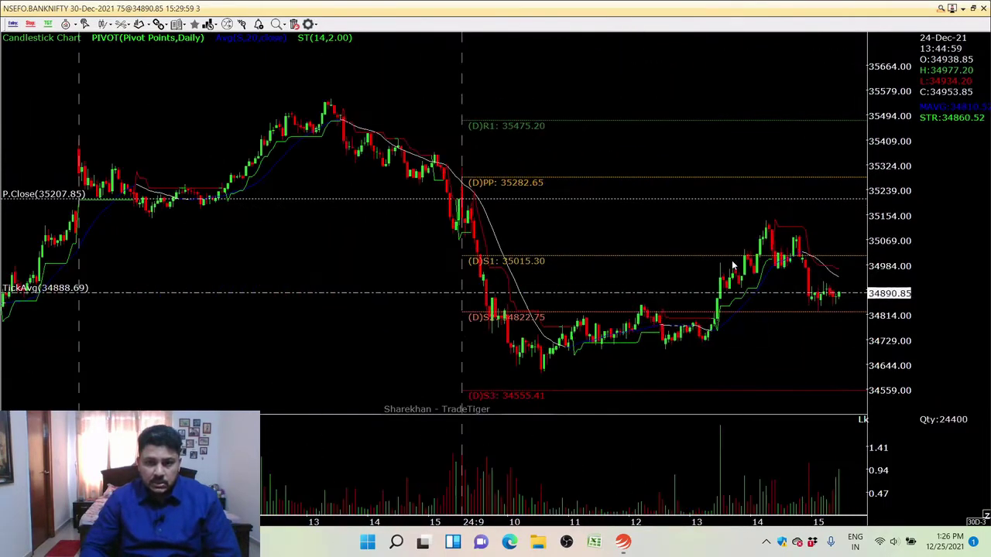
scroll(690, 233, up, 2)
scroll(674, 232, down, 2)
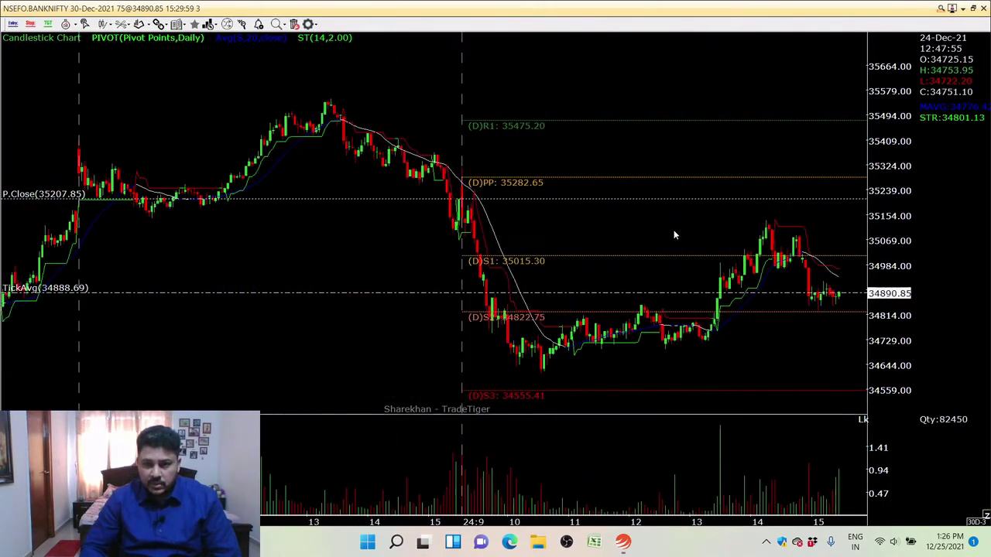
right_click(678, 120)
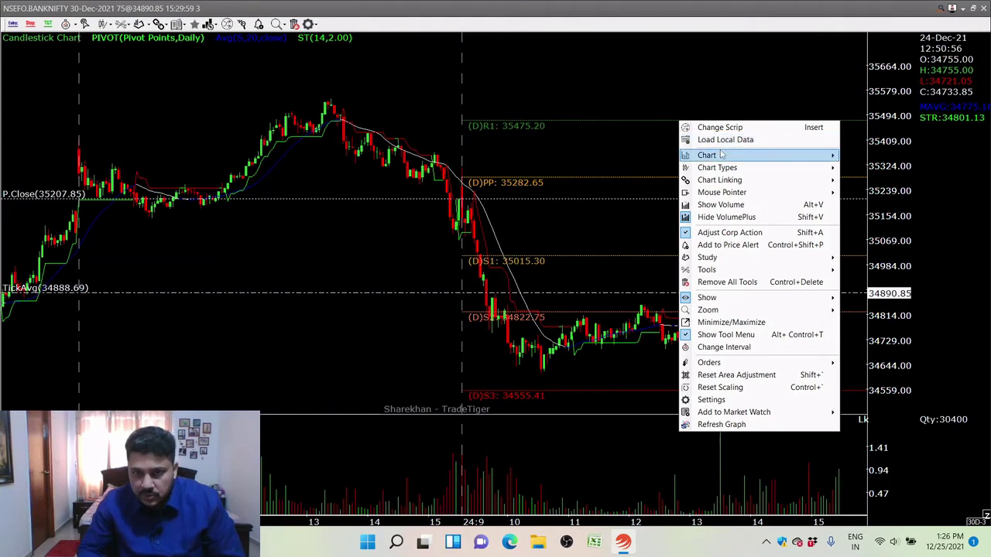
mouse_move(721, 155)
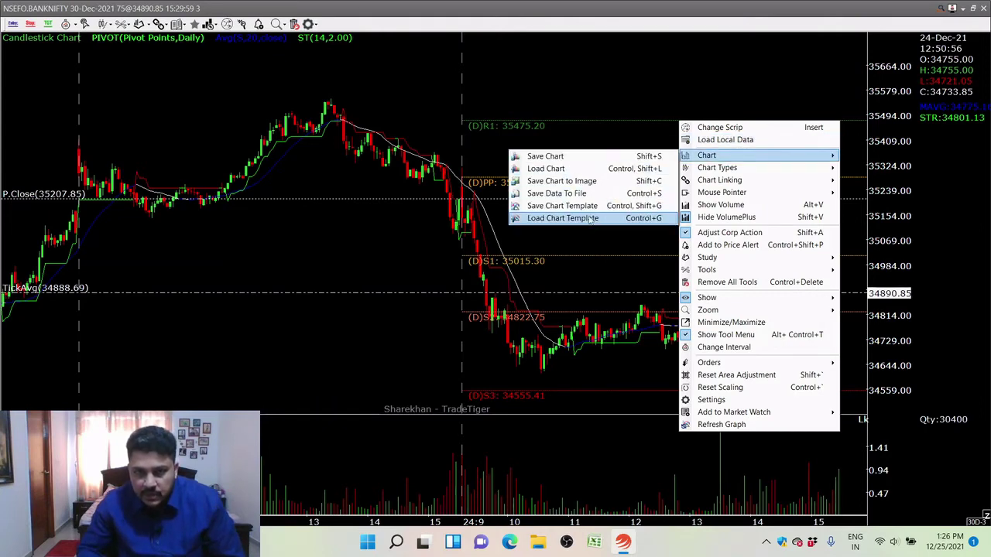
click(616, 207)
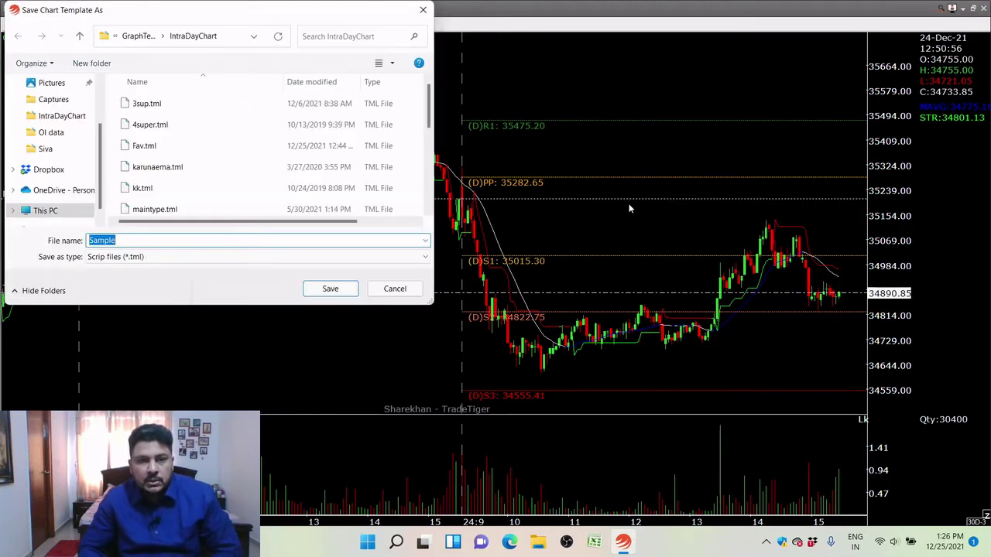
text(fav)
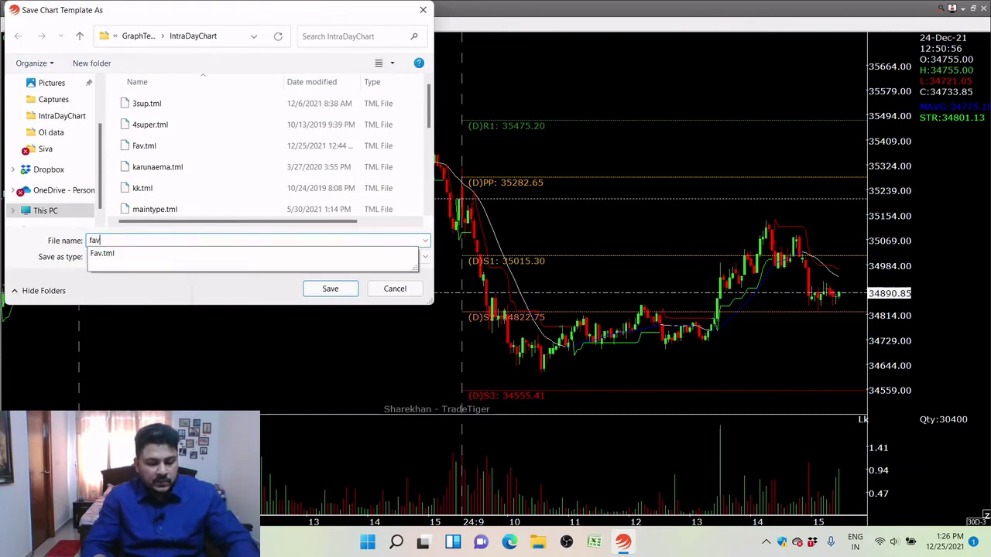
text(intra)
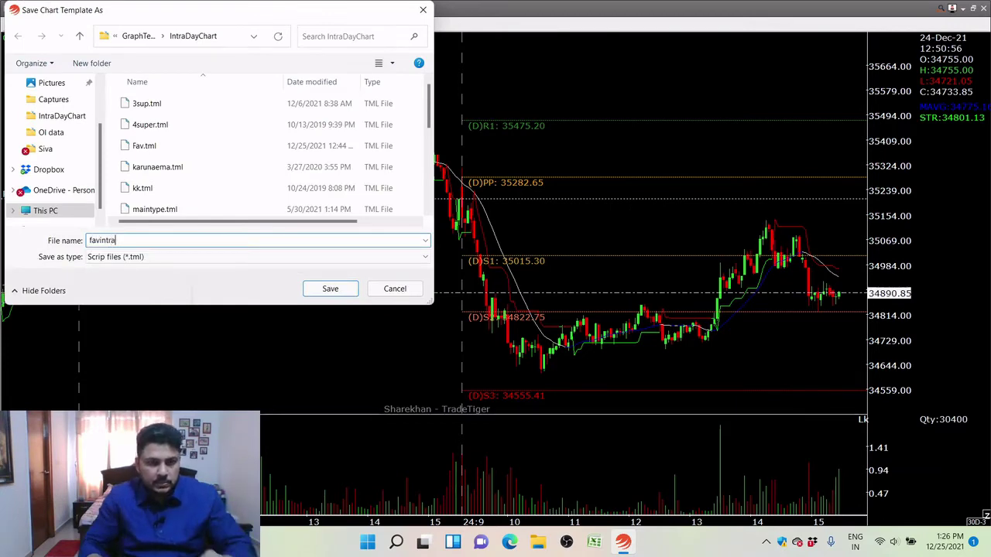
click(331, 288)
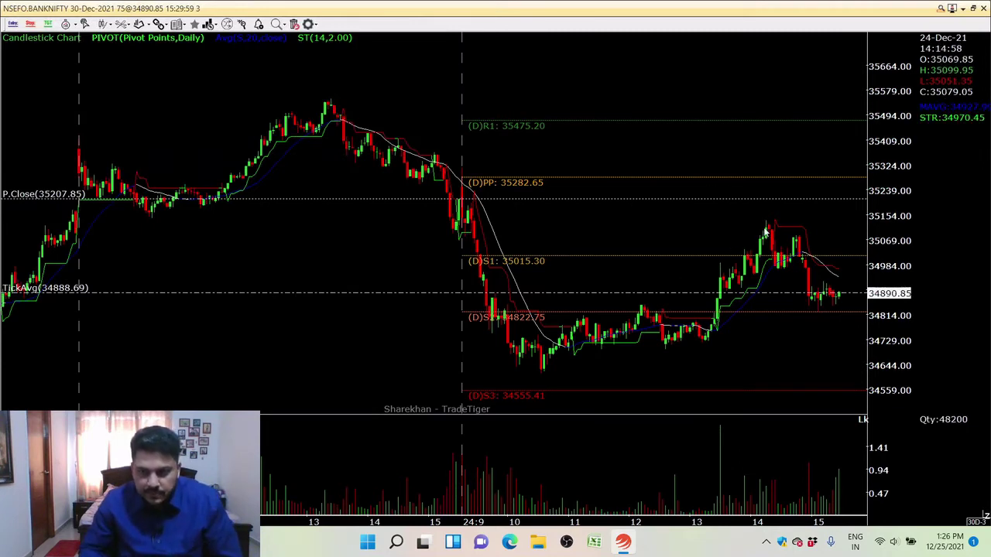
Change the BANKNIFTY chart interval to 15 minutes and close the interval window
click(973, 521)
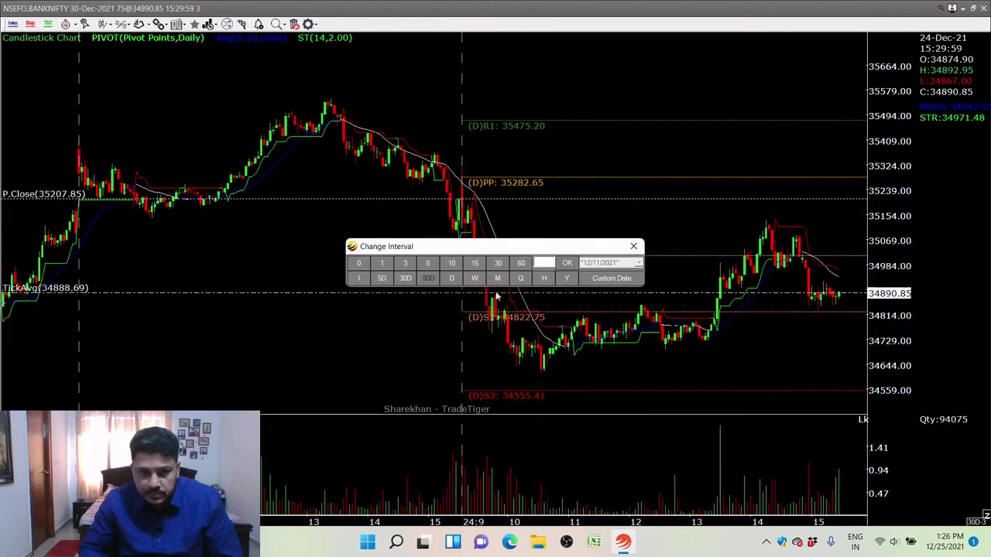
click(475, 263)
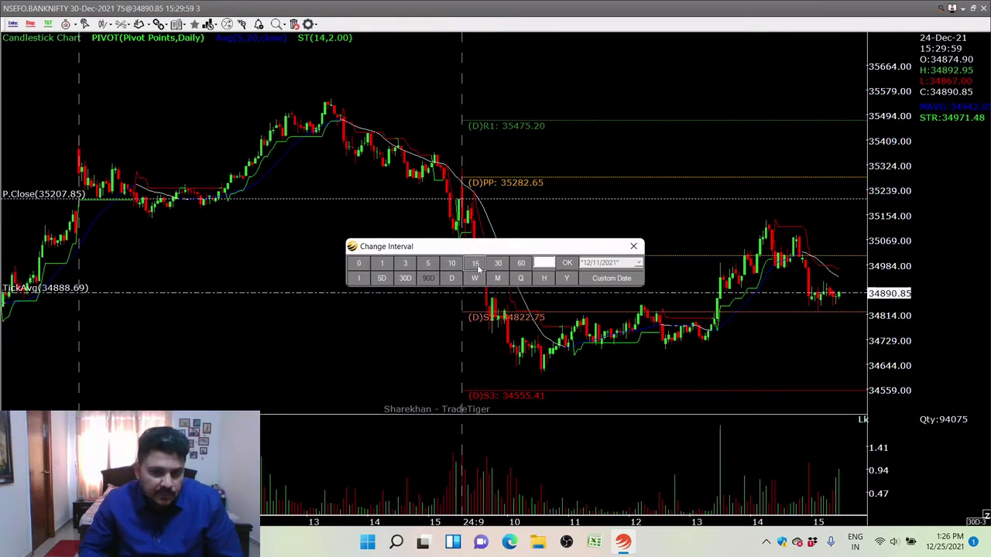
click(633, 247)
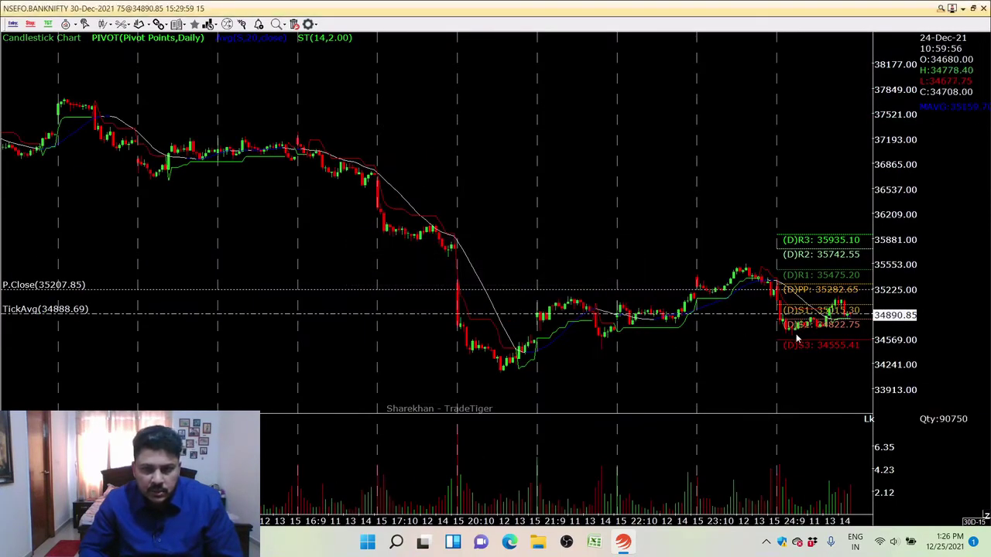
scroll(440, 268, up, 5)
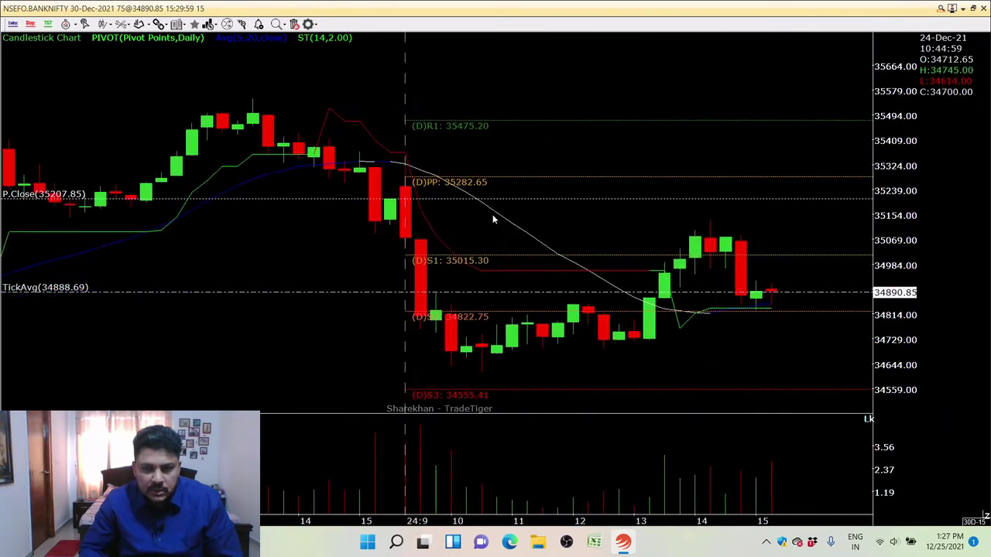
Save the 15-minute chart setup as a chart template named 15minfav in the IntraDayChart folder
right_click(492, 219)
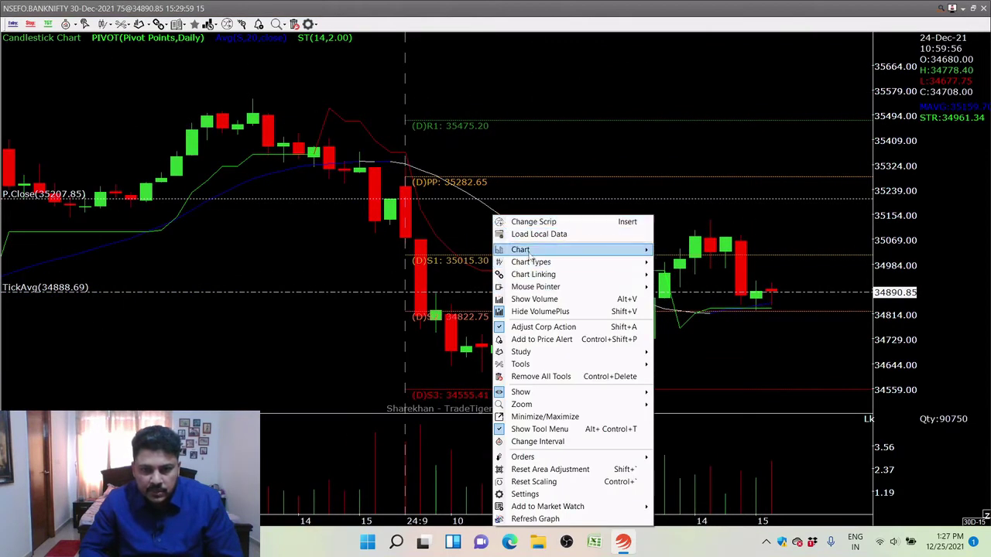
mouse_move(529, 251)
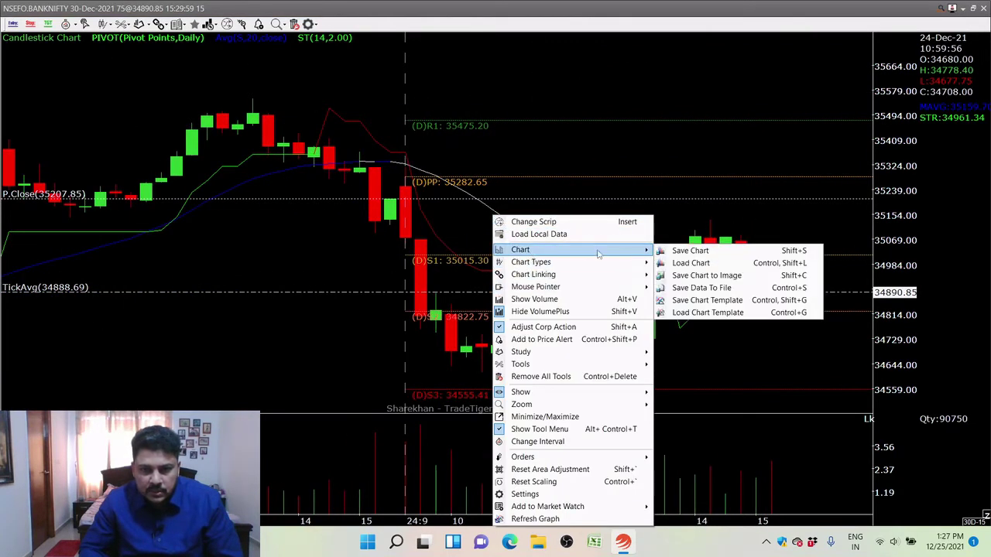
click(692, 301)
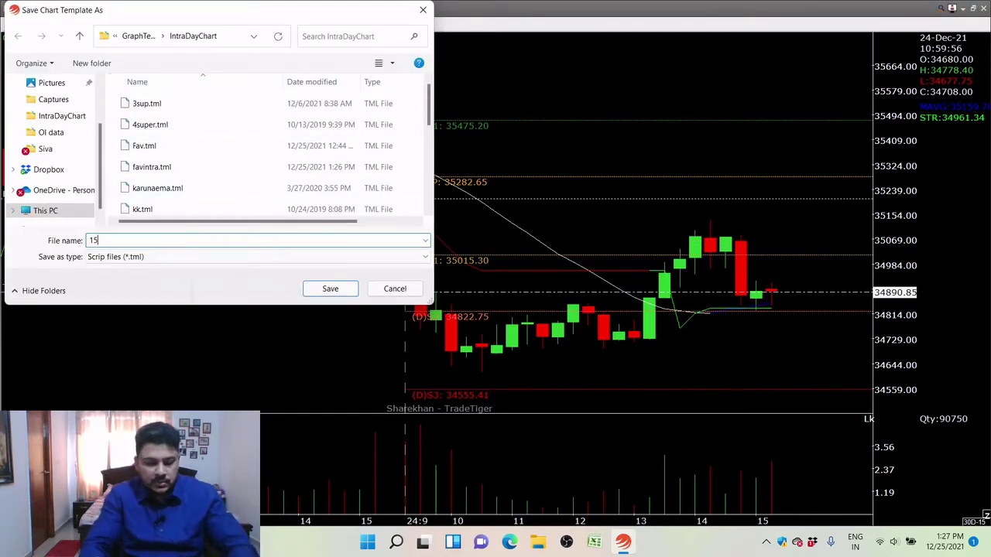
text(15minfav)
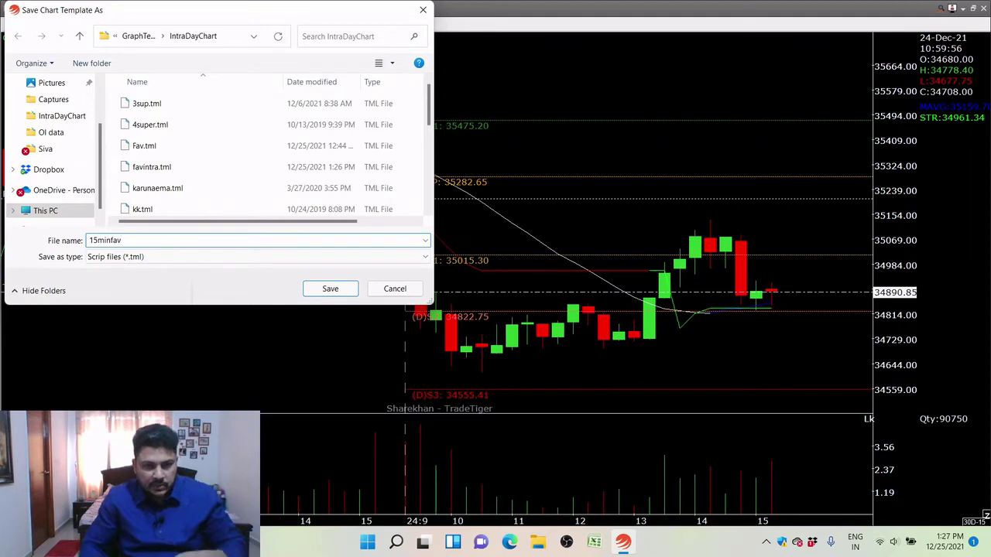
click(328, 291)
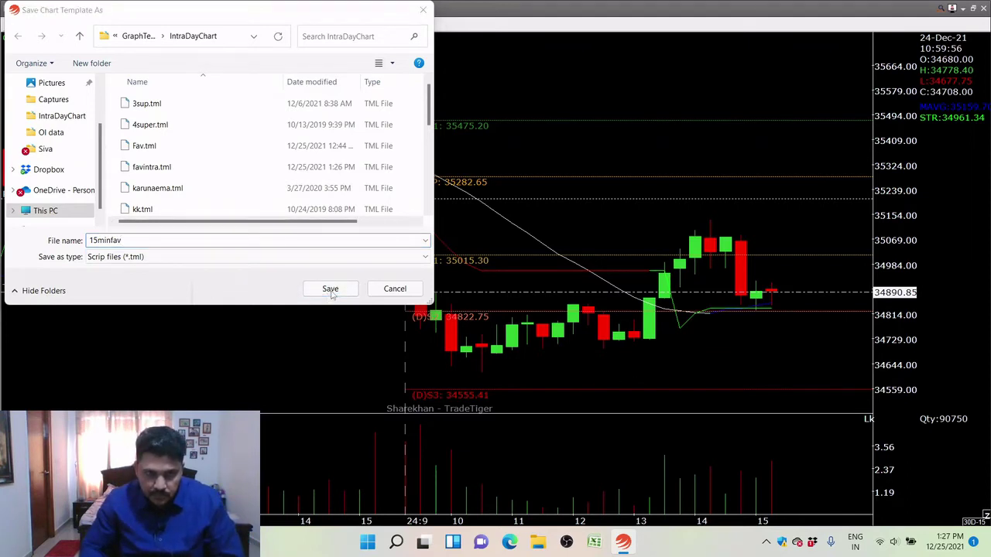
click(330, 289)
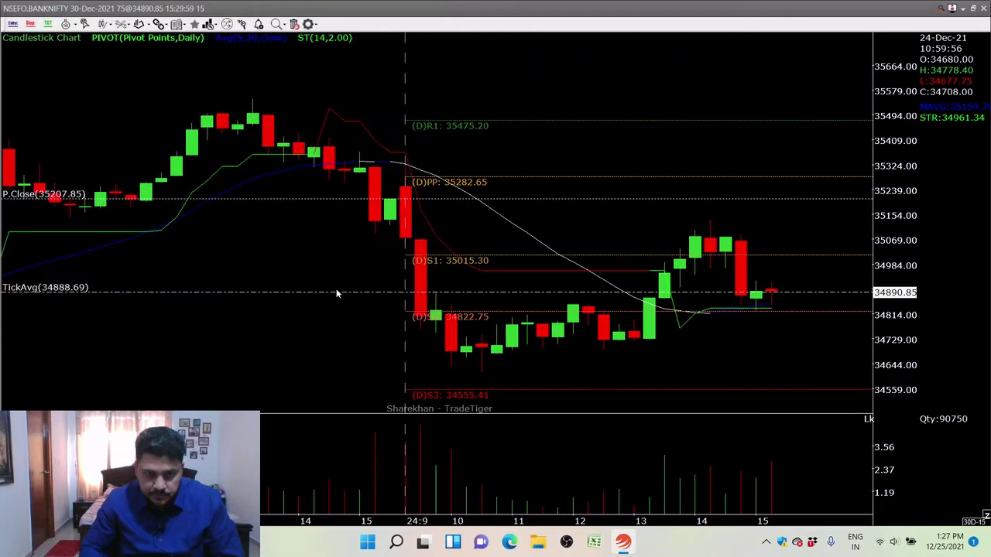
Change the BANKNIFTY chart interval to daily (D) and close the interval window
right_click(713, 182)
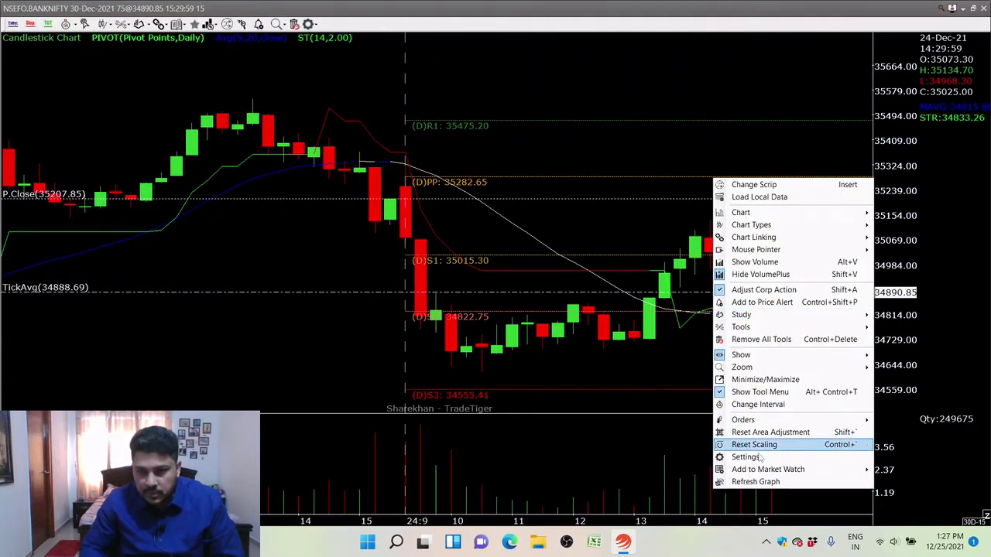
key(Return)
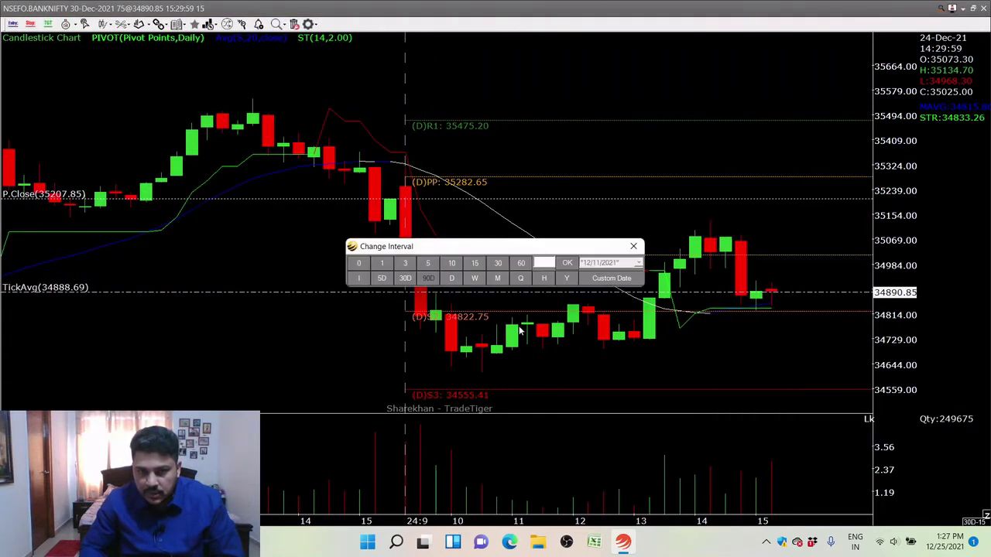
click(452, 278)
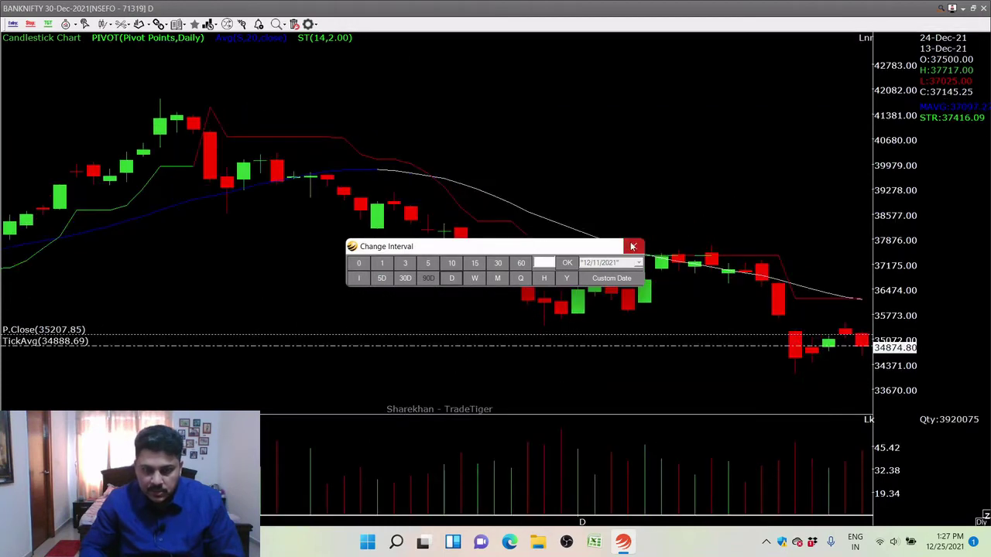
click(632, 246)
Save the daily chart setup as a chart template named dailyfav in the DailyChart folder
right_click(586, 165)
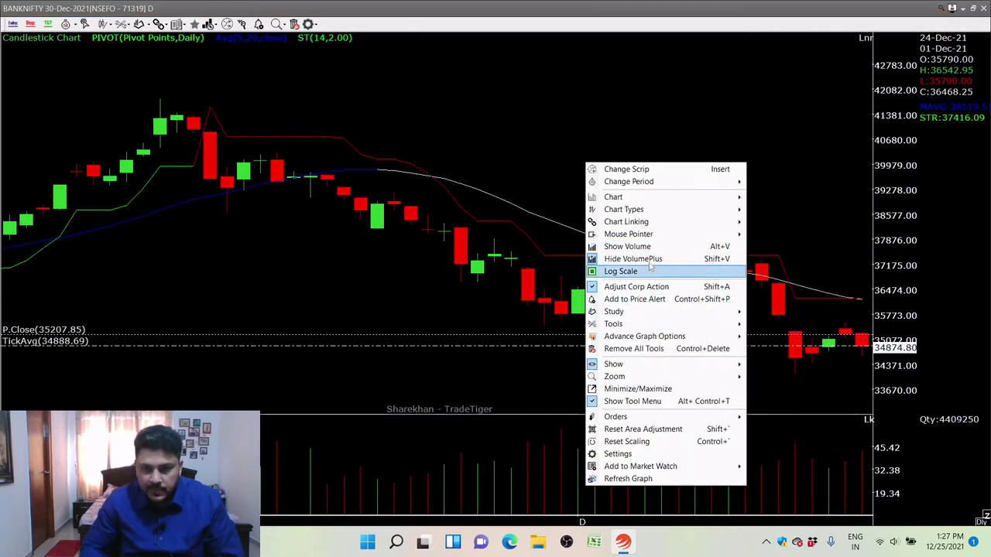
mouse_move(648, 200)
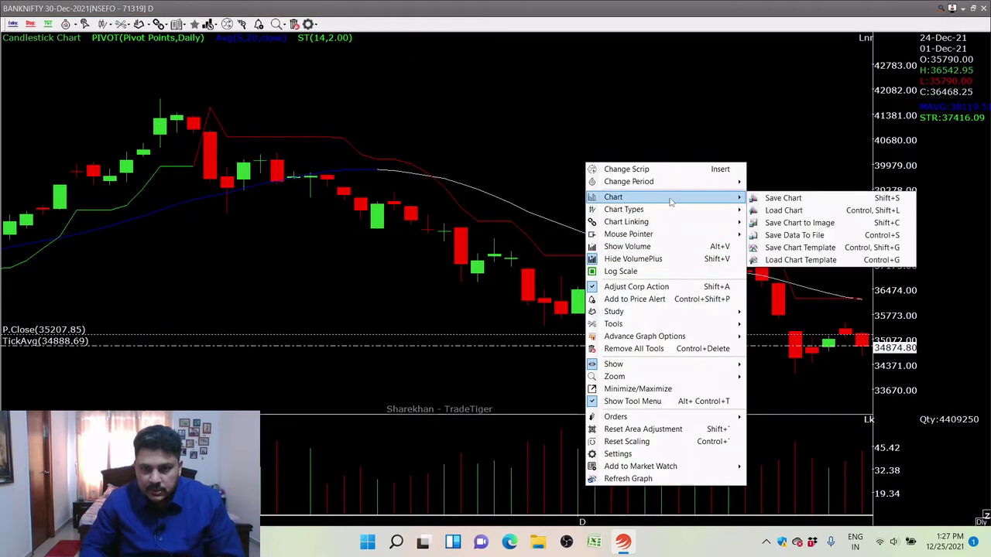
click(787, 247)
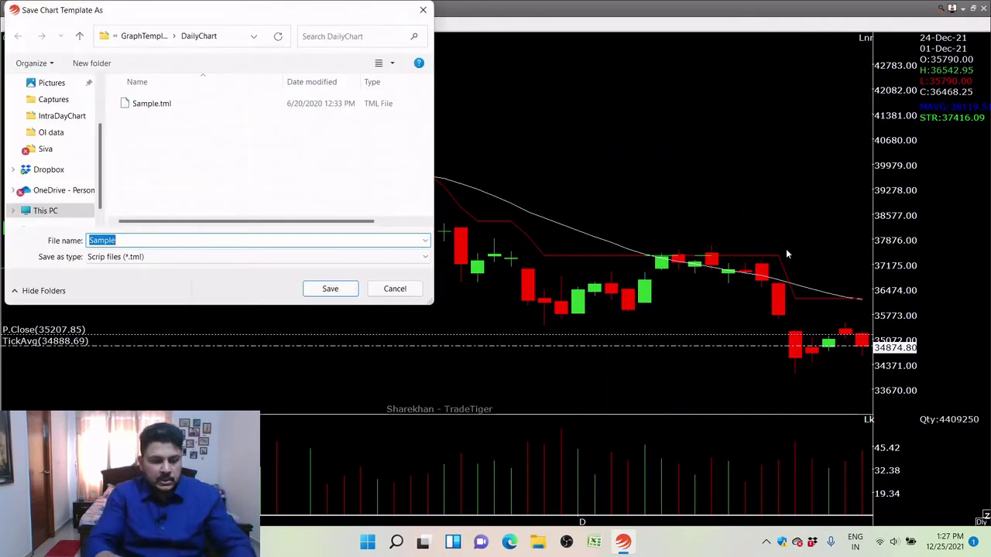
text(dai)
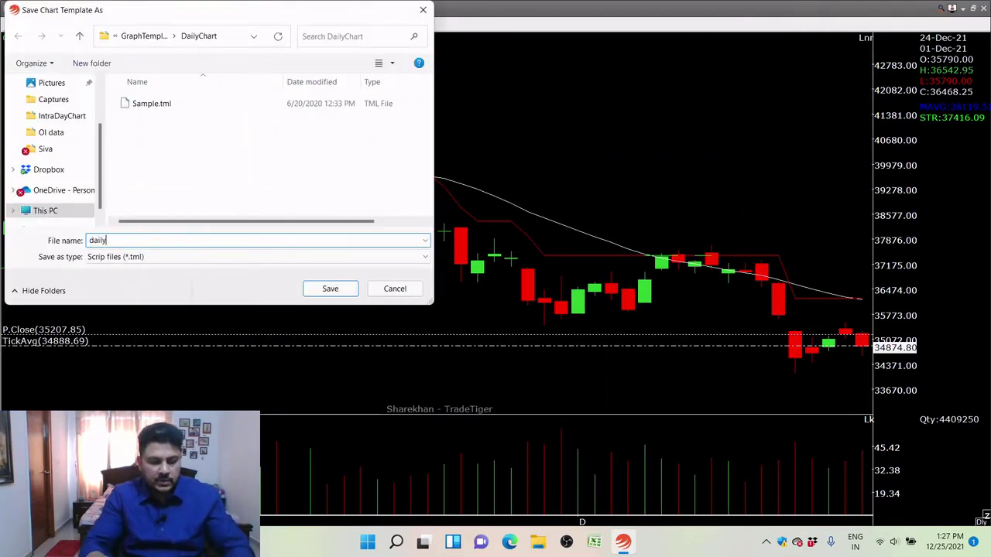
text(ly)
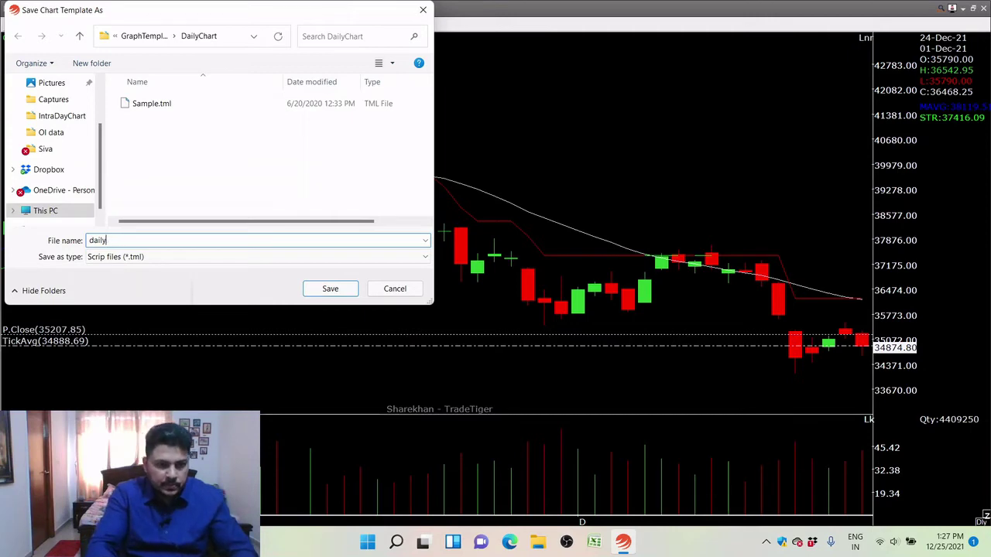
text(fav)
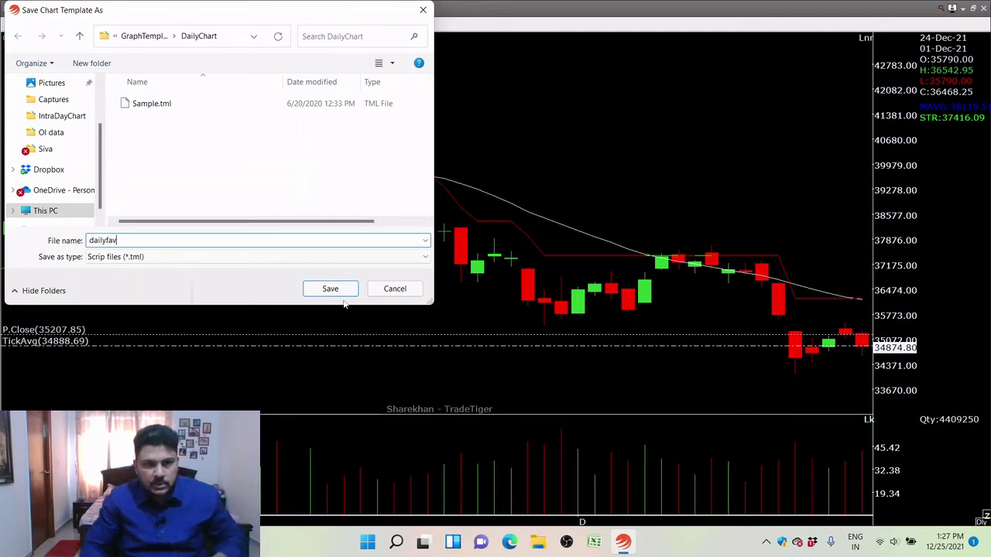
click(341, 288)
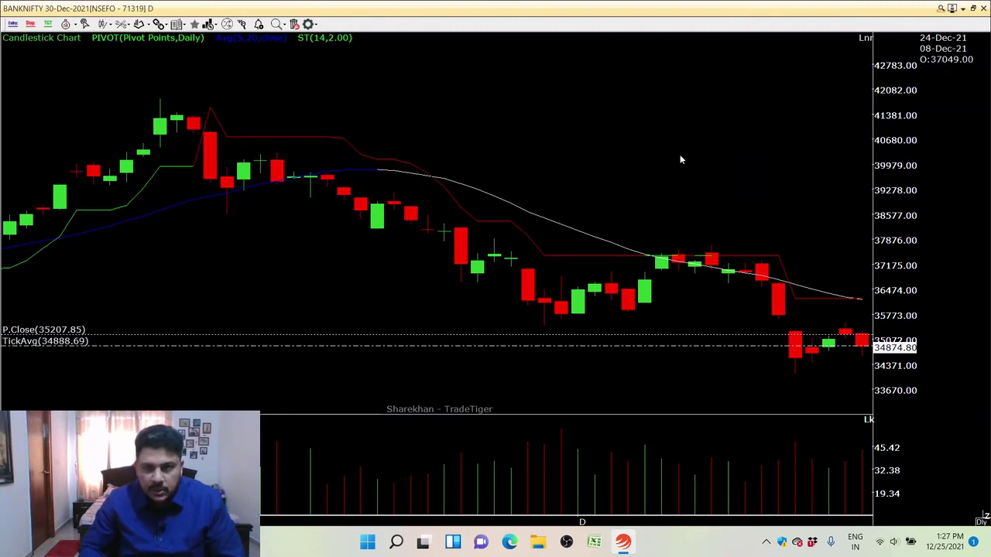
Restore the maximized BANKNIFTY daily chart to a floating window and close it
scroll(681, 160, down, 4)
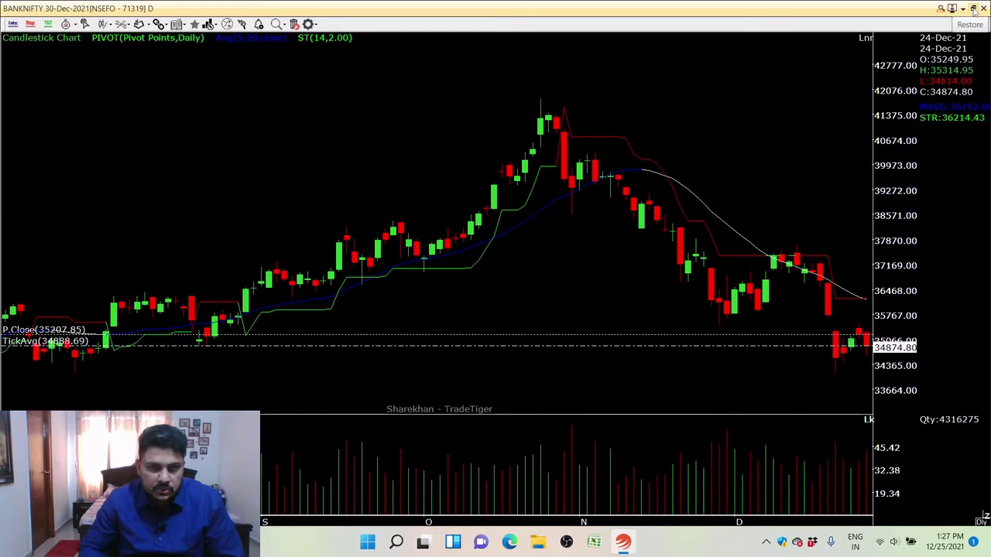
click(973, 8)
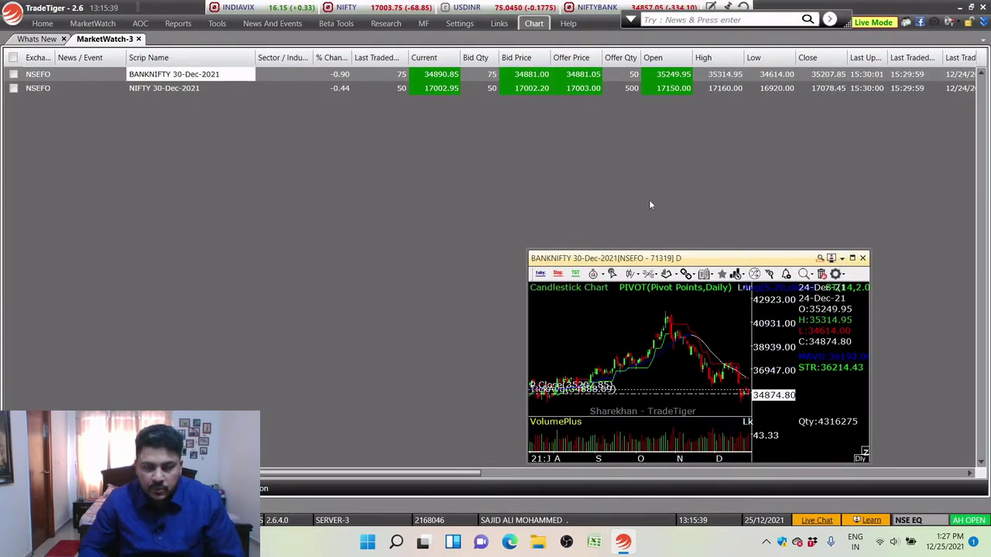
click(862, 259)
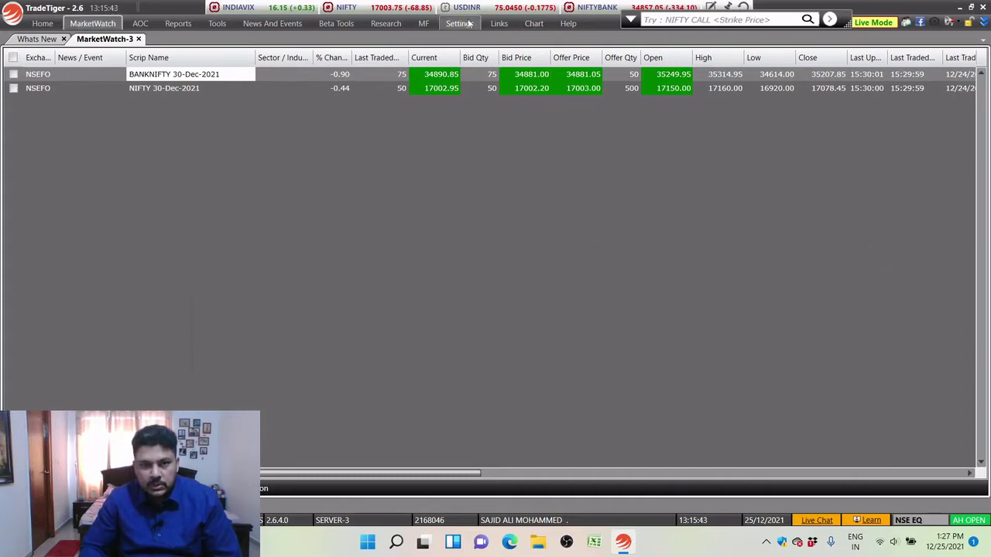
Open a chart for NIFTY 30-Dec-2021, switch it to BANKNIFTY 30-Dec-2021, and open a second chart window for NIFTY
click(152, 88)
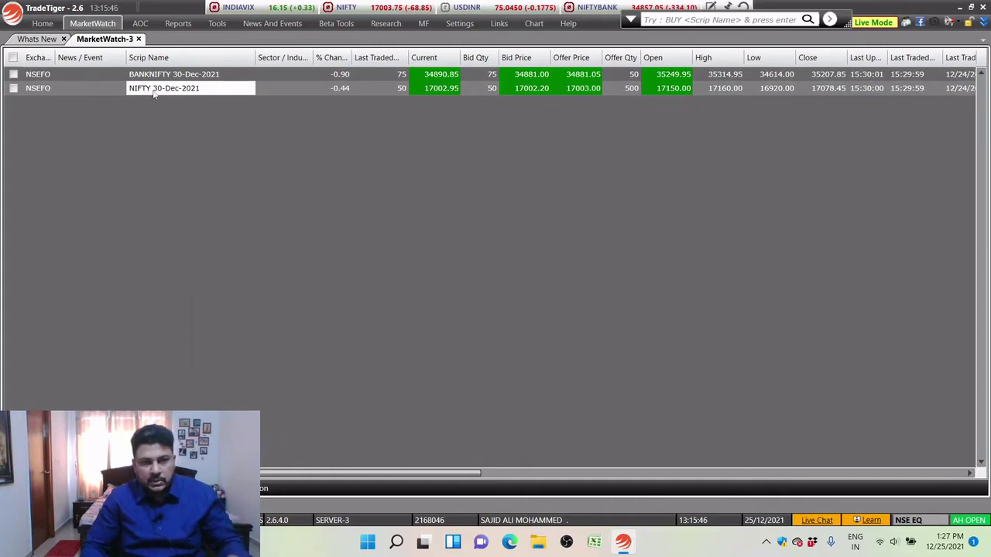
double_click(154, 90)
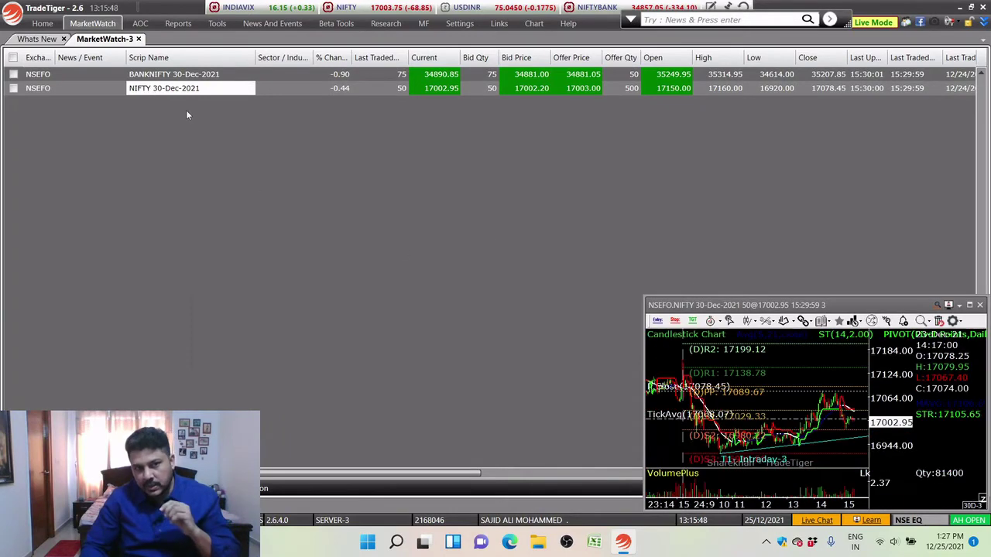
double_click(157, 75)
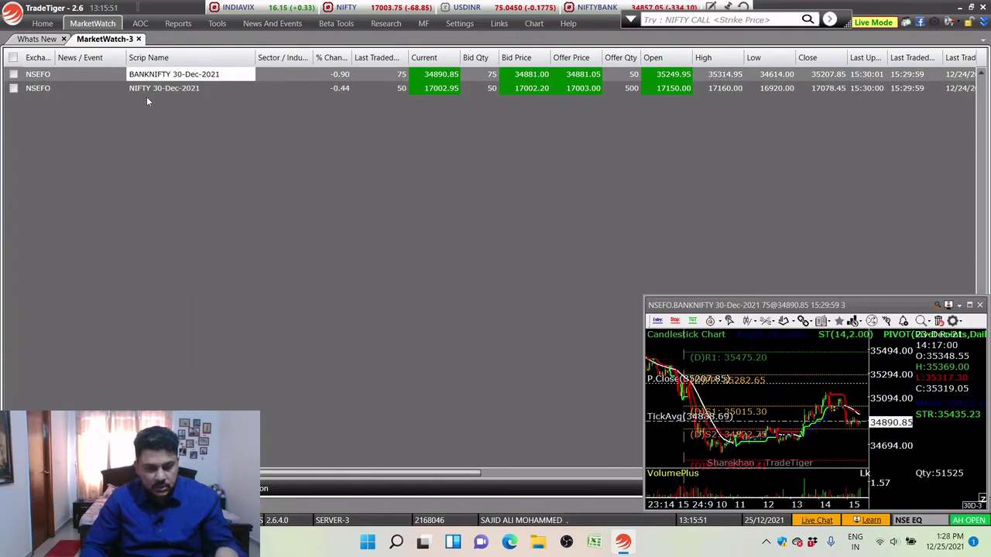
mouse_move(150, 93)
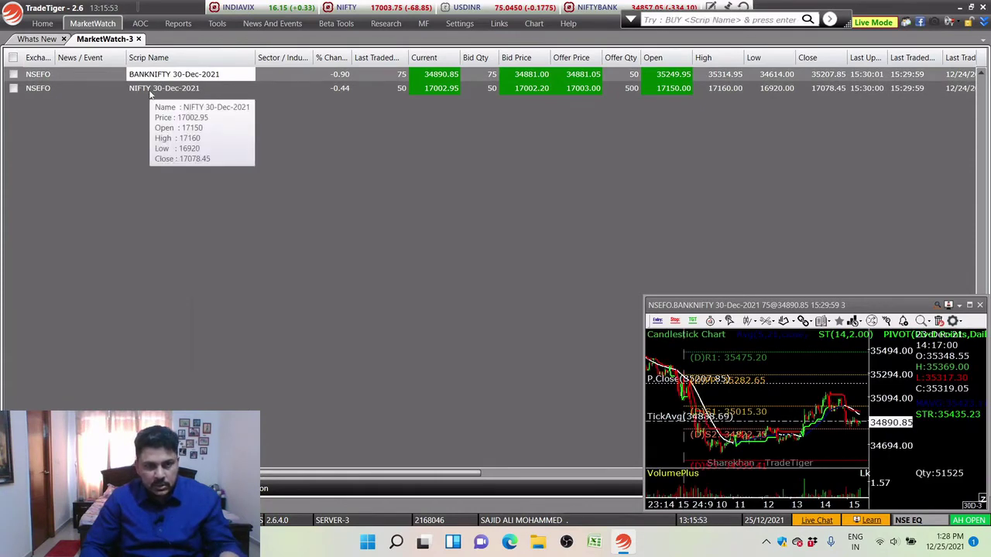
click(149, 91)
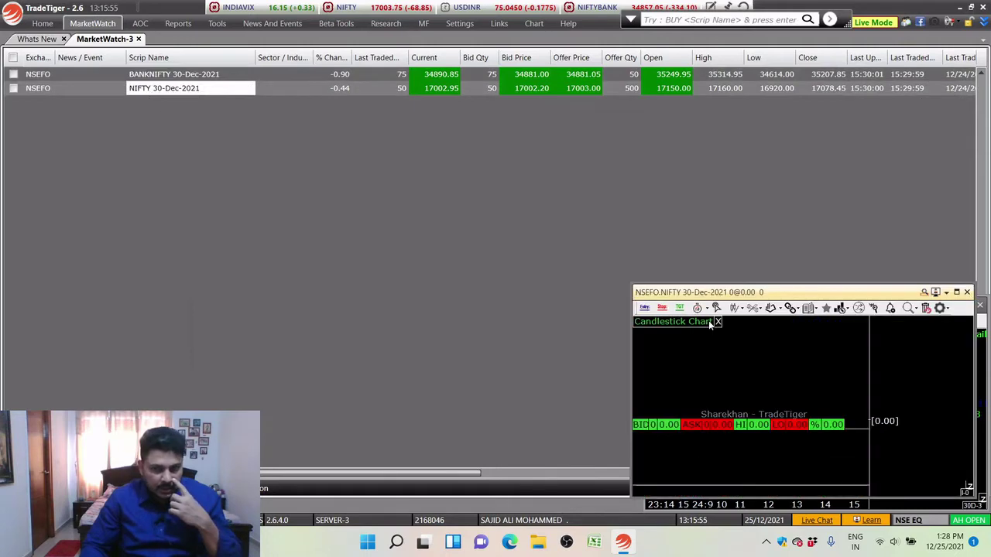
Dock the two floating chart windows side by side next to MarketWatch-3 and widen the docked charts
drag(712, 292, 477, 267)
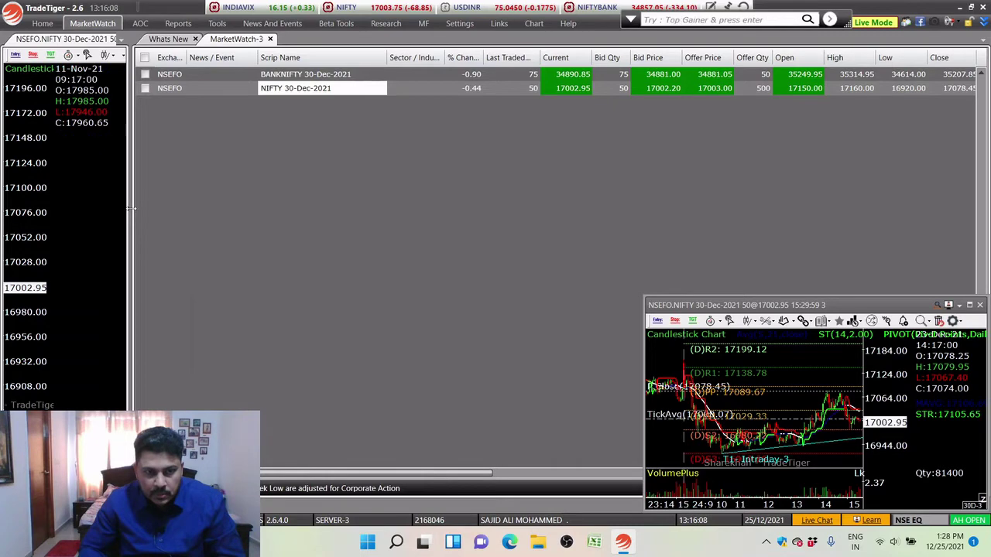
drag(130, 207, 457, 225)
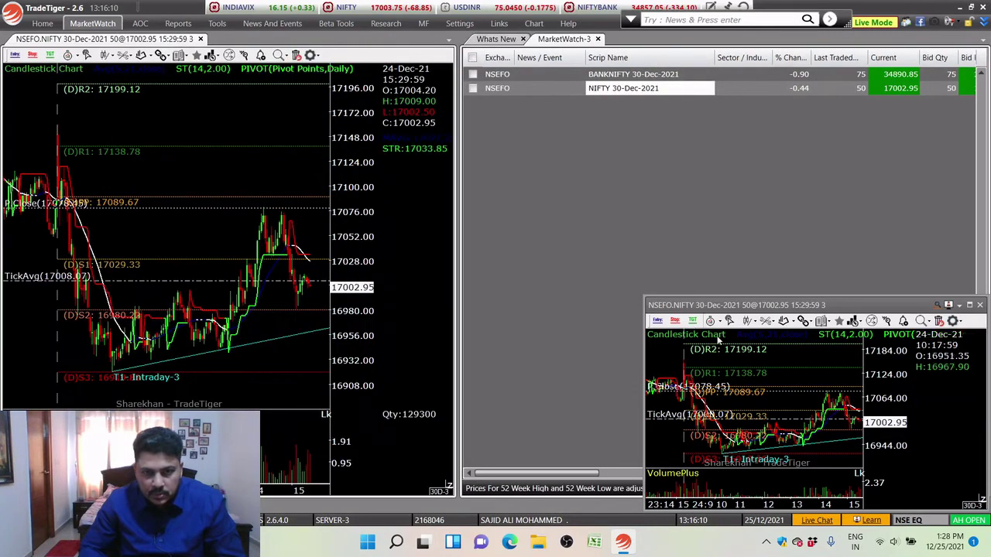
drag(718, 307, 680, 268)
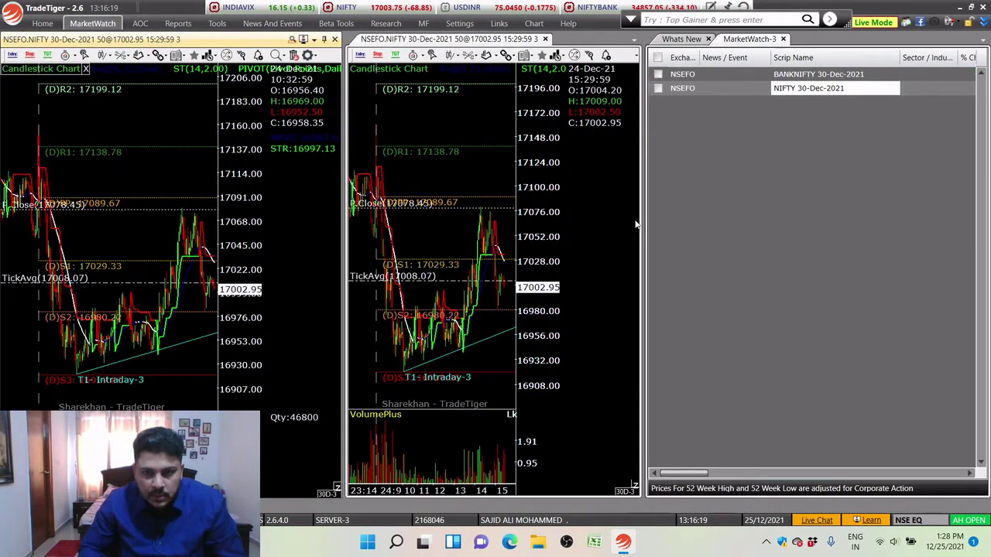
drag(642, 228, 694, 238)
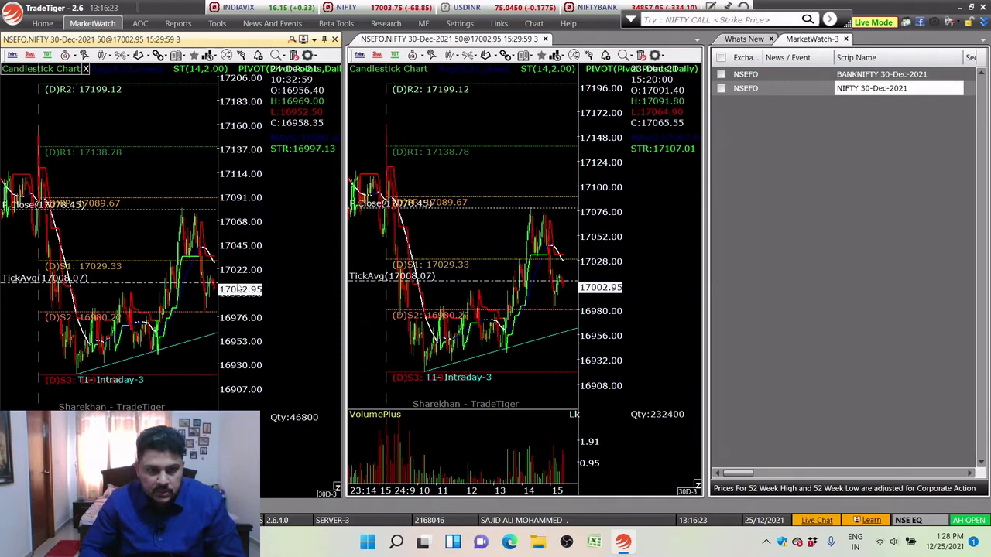
Choose favintra.tml from the IntraDayChart folder as the default template in the NIFTY chart's settings, and close the settings
scroll(133, 282, up, 3)
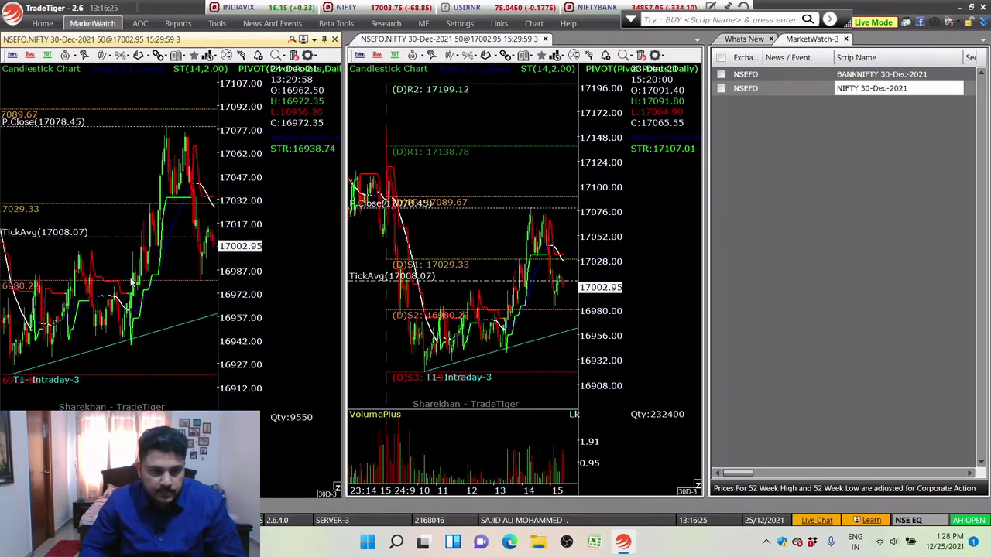
scroll(134, 282, up, 2)
scroll(545, 301, up, 4)
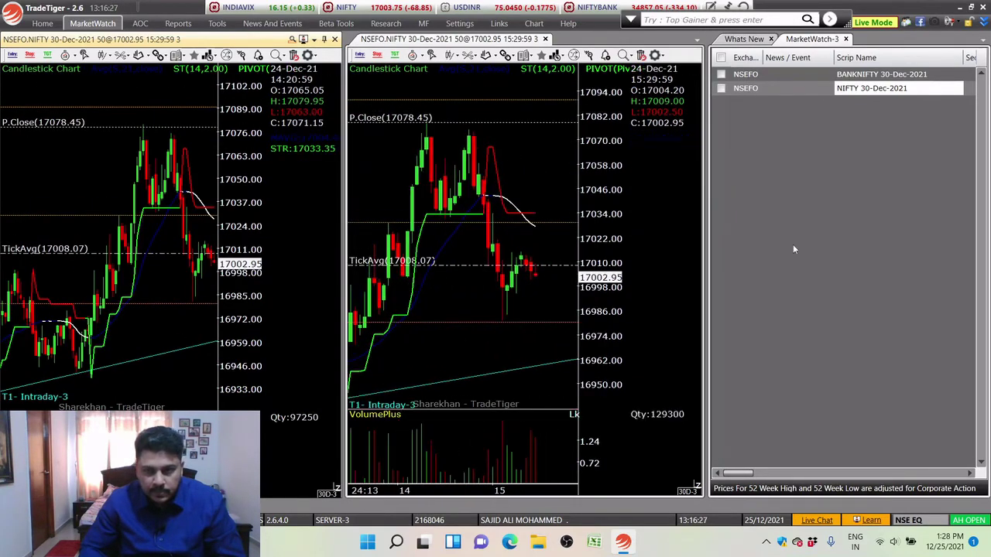
right_click(444, 120)
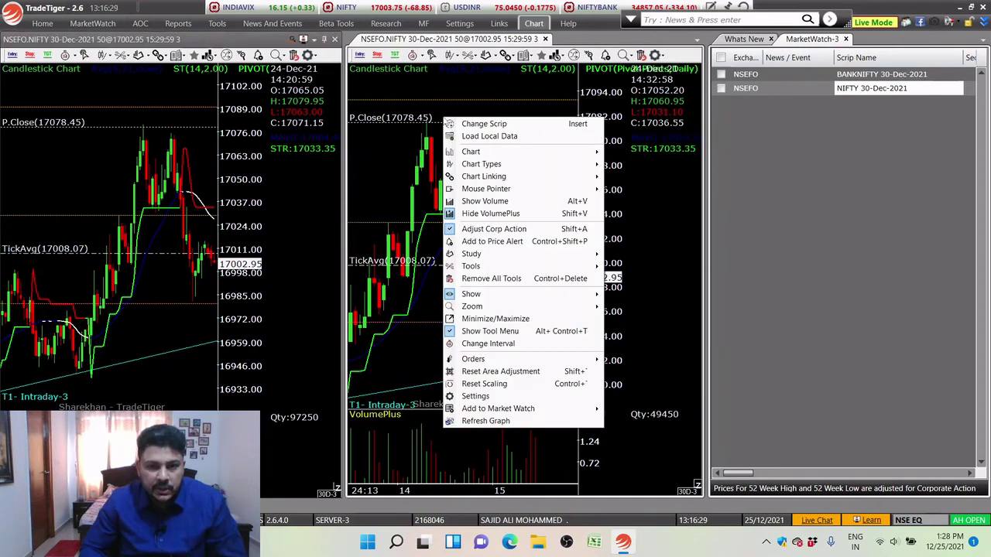
mouse_move(505, 153)
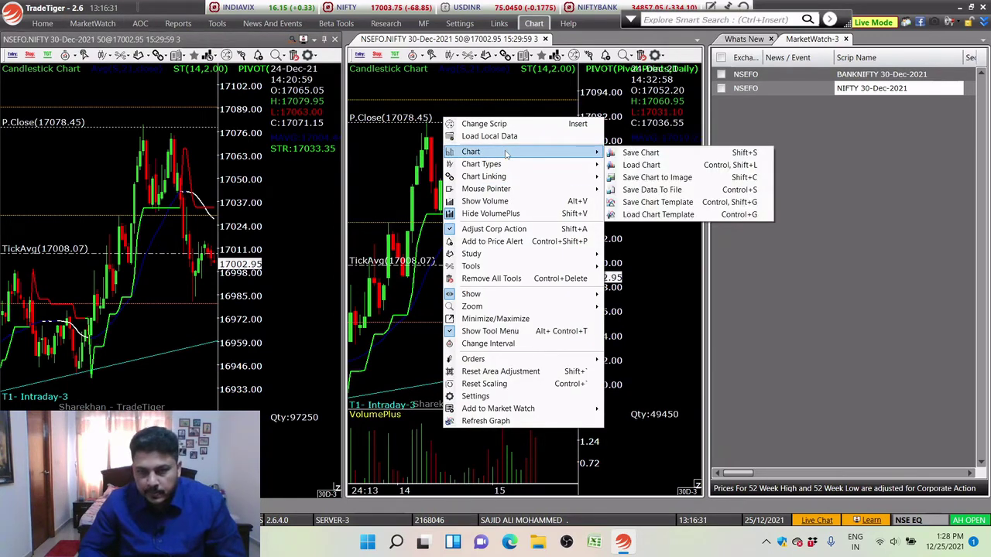
click(494, 396)
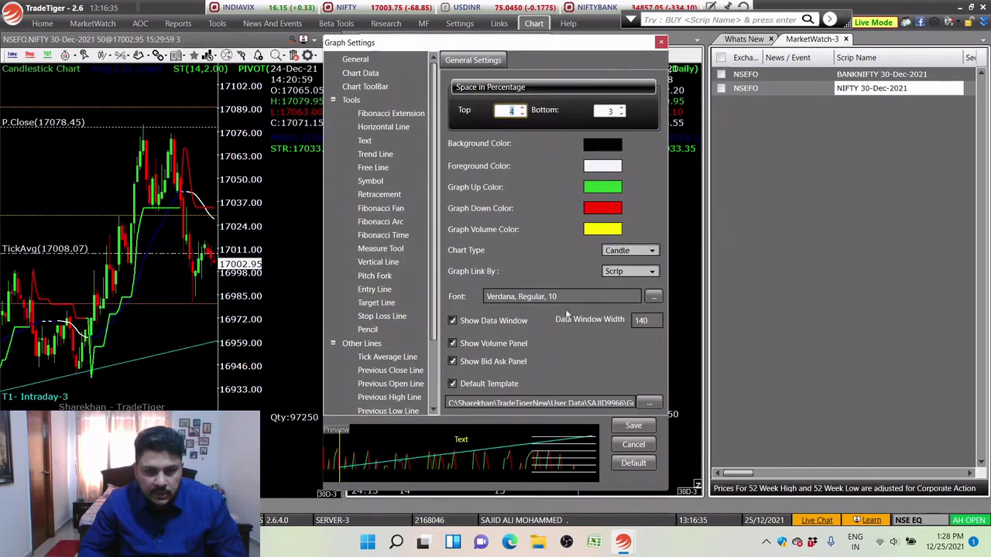
click(499, 399)
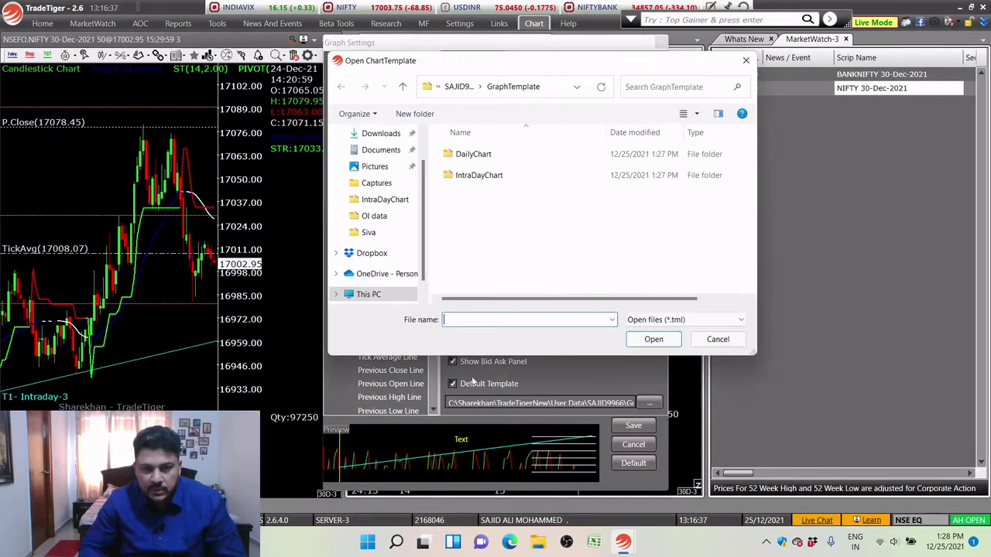
double_click(475, 176)
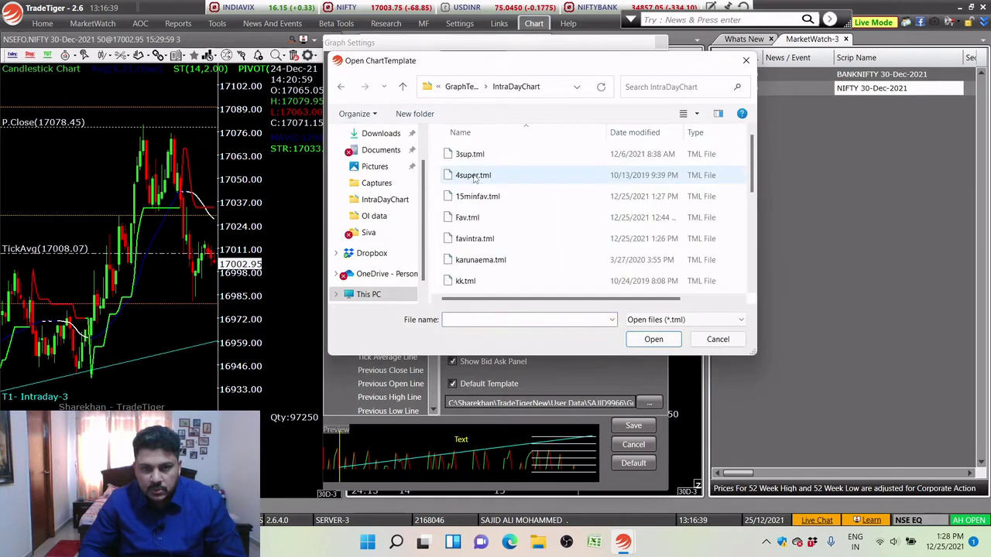
double_click(480, 239)
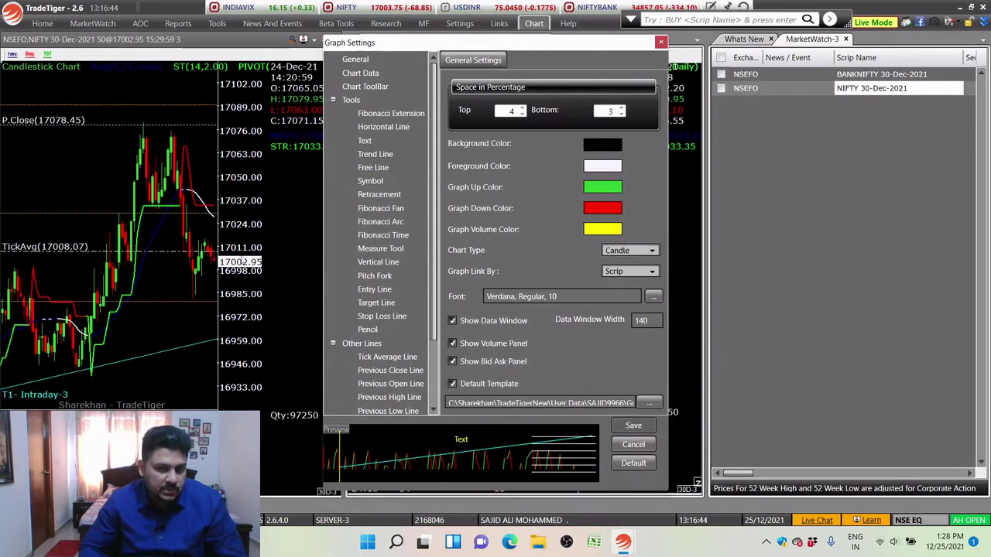
click(660, 42)
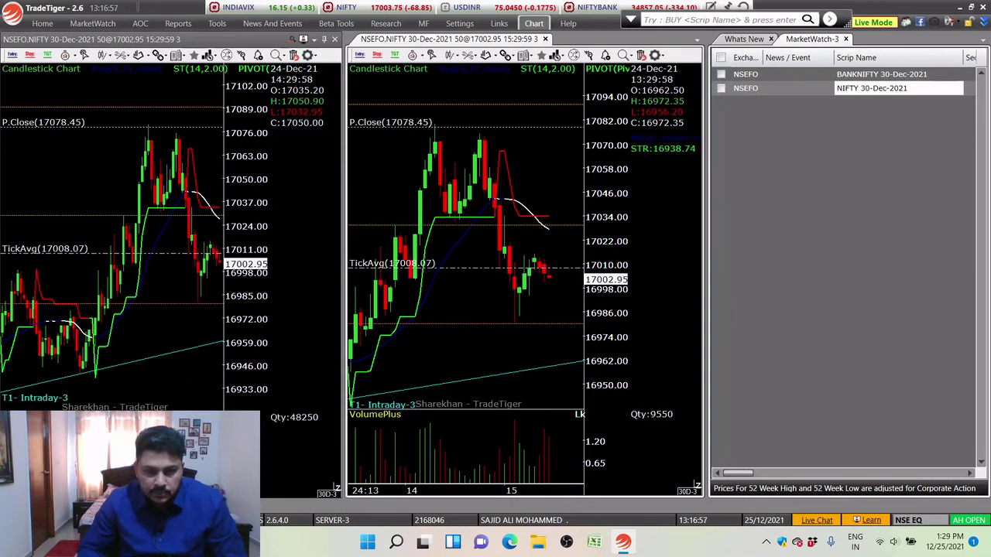
click(744, 39)
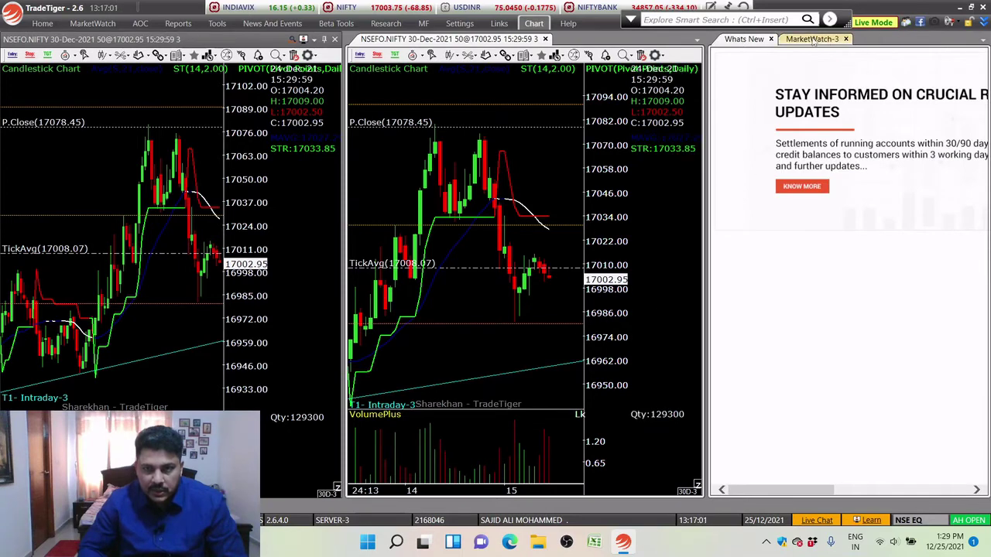
click(812, 40)
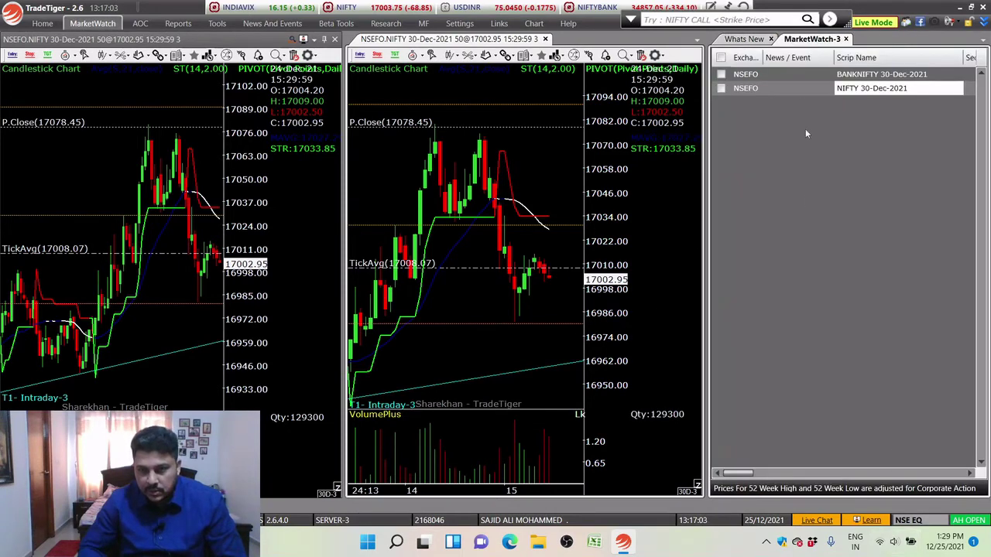
click(796, 75)
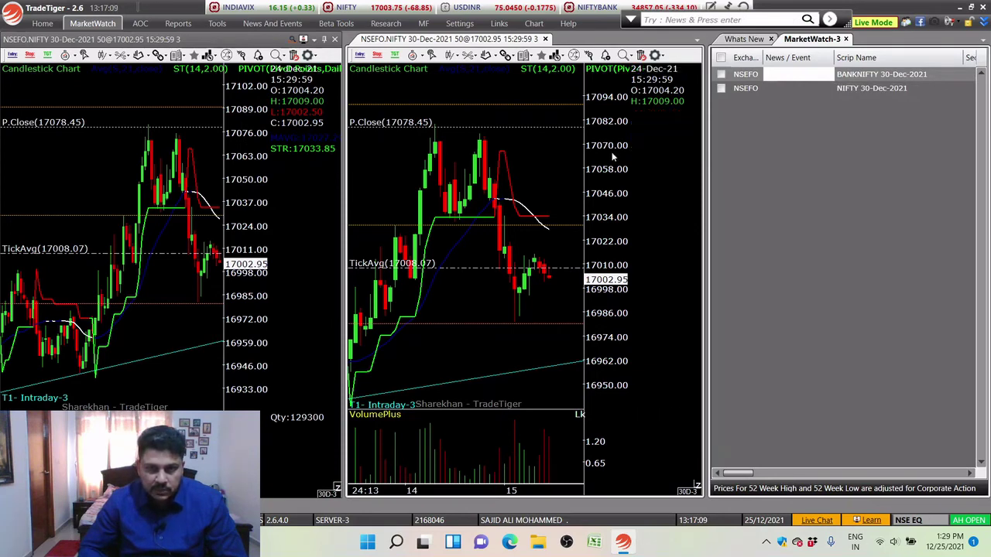
Open the predefined NSE NIFTY scrip list as a market watch and select ADANIPORTS to load it in the linked charts
click(46, 25)
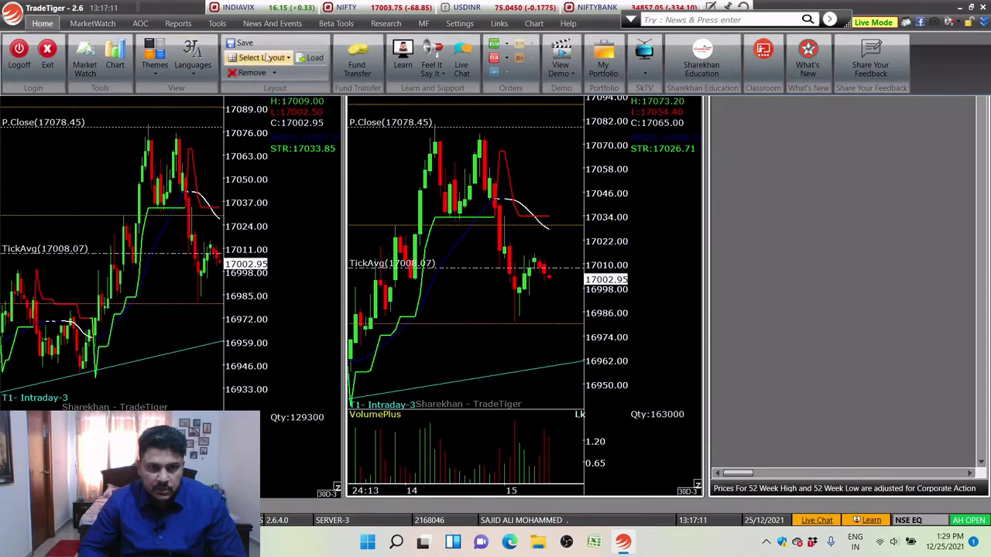
click(103, 27)
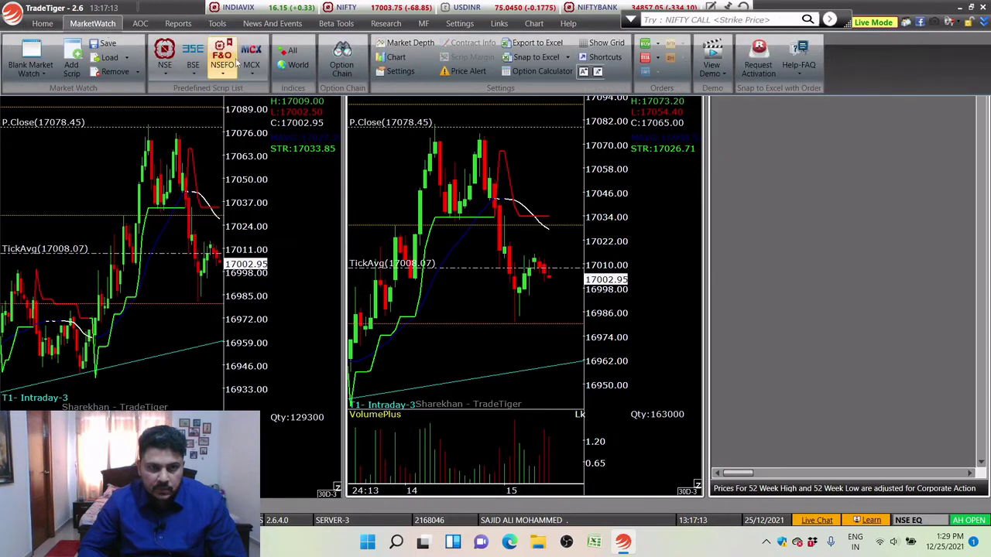
click(166, 75)
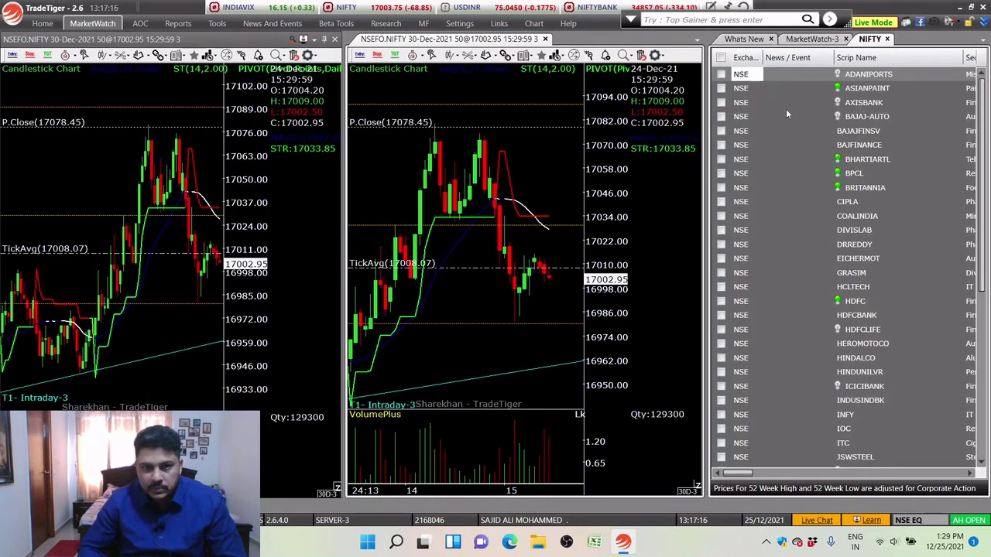
click(849, 77)
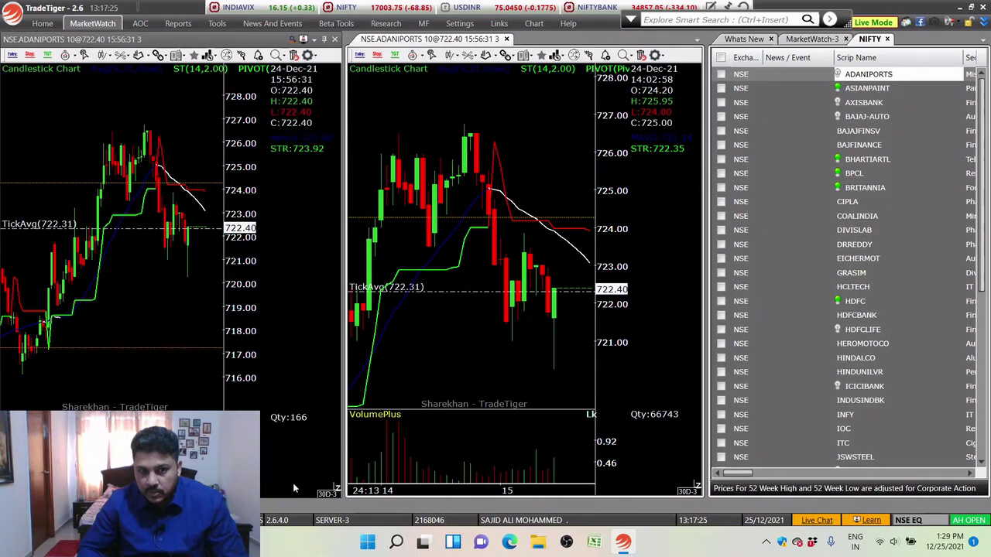
Load the 15minfav.tml chart template from the IntraDayChart folder into the first ADANIPORTS chart
right_click(156, 105)
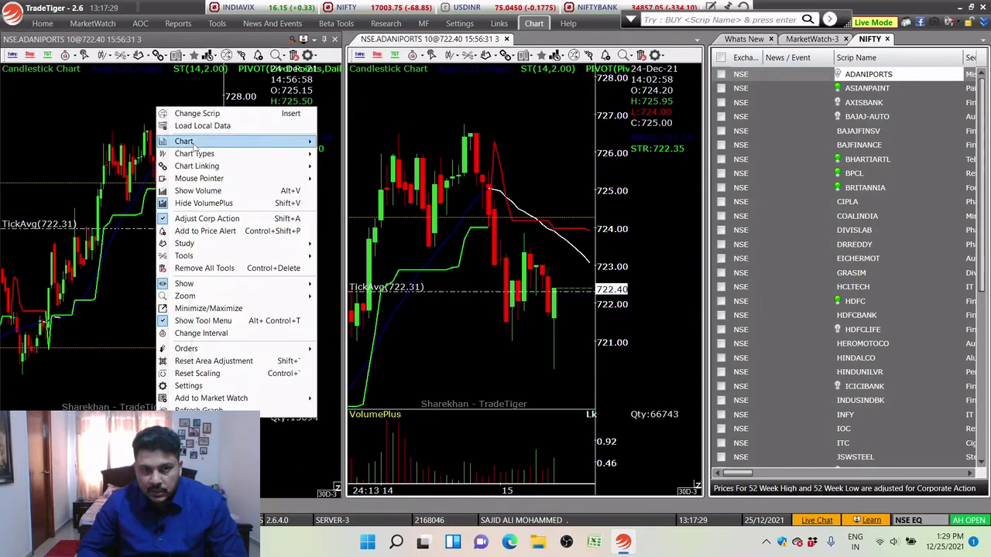
mouse_move(194, 143)
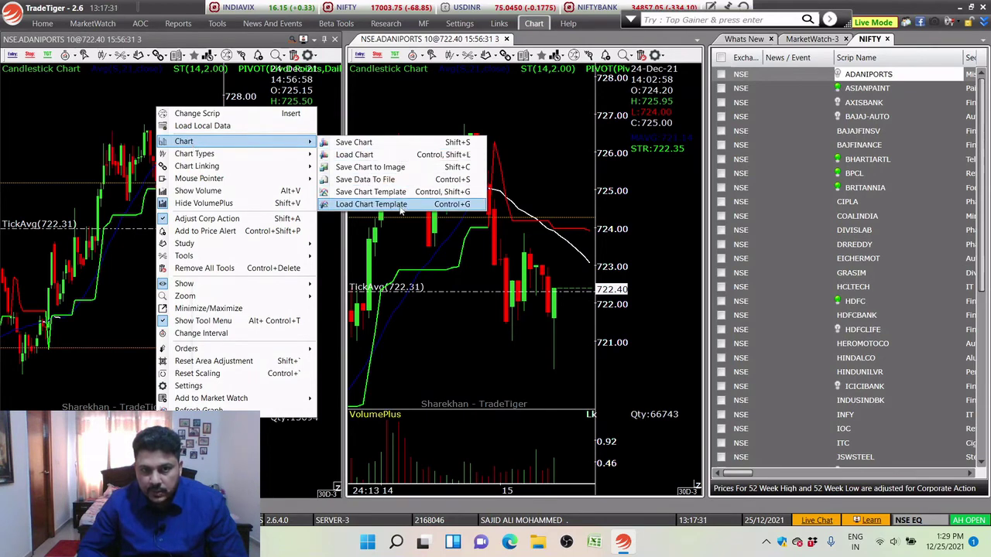
click(370, 205)
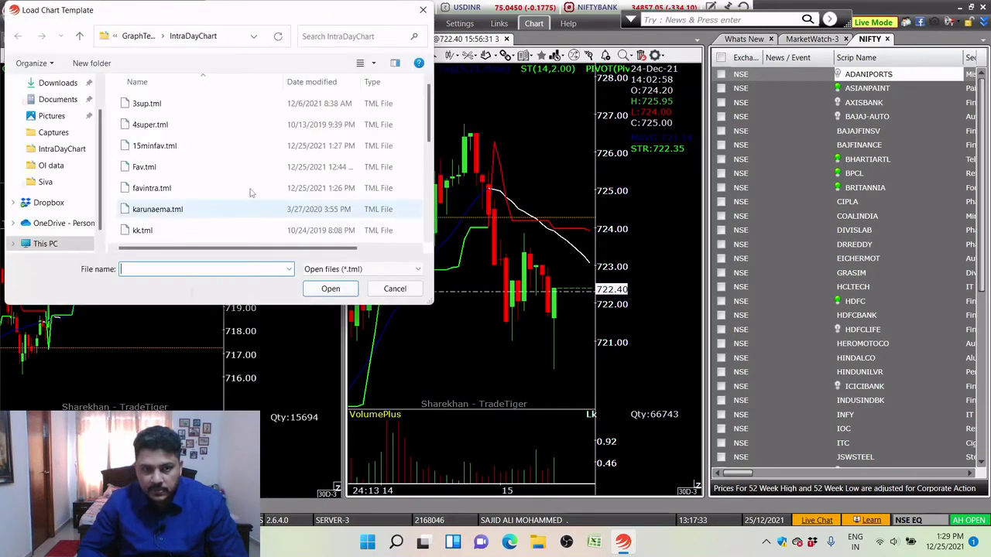
click(166, 151)
click(331, 296)
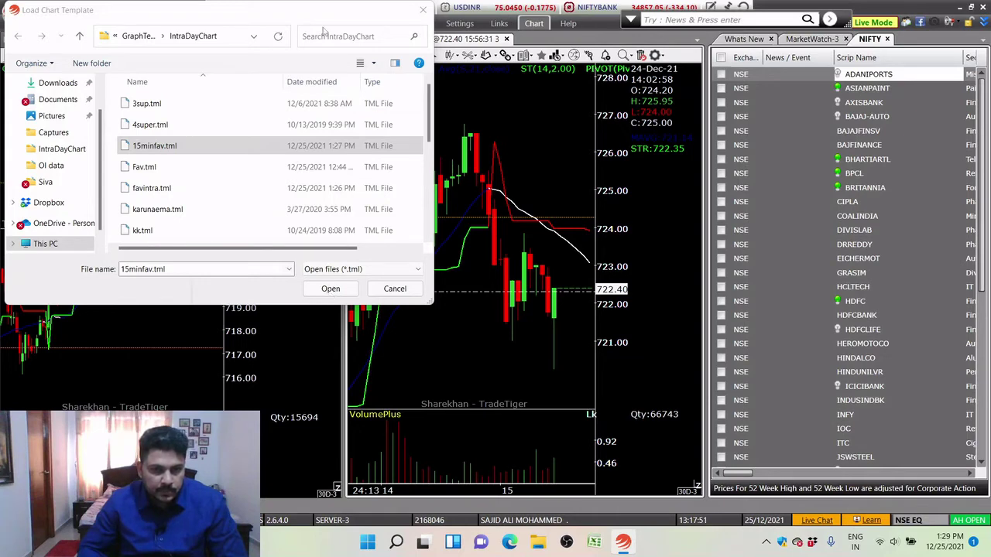
drag(323, 10, 541, 34)
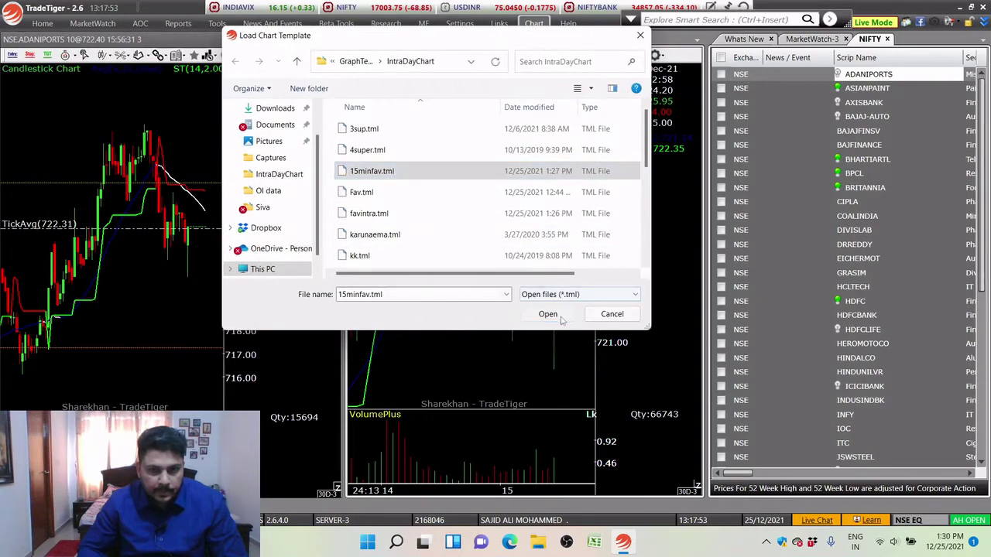
click(559, 317)
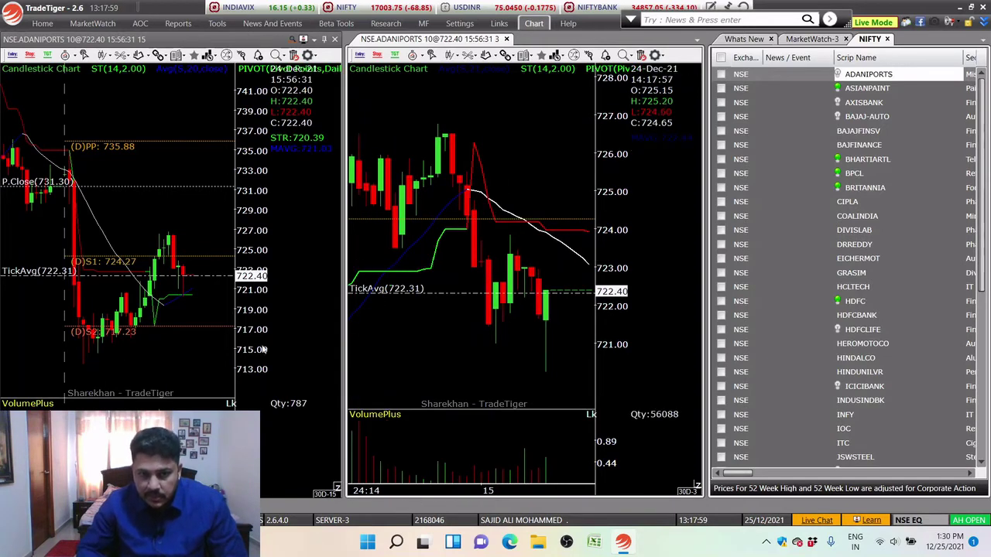
Check which chart linking option is set for the 3-minute ADANIPORTS chart
right_click(474, 346)
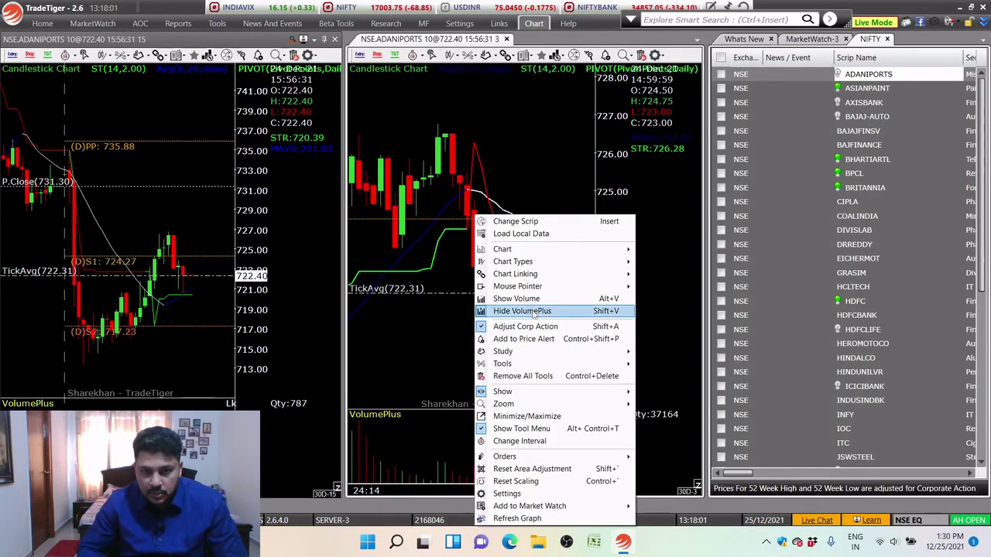
mouse_move(534, 275)
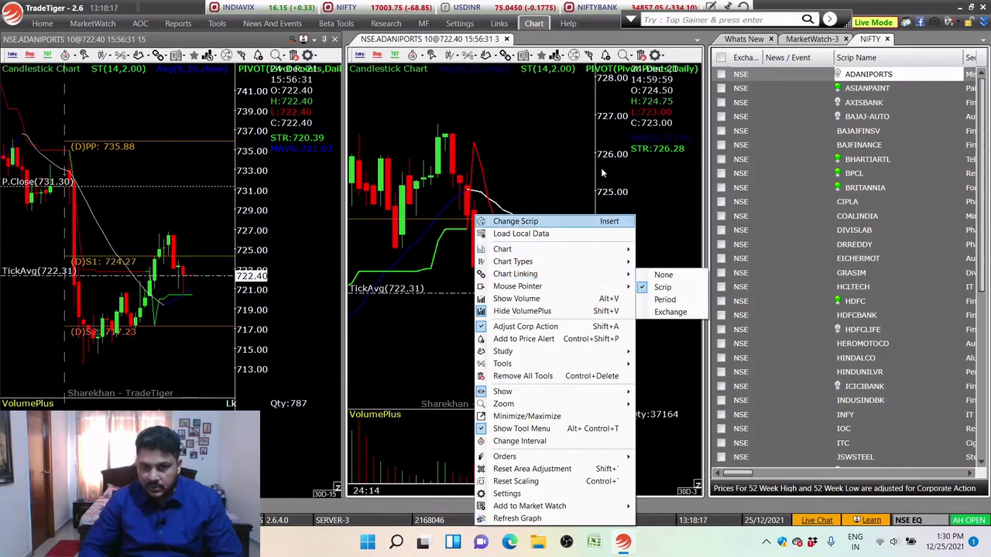
click(558, 148)
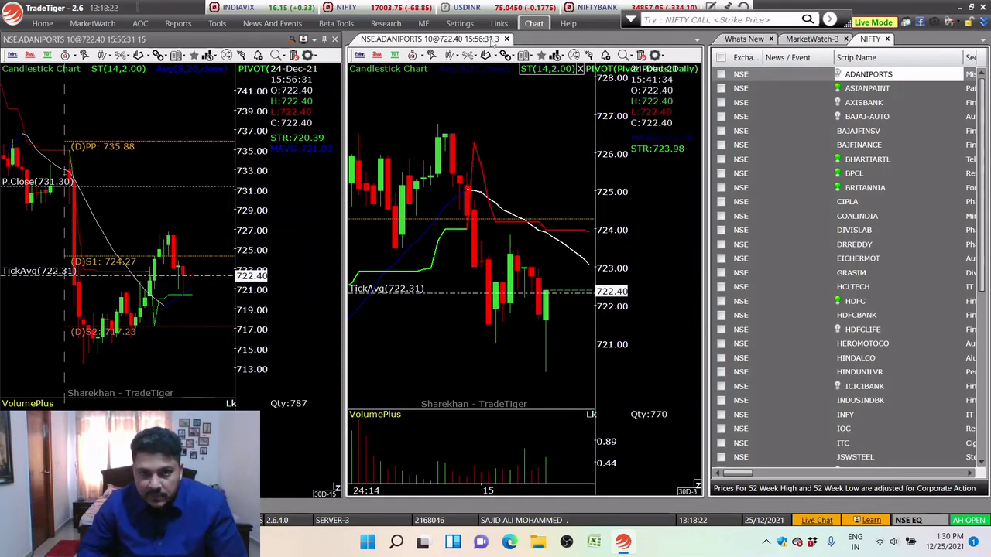
Open a third chart for ADANIPORTS from the NIFTY market watch and dock it below the 15-minute chart
mouse_move(848, 112)
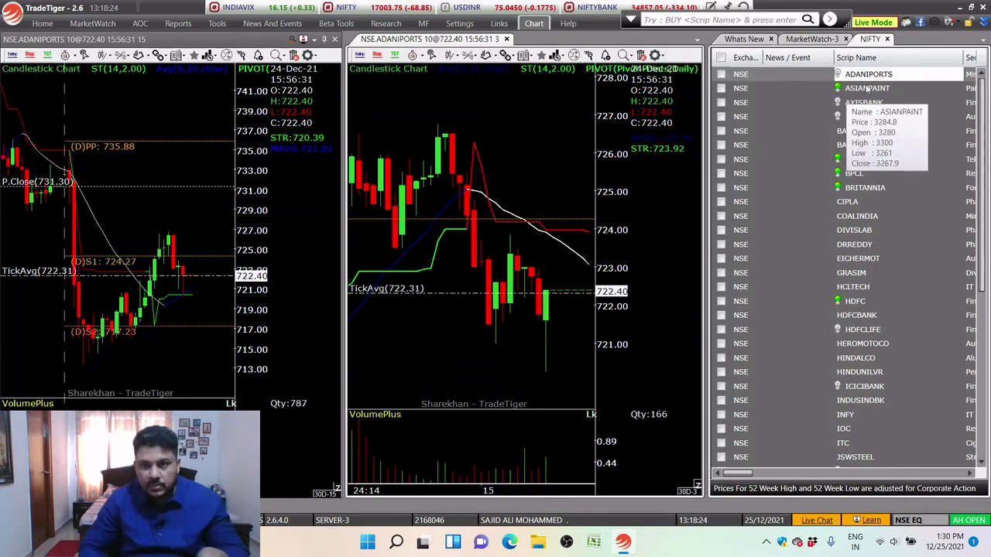
click(867, 90)
click(868, 76)
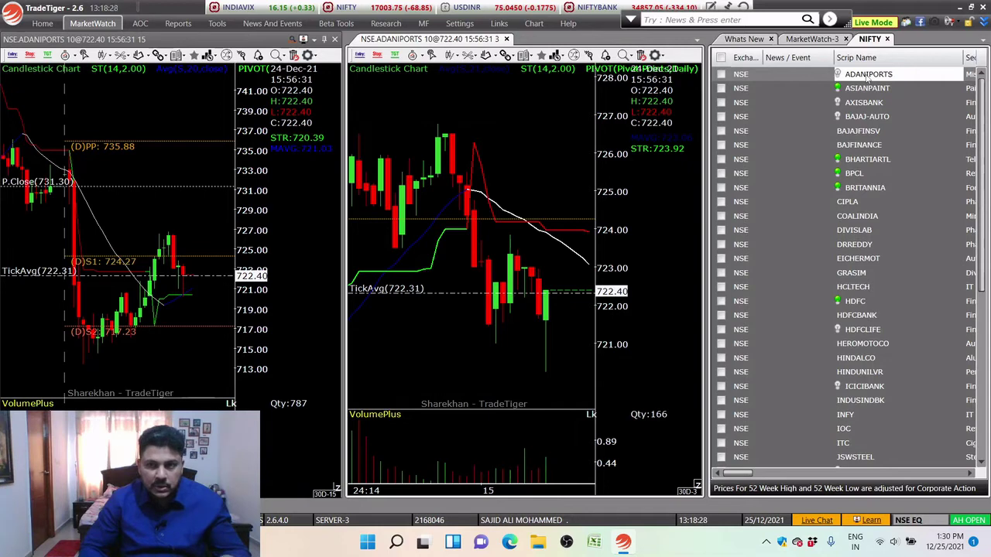
drag(866, 76, 520, 291)
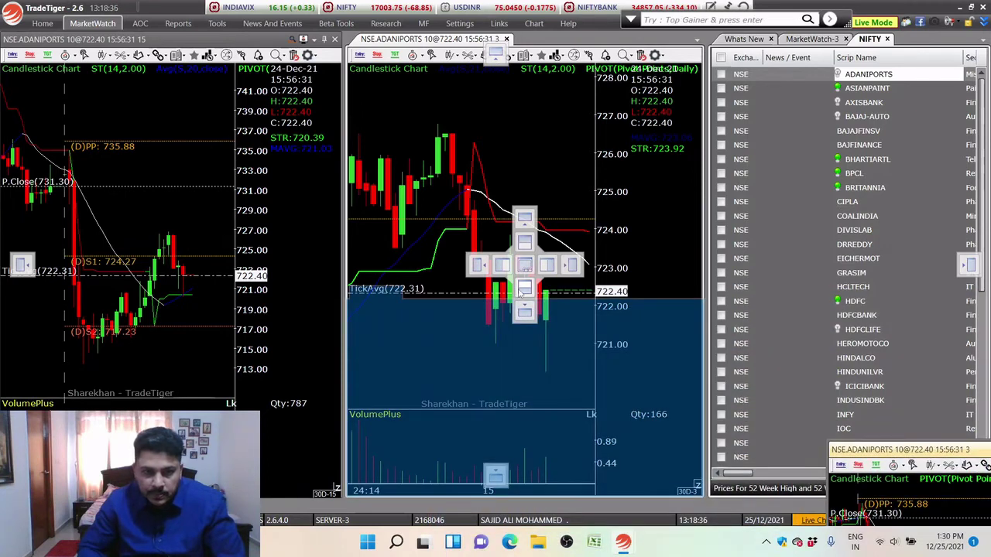
drag(521, 292, 172, 290)
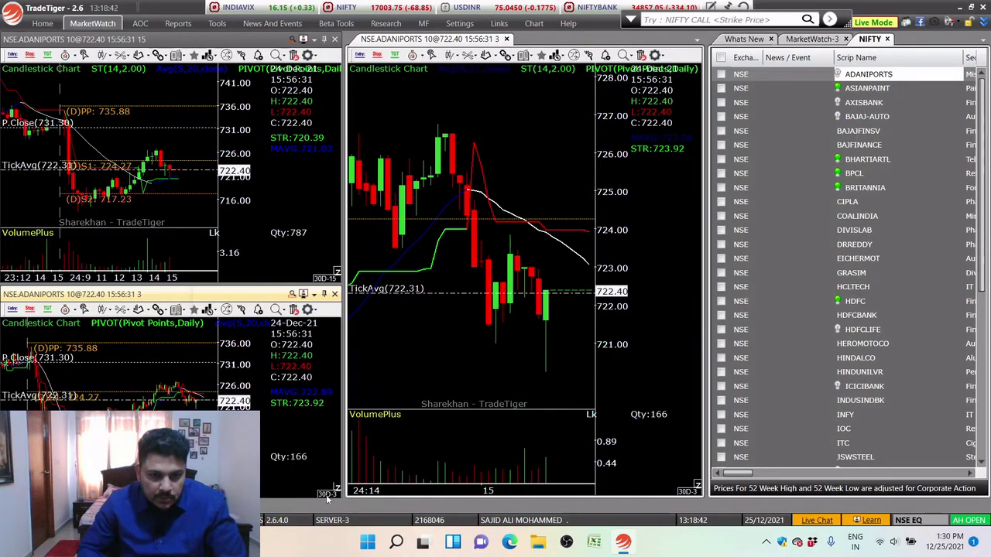
Load the dailyfav.tml chart template from the DailyChart folder into the newly docked ADANIPORTS chart
right_click(285, 421)
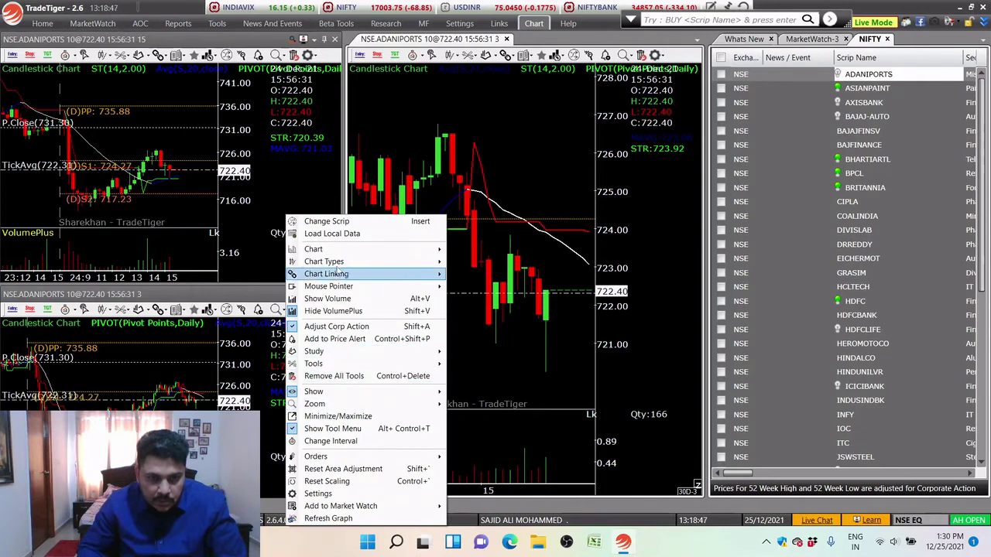
mouse_move(418, 250)
click(501, 312)
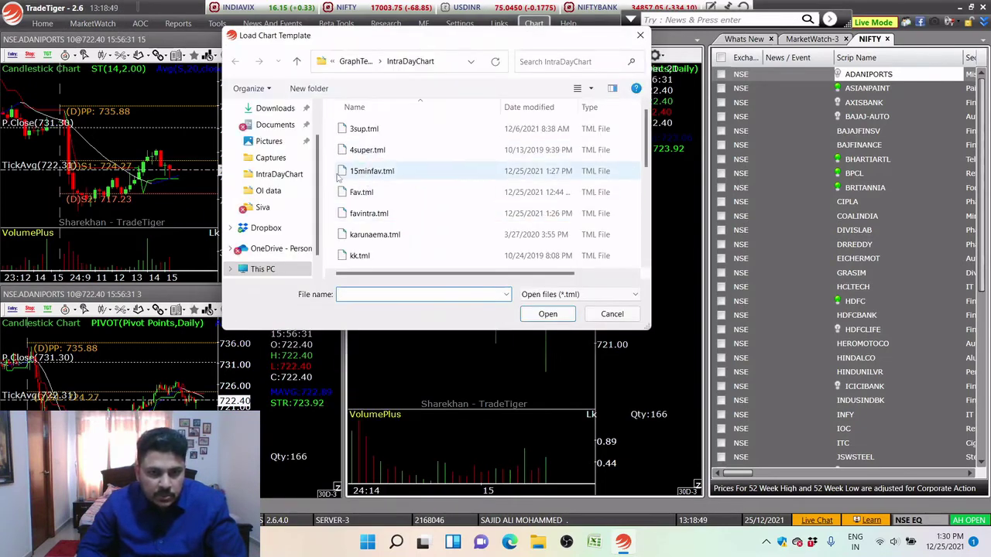
click(356, 61)
double_click(373, 129)
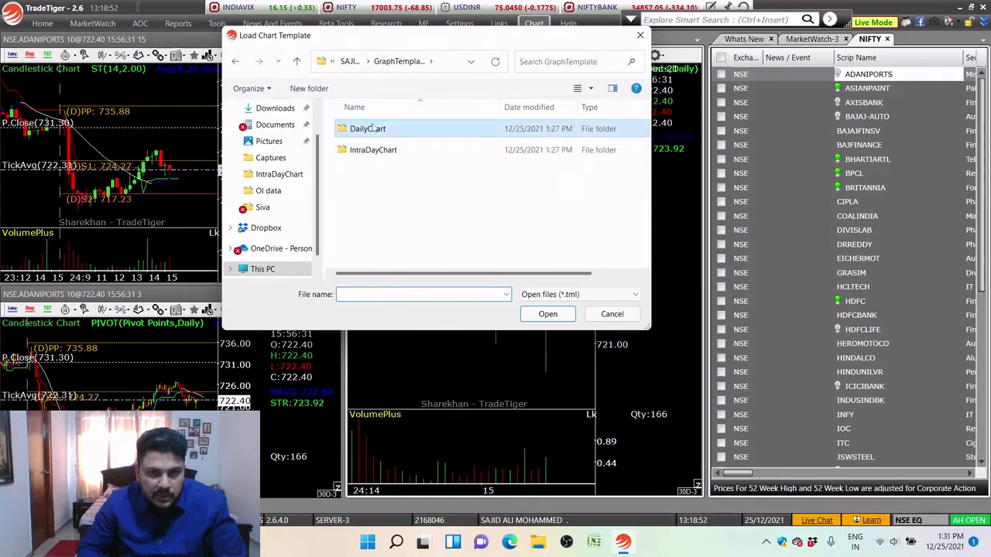
click(384, 129)
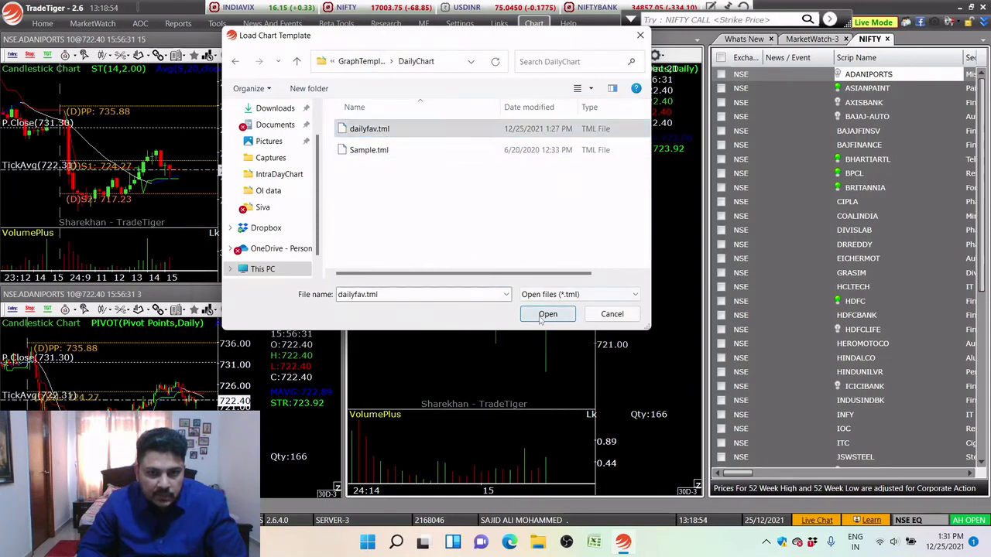
click(532, 313)
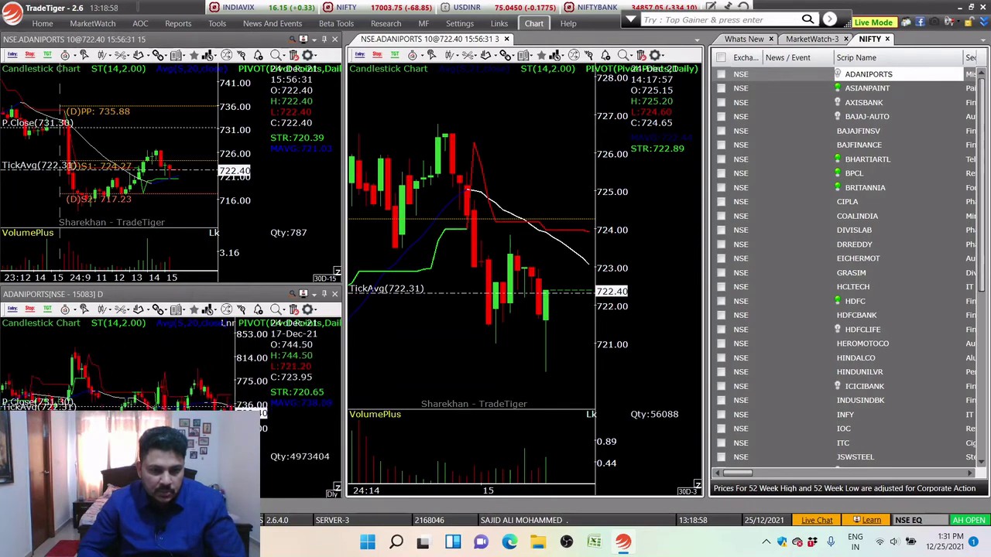
Check which chart linking option is set for the daily, 15-minute and 3-minute ADANIPORTS charts
right_click(184, 345)
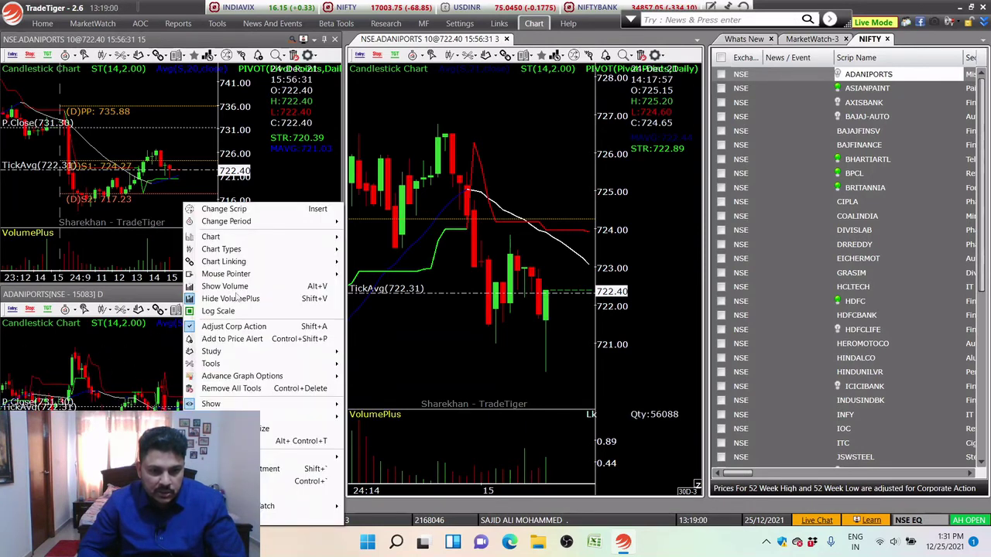
mouse_move(241, 266)
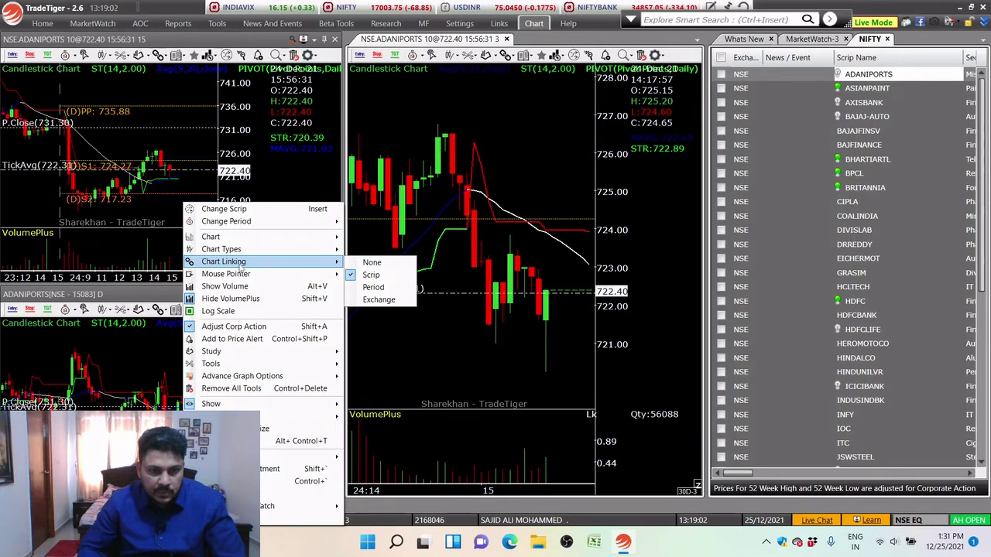
right_click(194, 185)
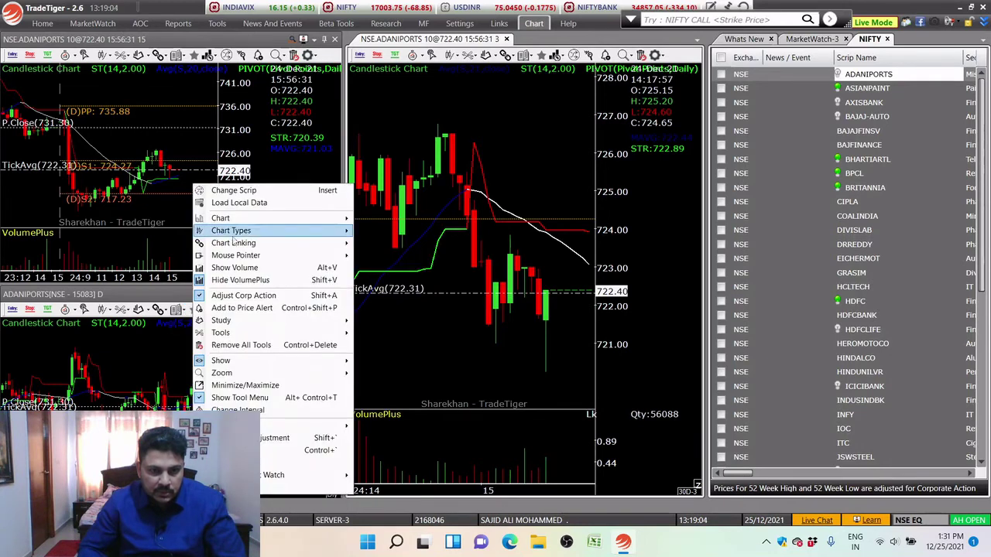
mouse_move(236, 221)
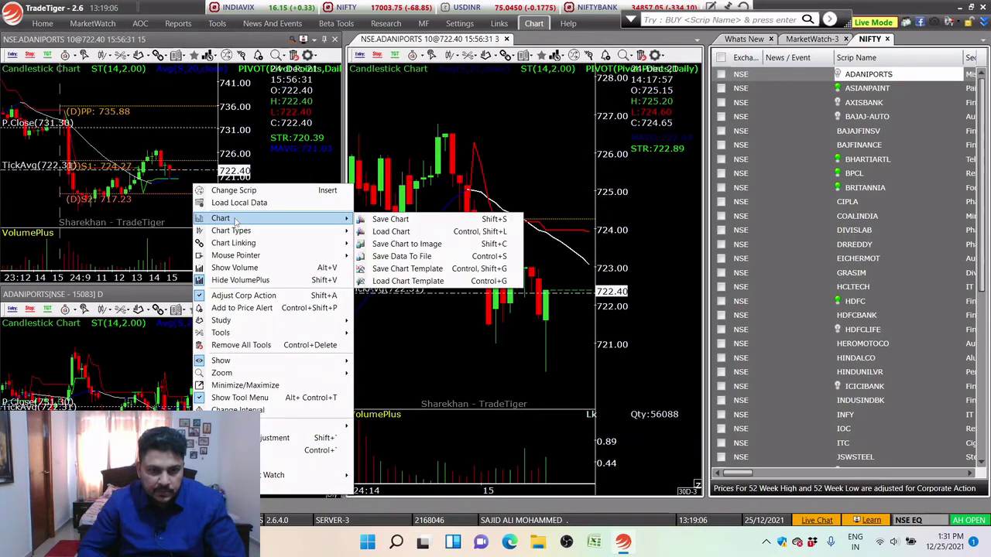
mouse_move(239, 247)
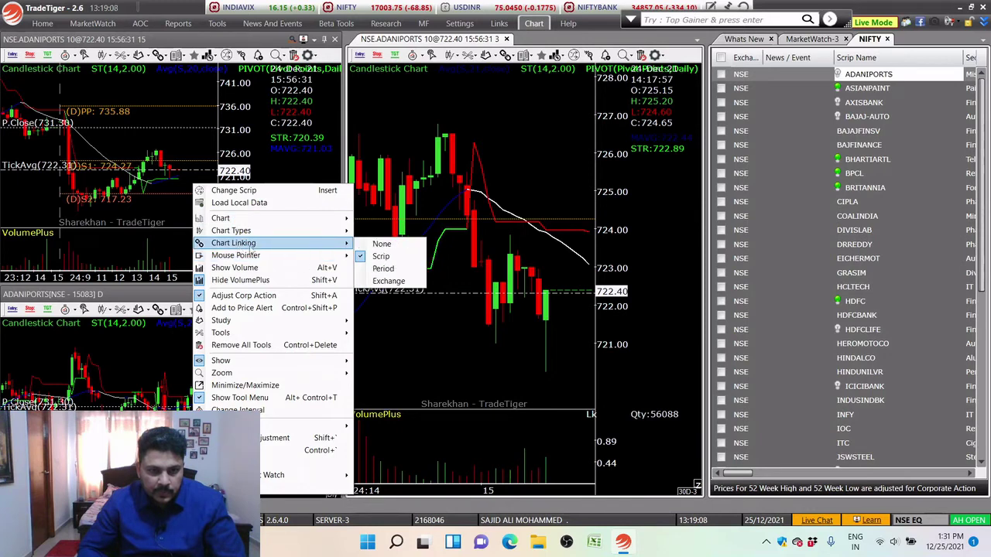
right_click(495, 358)
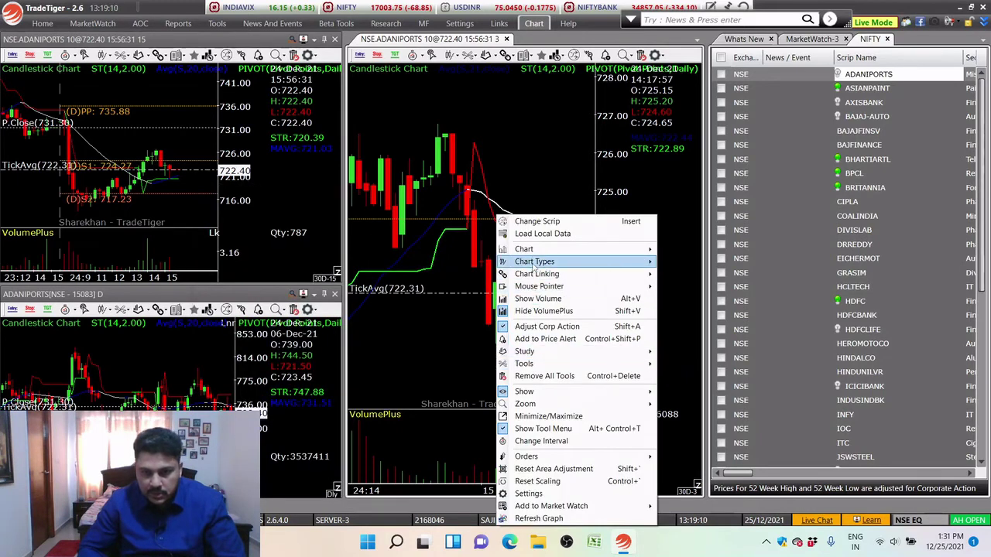
mouse_move(533, 255)
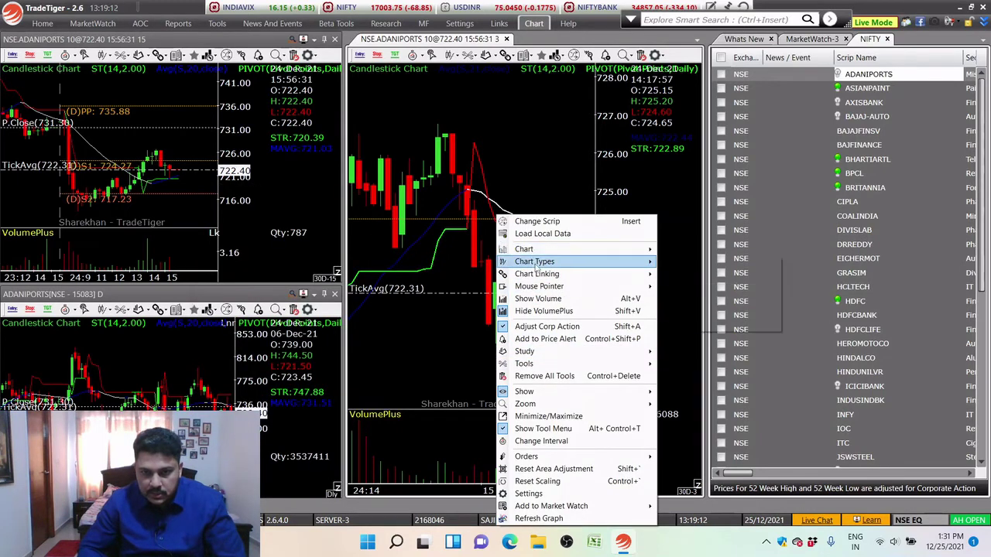
click(464, 330)
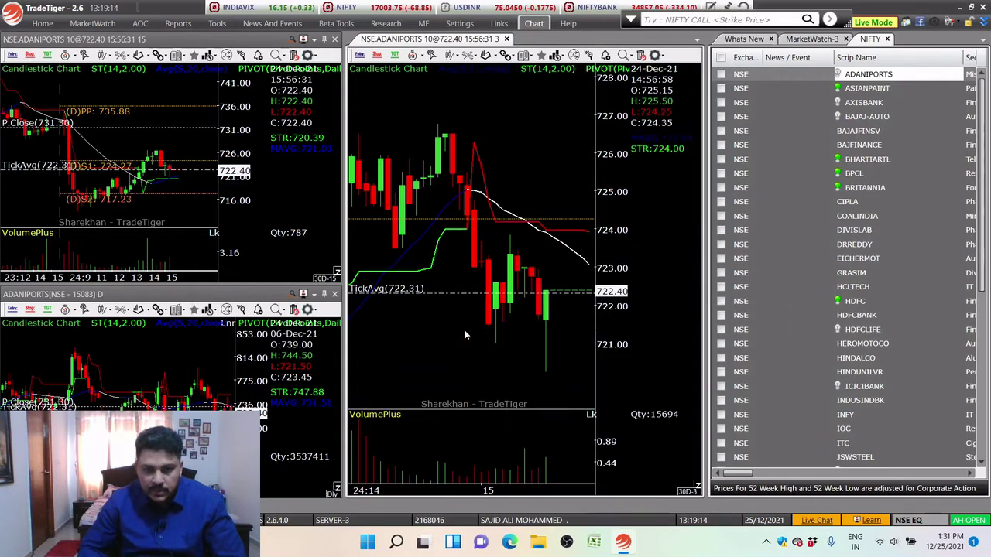
Test the chart linking by selecting ASIANPAINT, BHARTIARTL, BPCL, BRITANNIA and HCLTECH in the NIFTY market watch
click(856, 92)
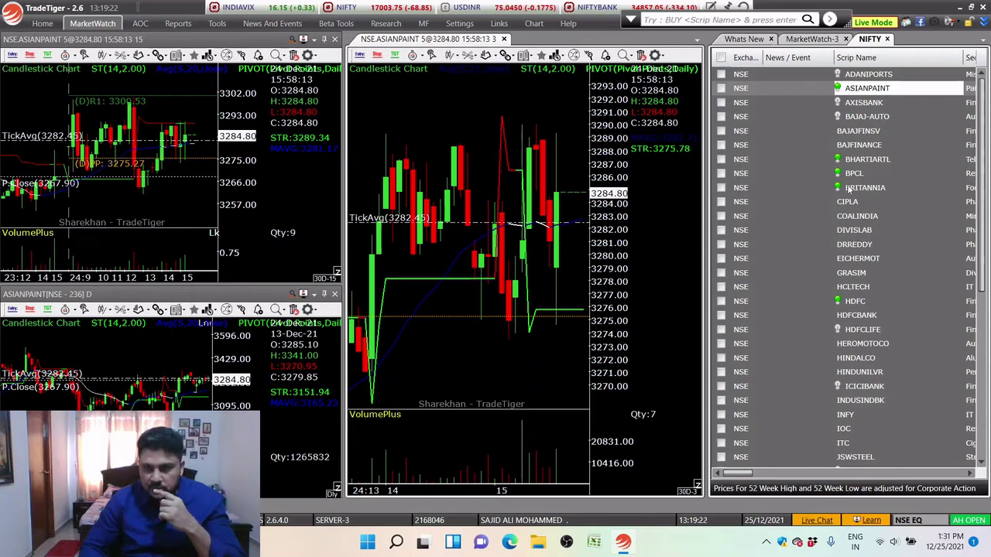
click(850, 161)
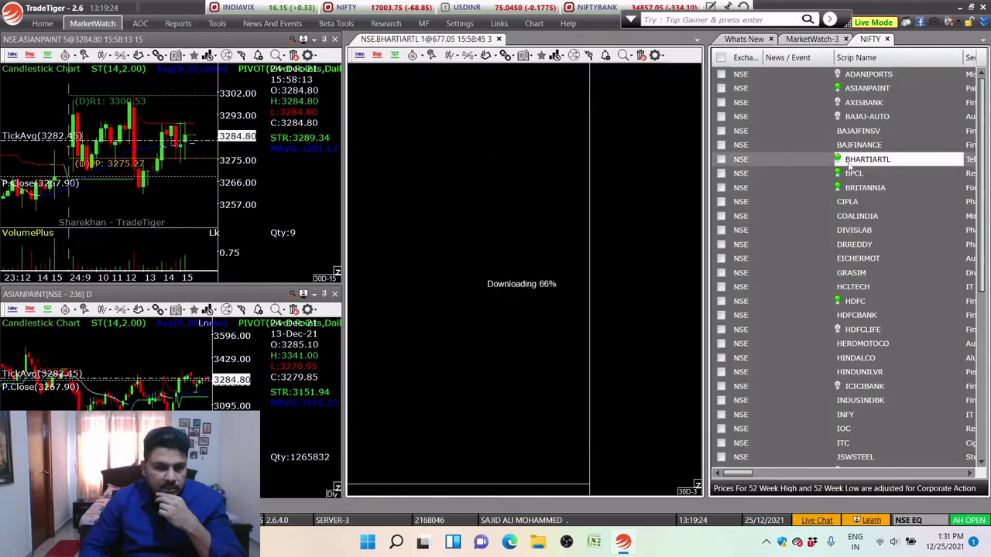
click(850, 164)
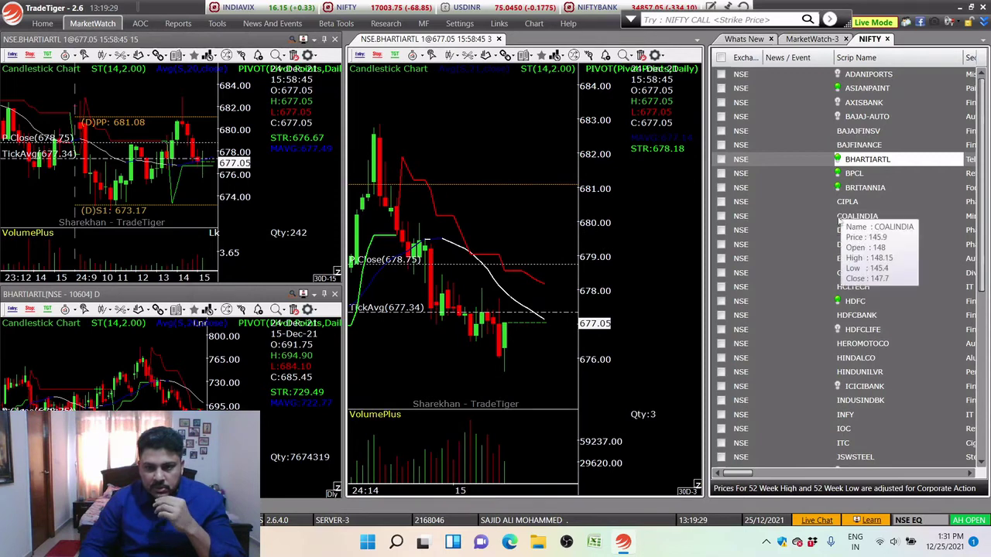
click(854, 175)
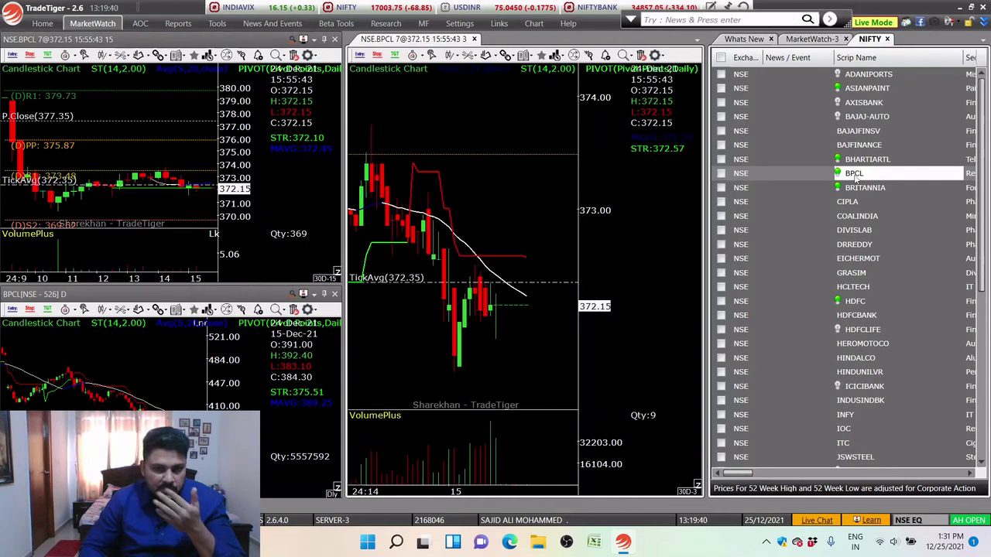
click(854, 190)
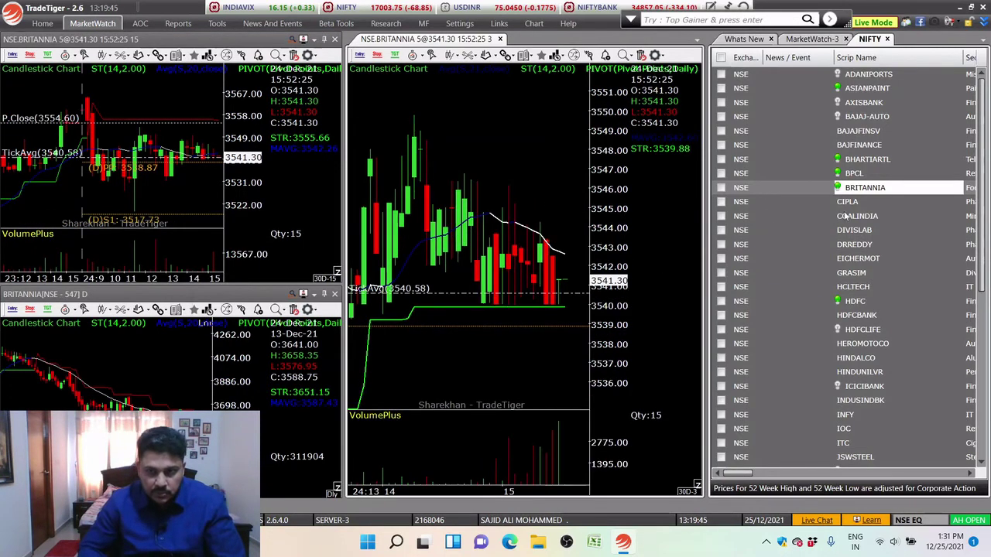
click(843, 287)
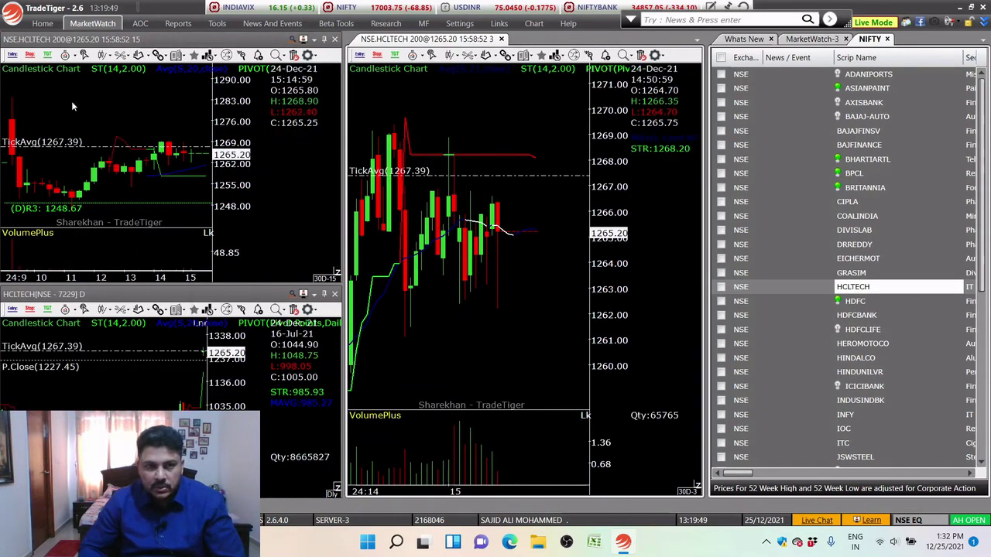
Save the current workspace layout as fav3 in the Layout folder
click(43, 24)
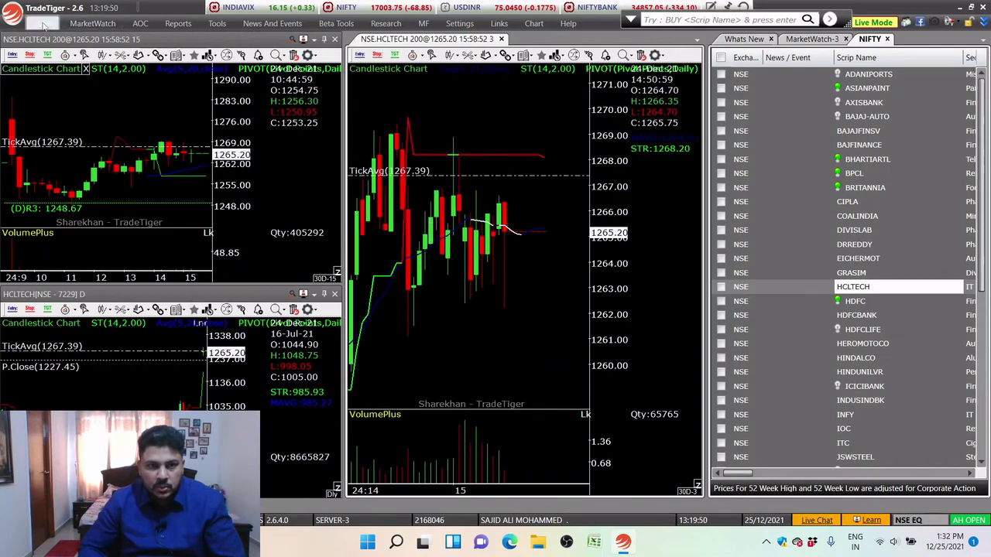
click(245, 43)
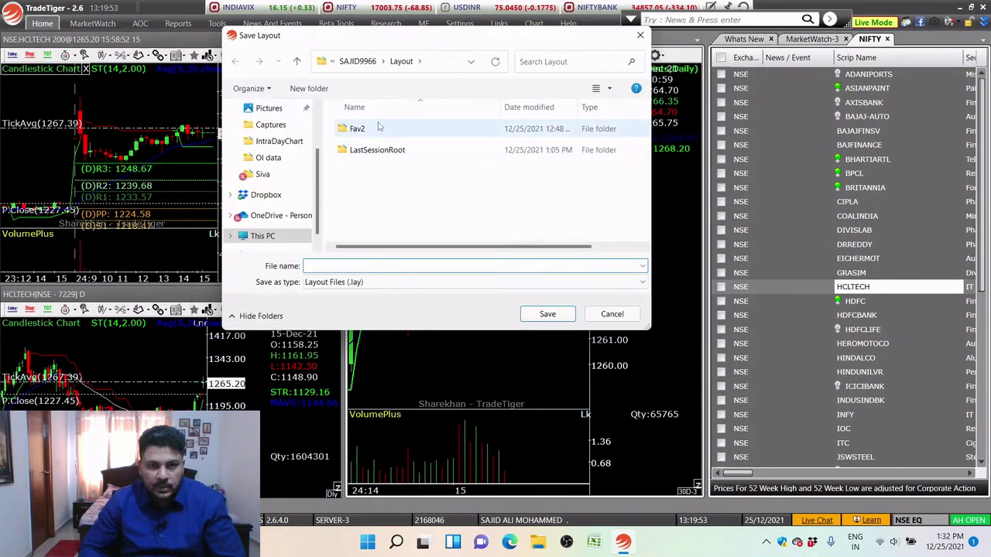
text(fa)
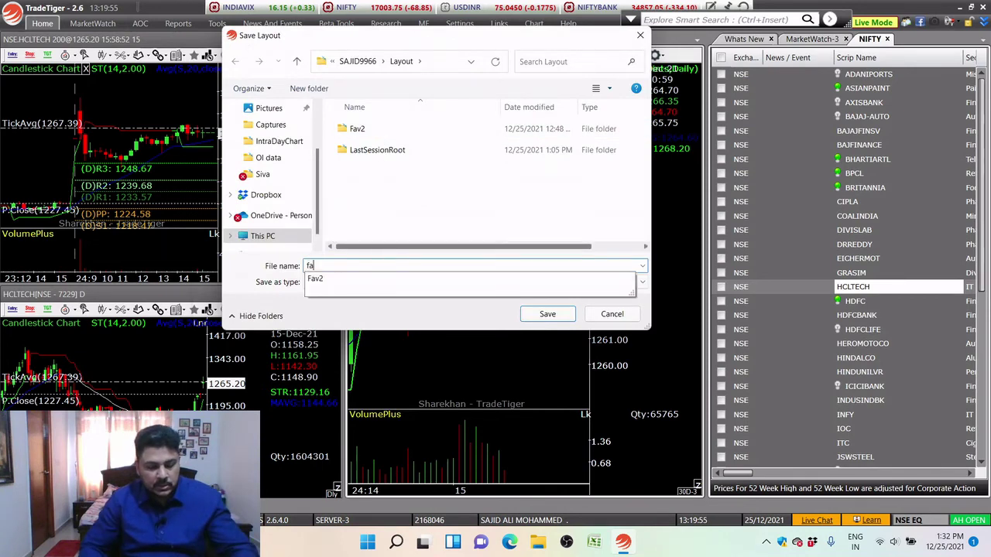
text(v3)
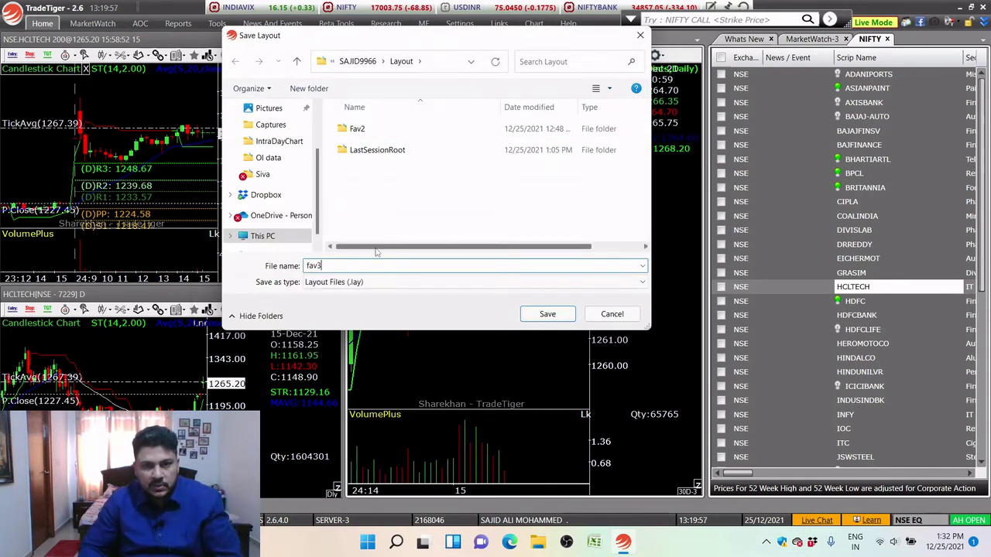
click(540, 319)
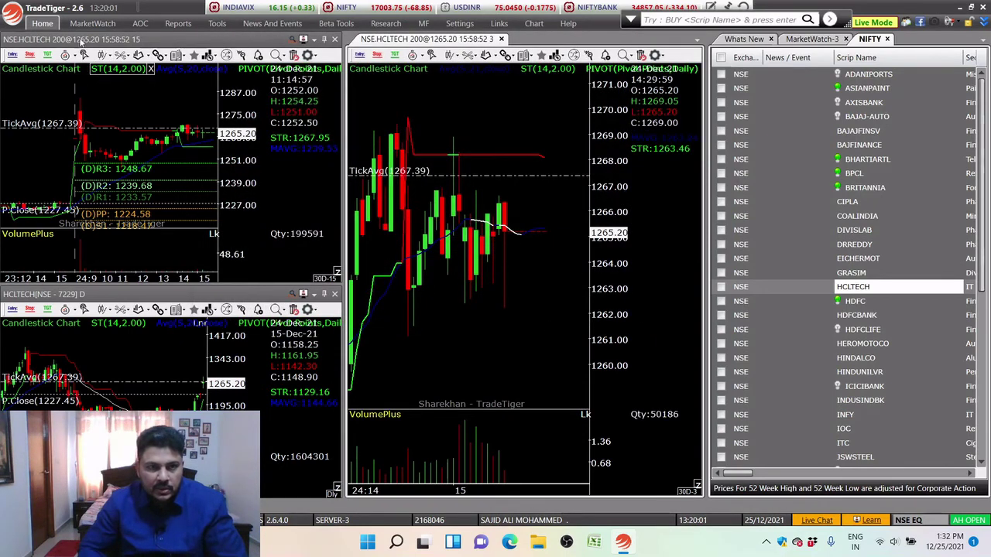
Load the saved fav3 layout
click(43, 26)
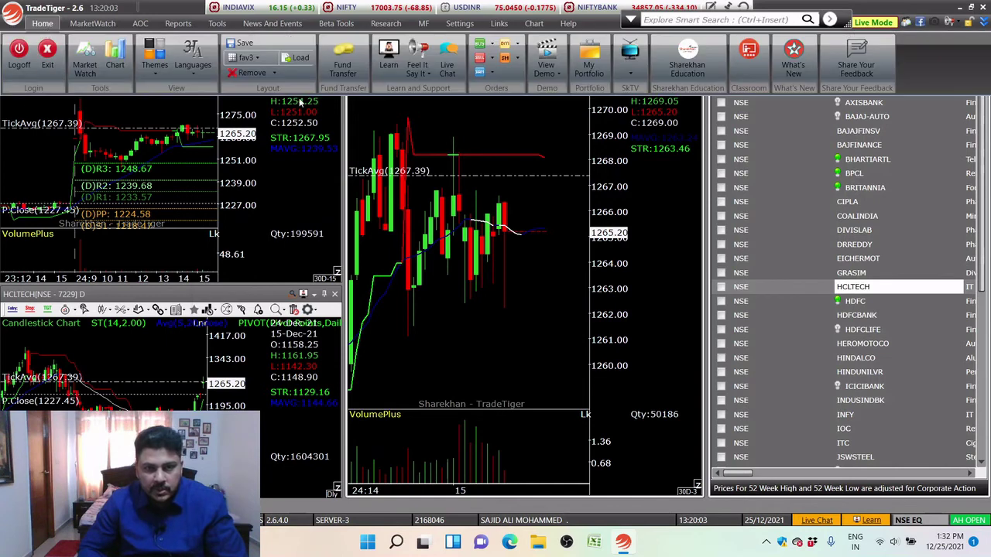
click(260, 60)
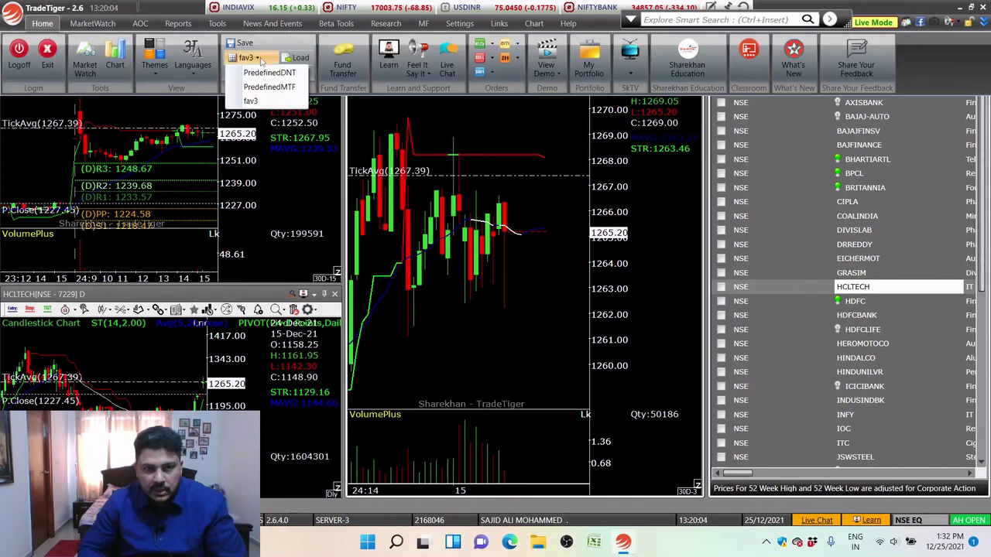
click(251, 102)
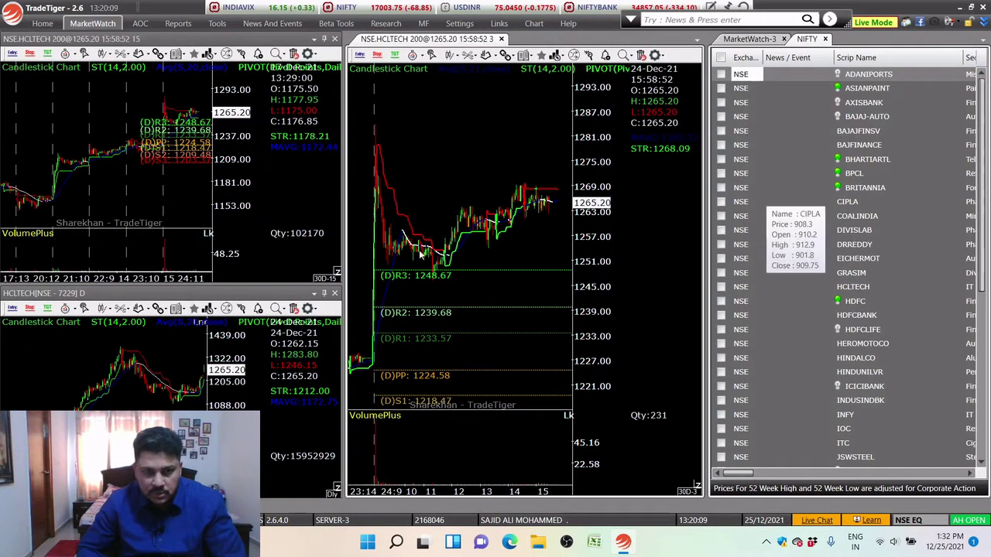
Show DRREDDY in the linked charts and enlarge the recent candles in the 15-minute, 3-minute and daily charts
click(851, 246)
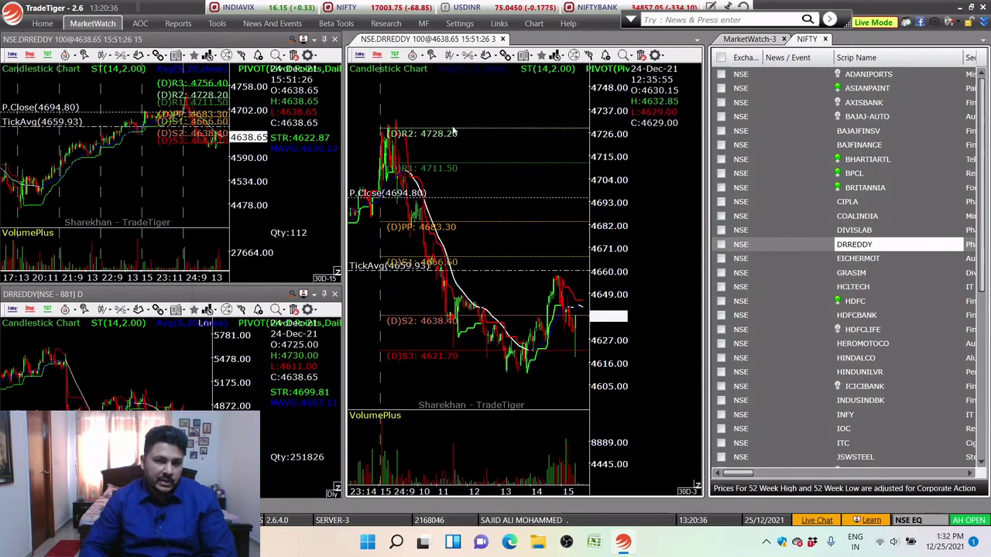
mouse_move(870, 236)
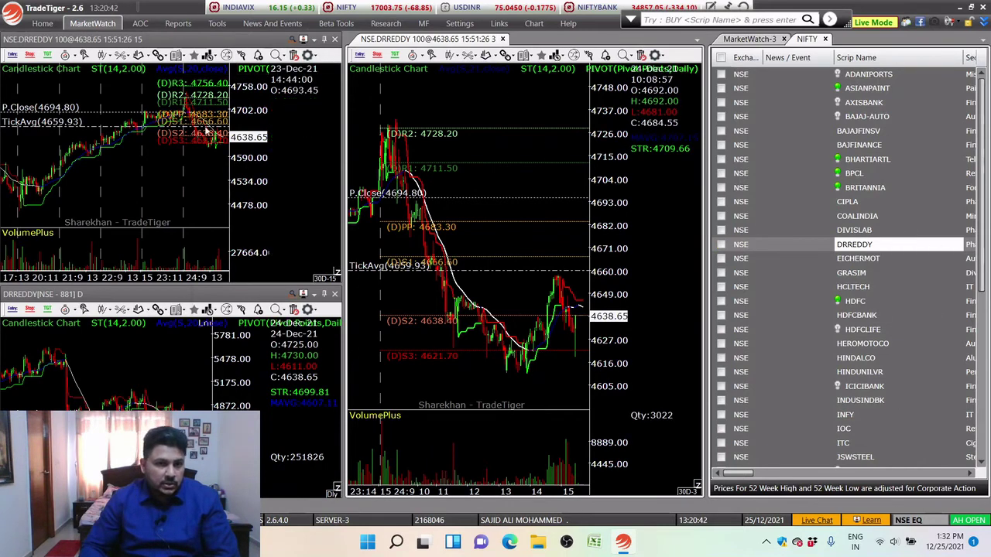
scroll(169, 203, up, 5)
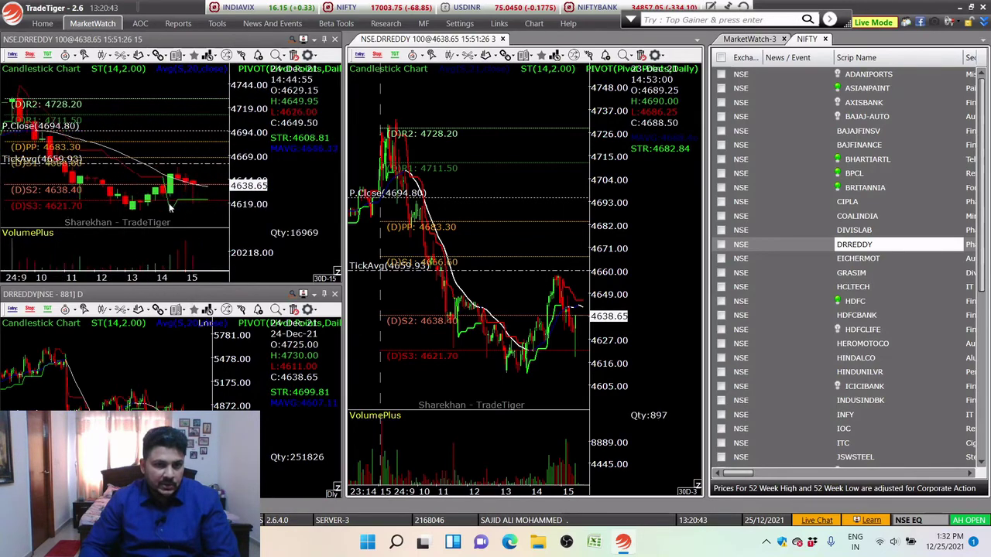
scroll(492, 234, up, 3)
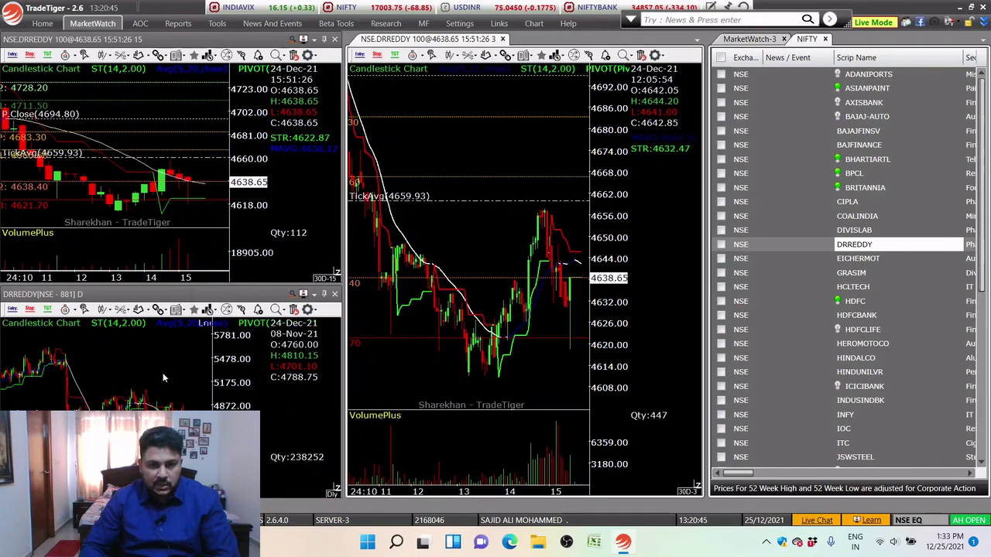
scroll(162, 373, up, 3)
scroll(162, 373, up, 3)
Narrow the NIFTY market watch to give the 3-minute chart more room, and widen the docked 15-minute and daily charts
scroll(886, 377, down, 6)
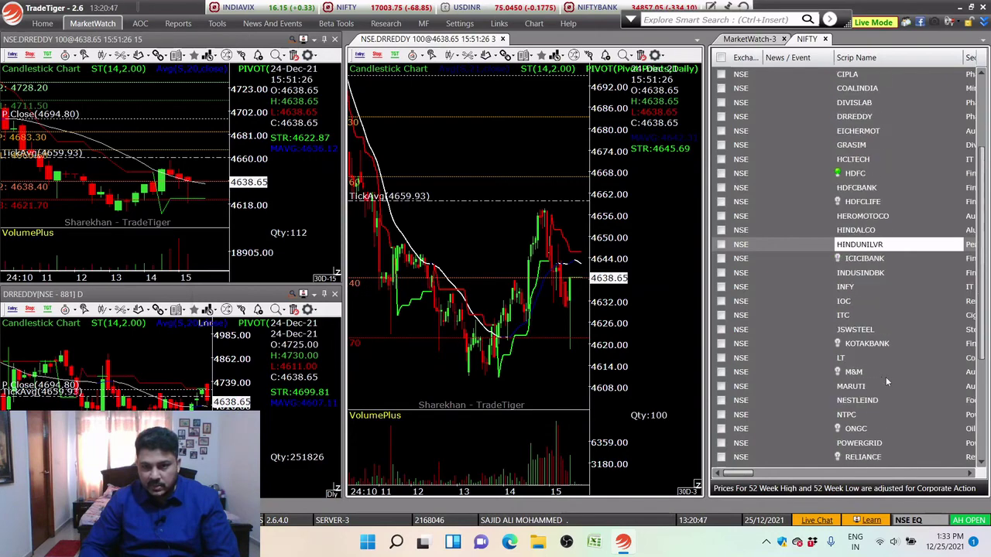
scroll(885, 377, up, 6)
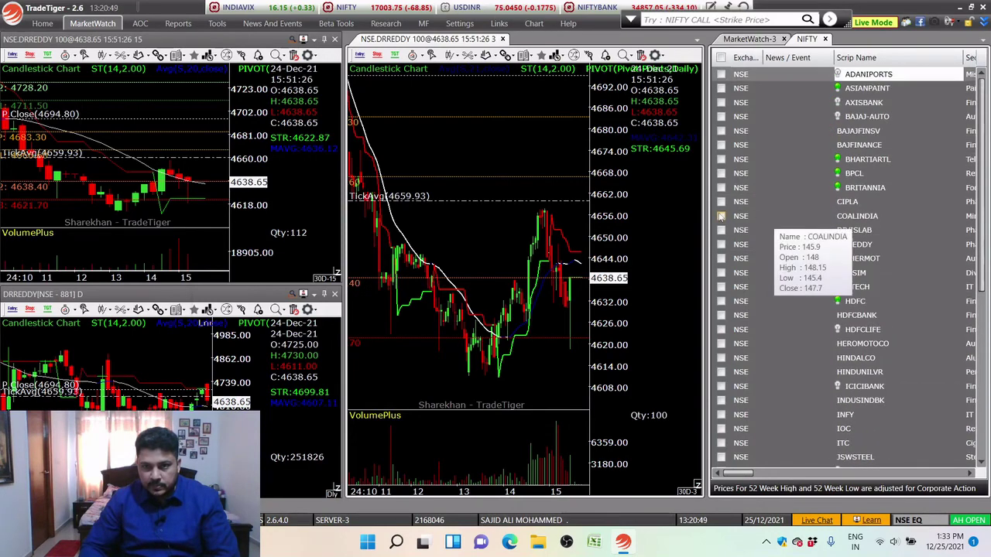
drag(706, 205, 813, 208)
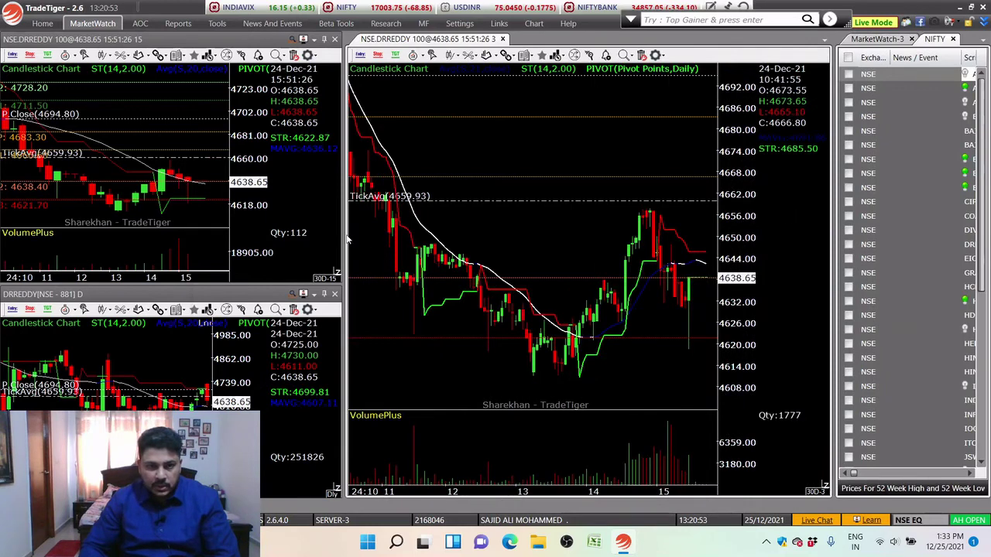
drag(345, 237, 447, 240)
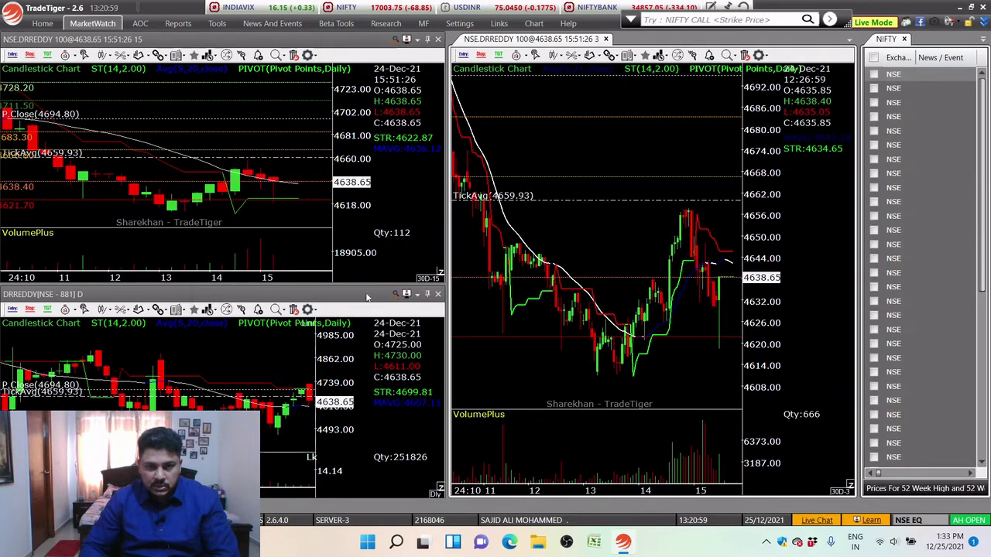
Undock the daily DRREDDY chart, maximize it to full screen, and adjust its zoom to show about six months of candles
drag(364, 294, 605, 268)
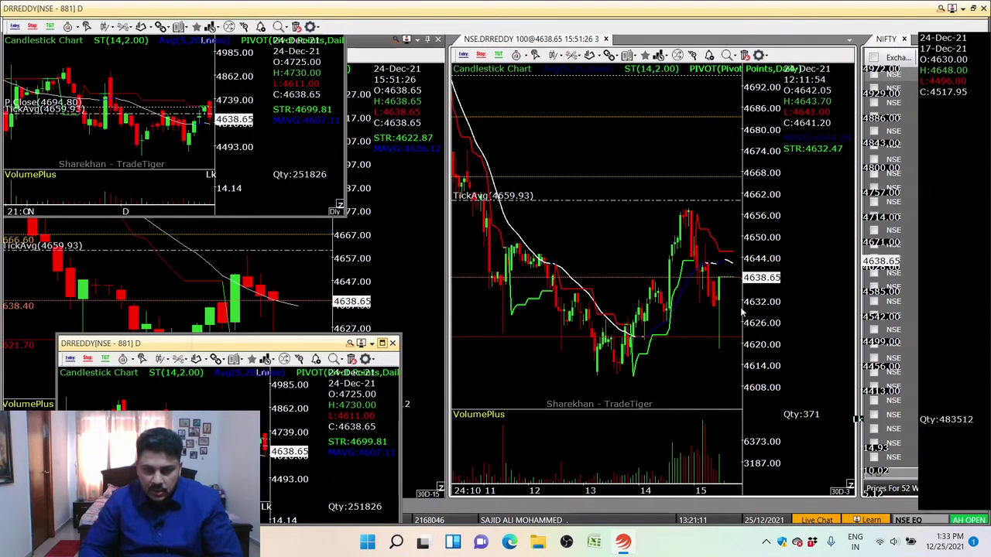
click(382, 343)
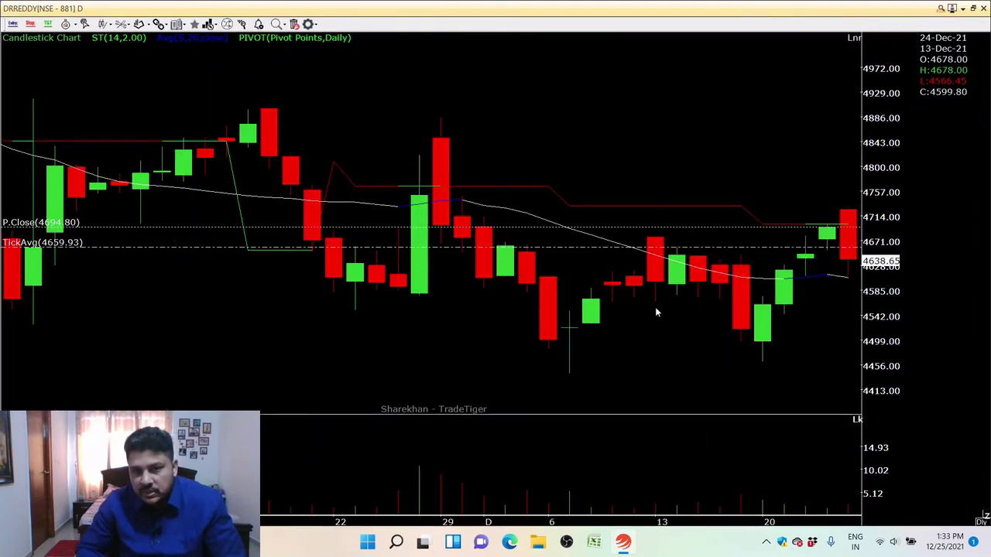
scroll(655, 309, down, 2)
scroll(655, 310, down, 2)
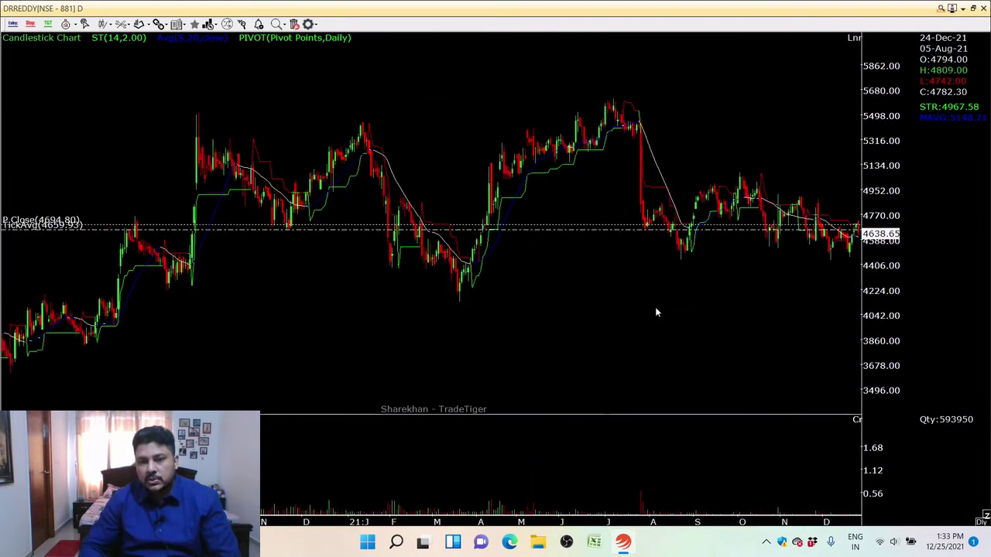
scroll(655, 309, up, 1)
scroll(655, 311, up, 1)
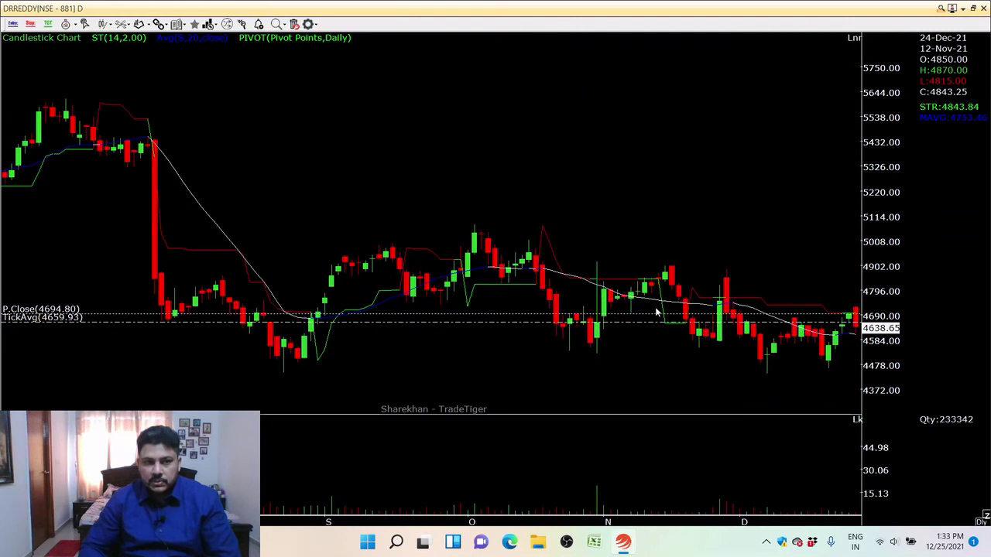
Switch the full-screen daily chart to the near-expiry NSE futures scrip NIFTY 30-Dec-2021 and zoom out to show more months of candles
right_click(630, 136)
click(641, 144)
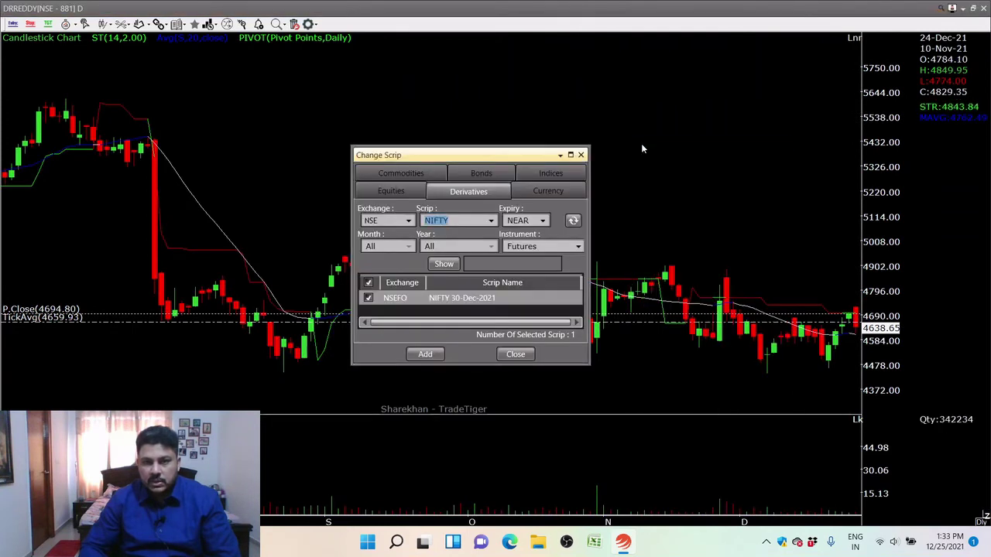
click(426, 355)
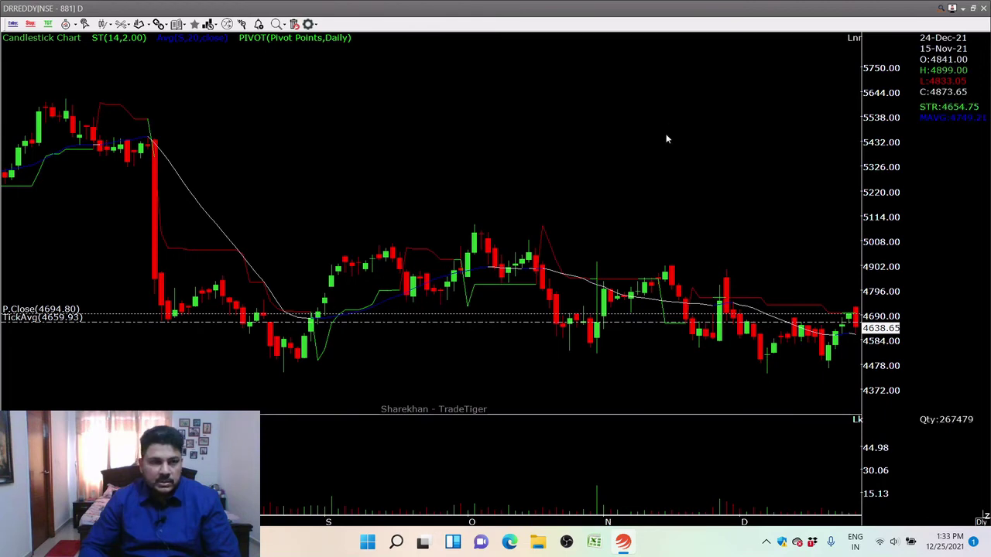
right_click(624, 139)
click(650, 179)
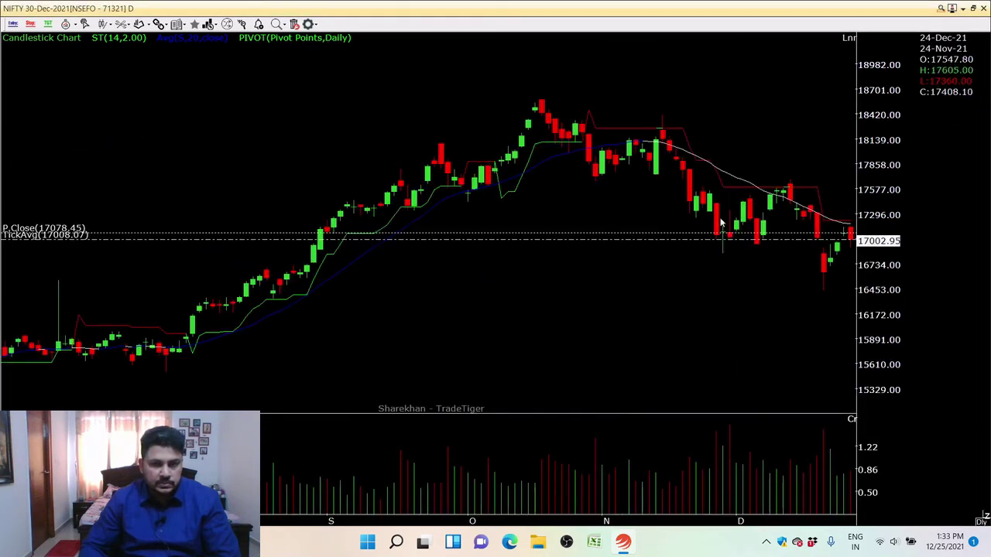
scroll(770, 231, down, 8)
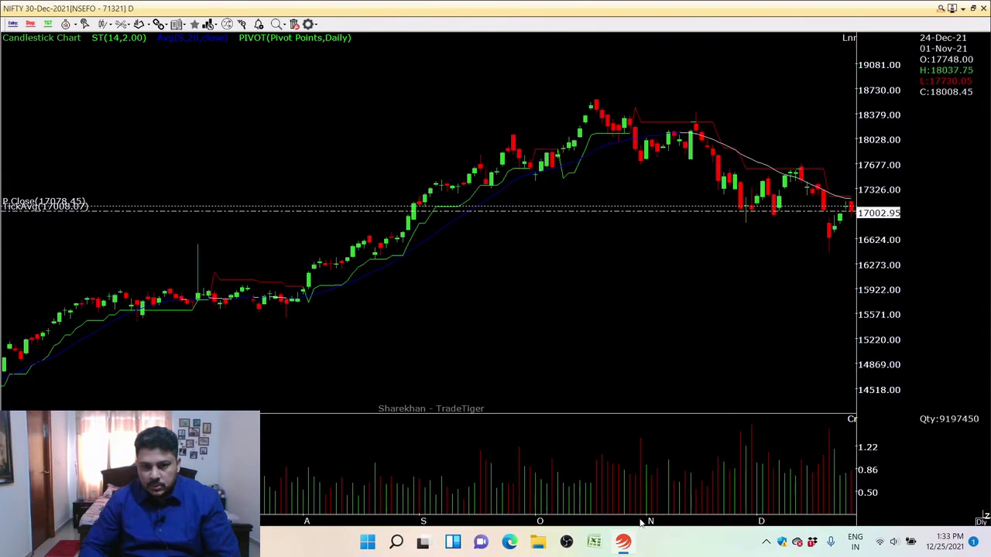
Close the undocked daily NIFTY chart and reload the saved layout with the NIFTY market watch and linked 3-minute, 15-minute and daily charts
click(623, 542)
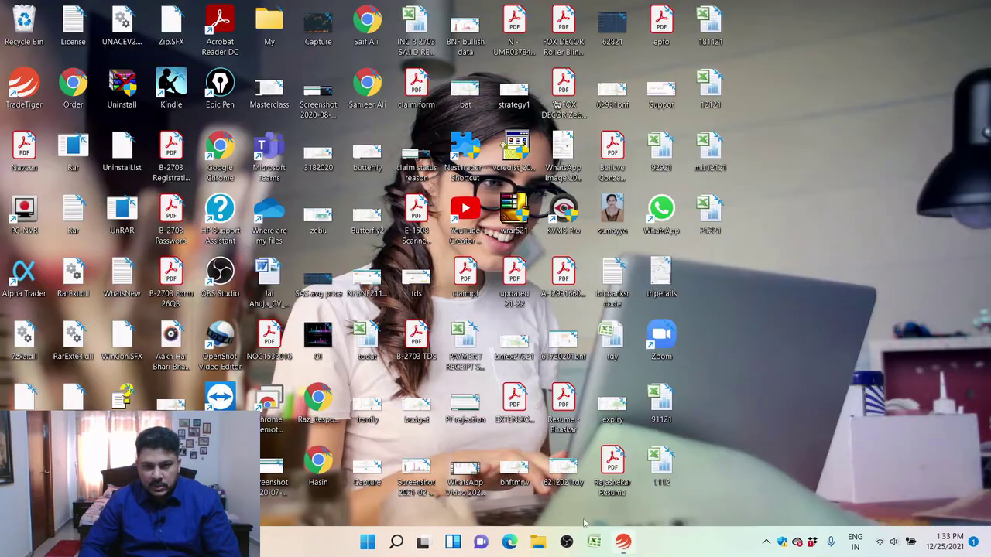
click(623, 541)
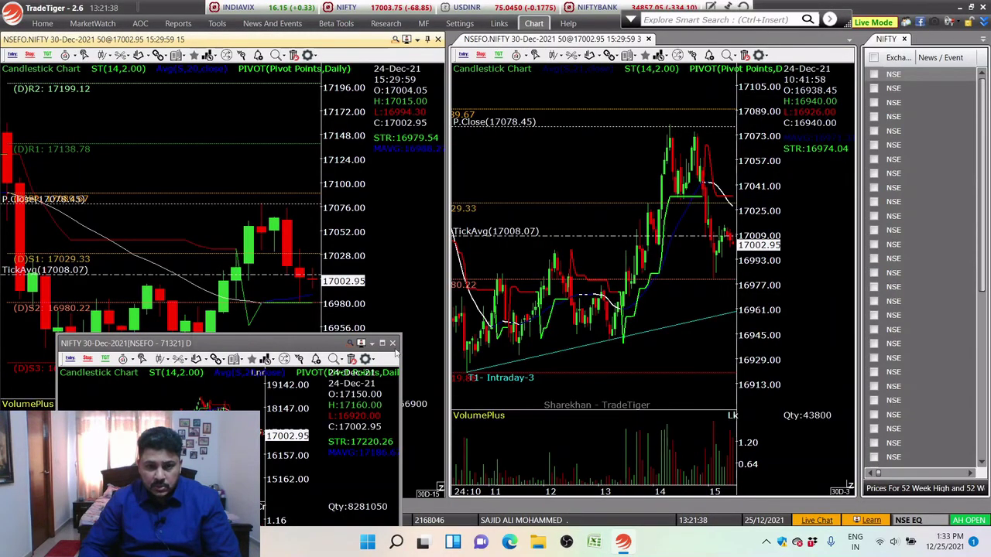
click(391, 343)
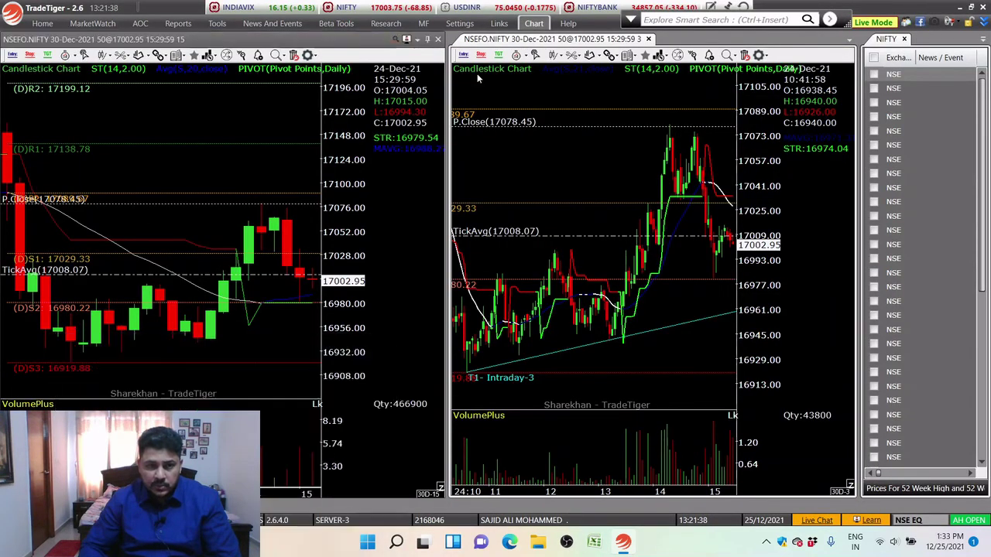
click(42, 23)
click(296, 57)
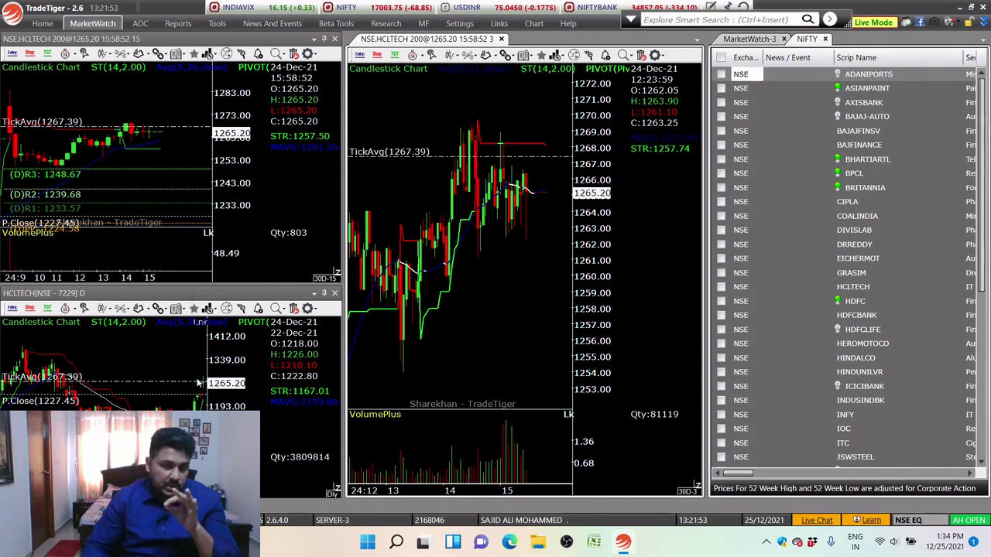
Adjust the zoom of the HCLTECH charts to enlarge the 15-minute candles and show a longer period in the 3-minute chart
scroll(492, 302, up, 4)
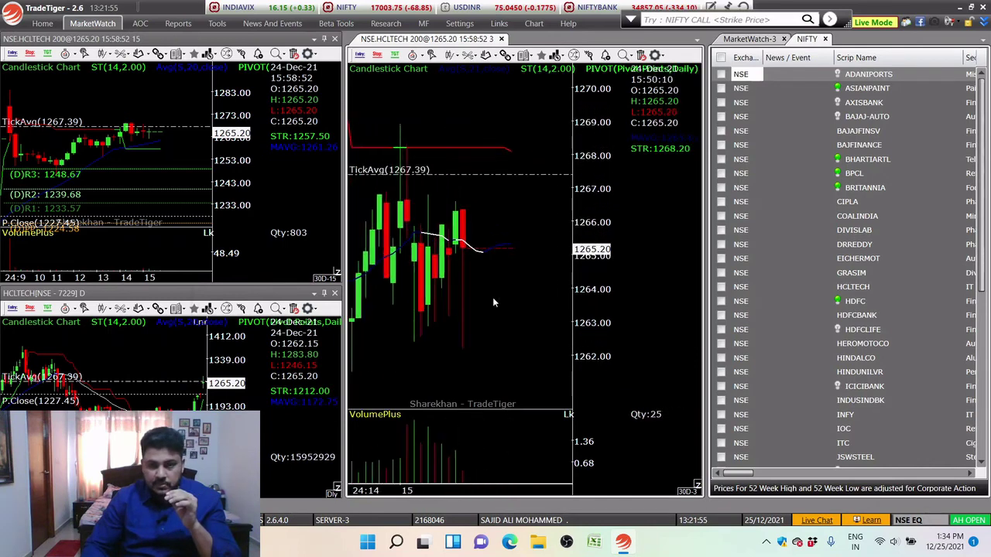
scroll(492, 302, down, 2)
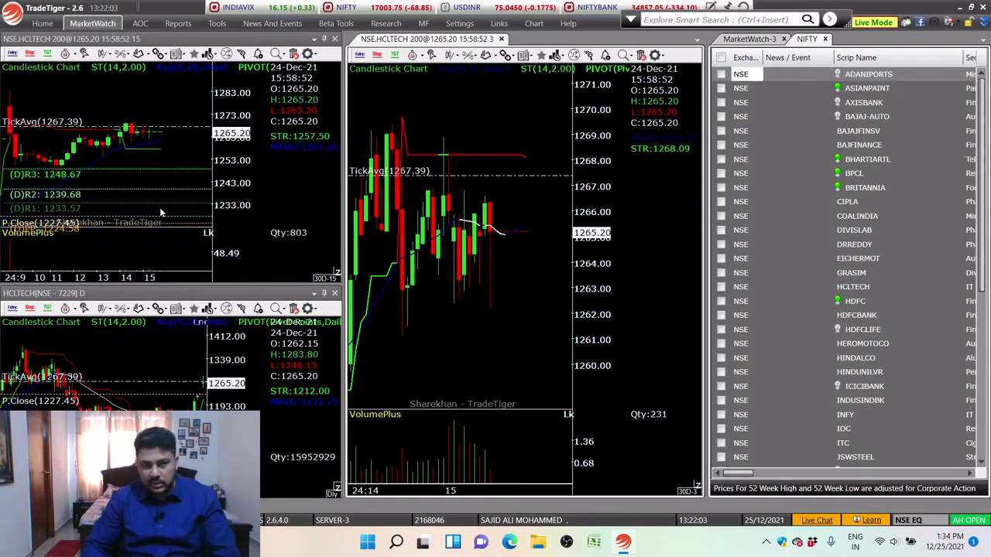
scroll(159, 207, down, 5)
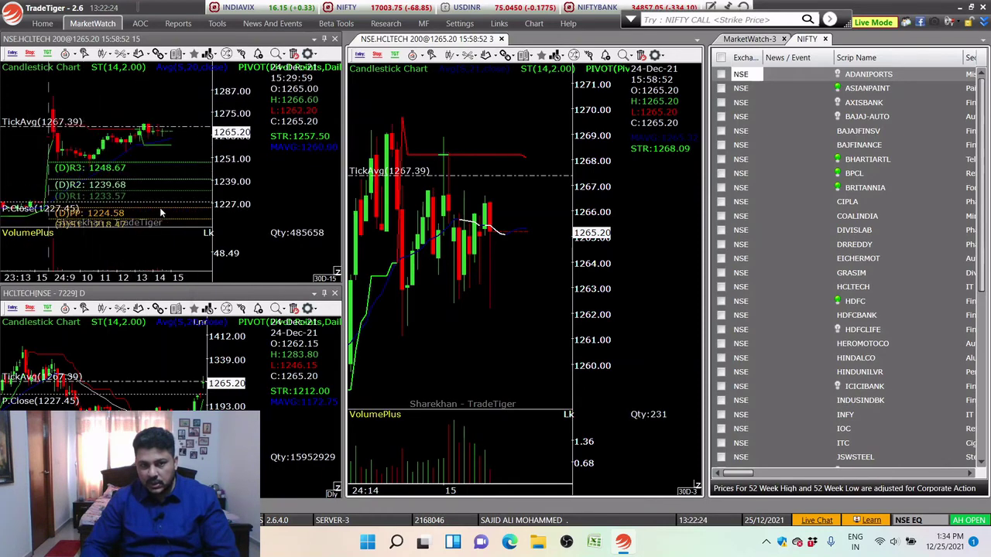
scroll(160, 207, up, 3)
scroll(469, 288, down, 4)
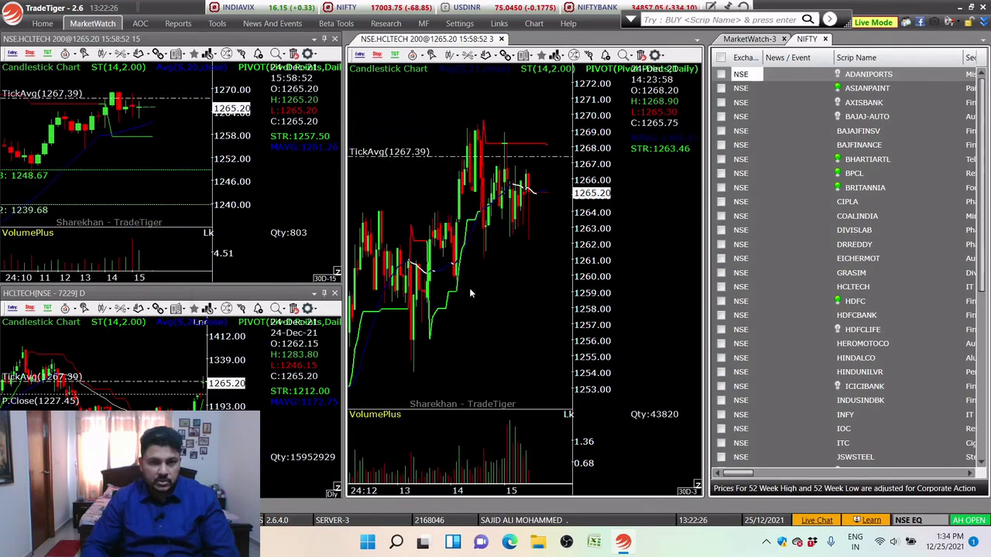
scroll(469, 293, down, 2)
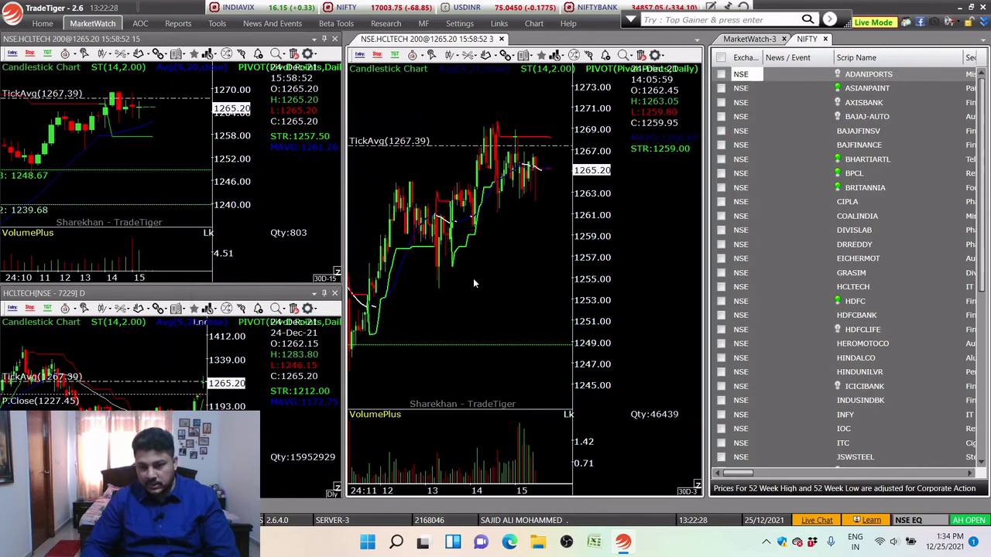
click(767, 542)
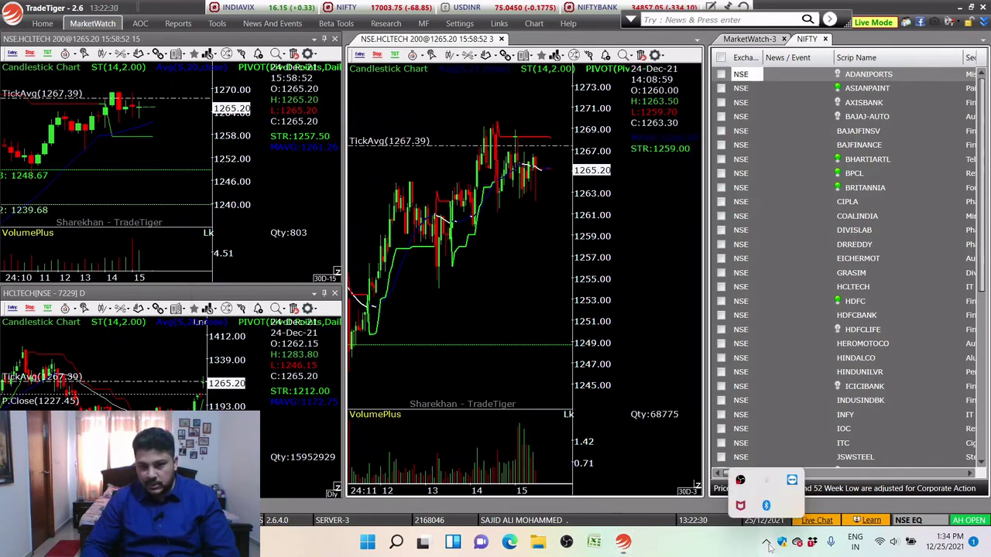